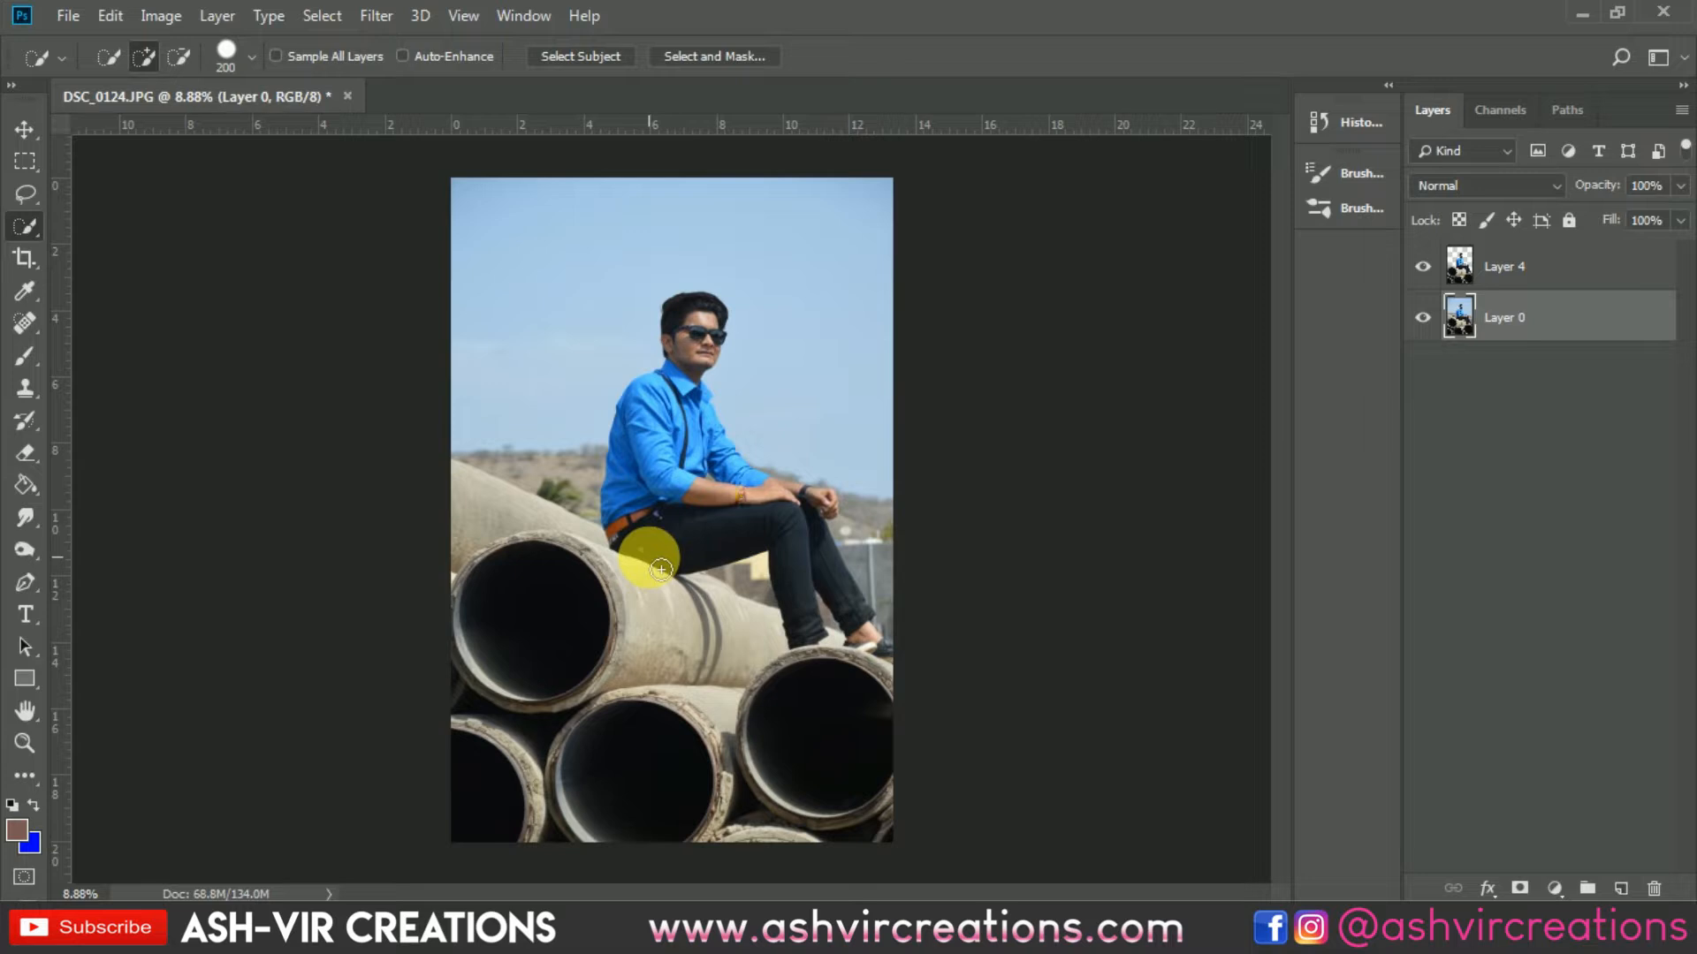
# Quick-select the man and the concrete pipes on the original photo layer and copy them to a new layer.
pyautogui.moveTo(649, 579)
pyautogui.mouseDown()
pyautogui.moveTo(522, 530)
pyautogui.moveTo(663, 568)
pyautogui.moveTo(771, 646)
pyautogui.moveTo(856, 621)
pyautogui.moveTo(886, 666)
pyautogui.moveTo(842, 772)
pyautogui.moveTo(501, 782)
pyautogui.moveTo(644, 659)
pyautogui.moveTo(666, 459)
pyautogui.moveTo(689, 453)
pyautogui.moveTo(690, 327)
pyautogui.moveTo(724, 481)
pyautogui.moveTo(837, 514)
pyautogui.moveTo(720, 449)
pyautogui.mouseUp()
pyautogui.rightClick(715, 454)
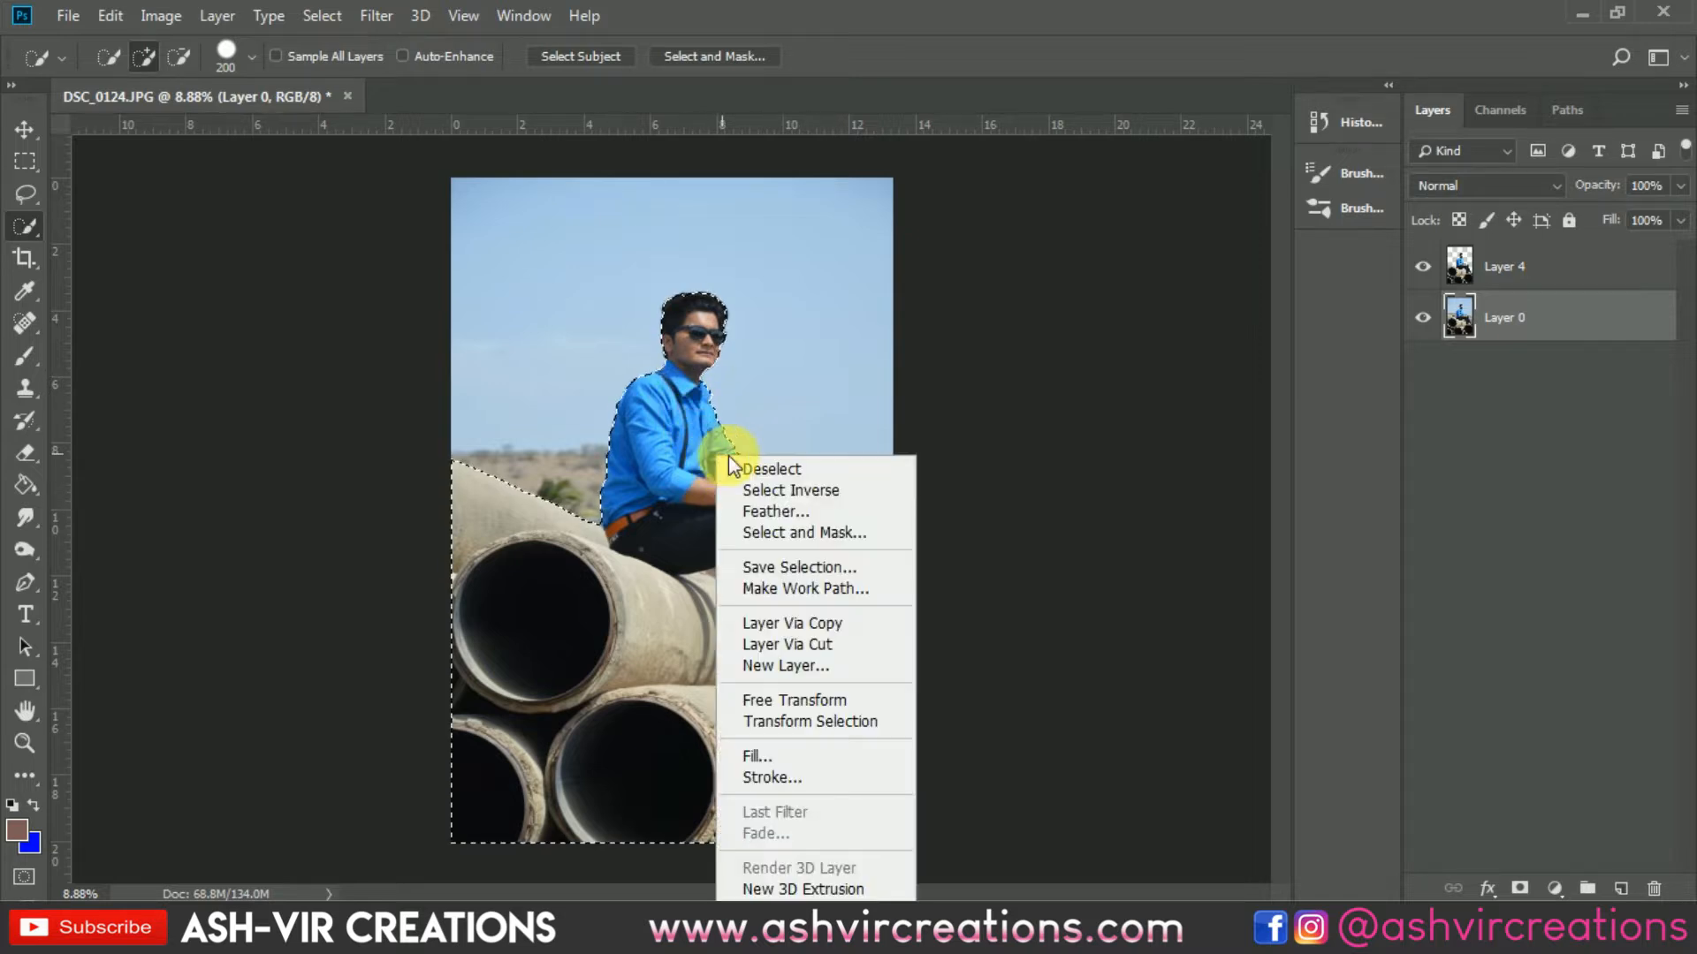
pyautogui.click(807, 623)
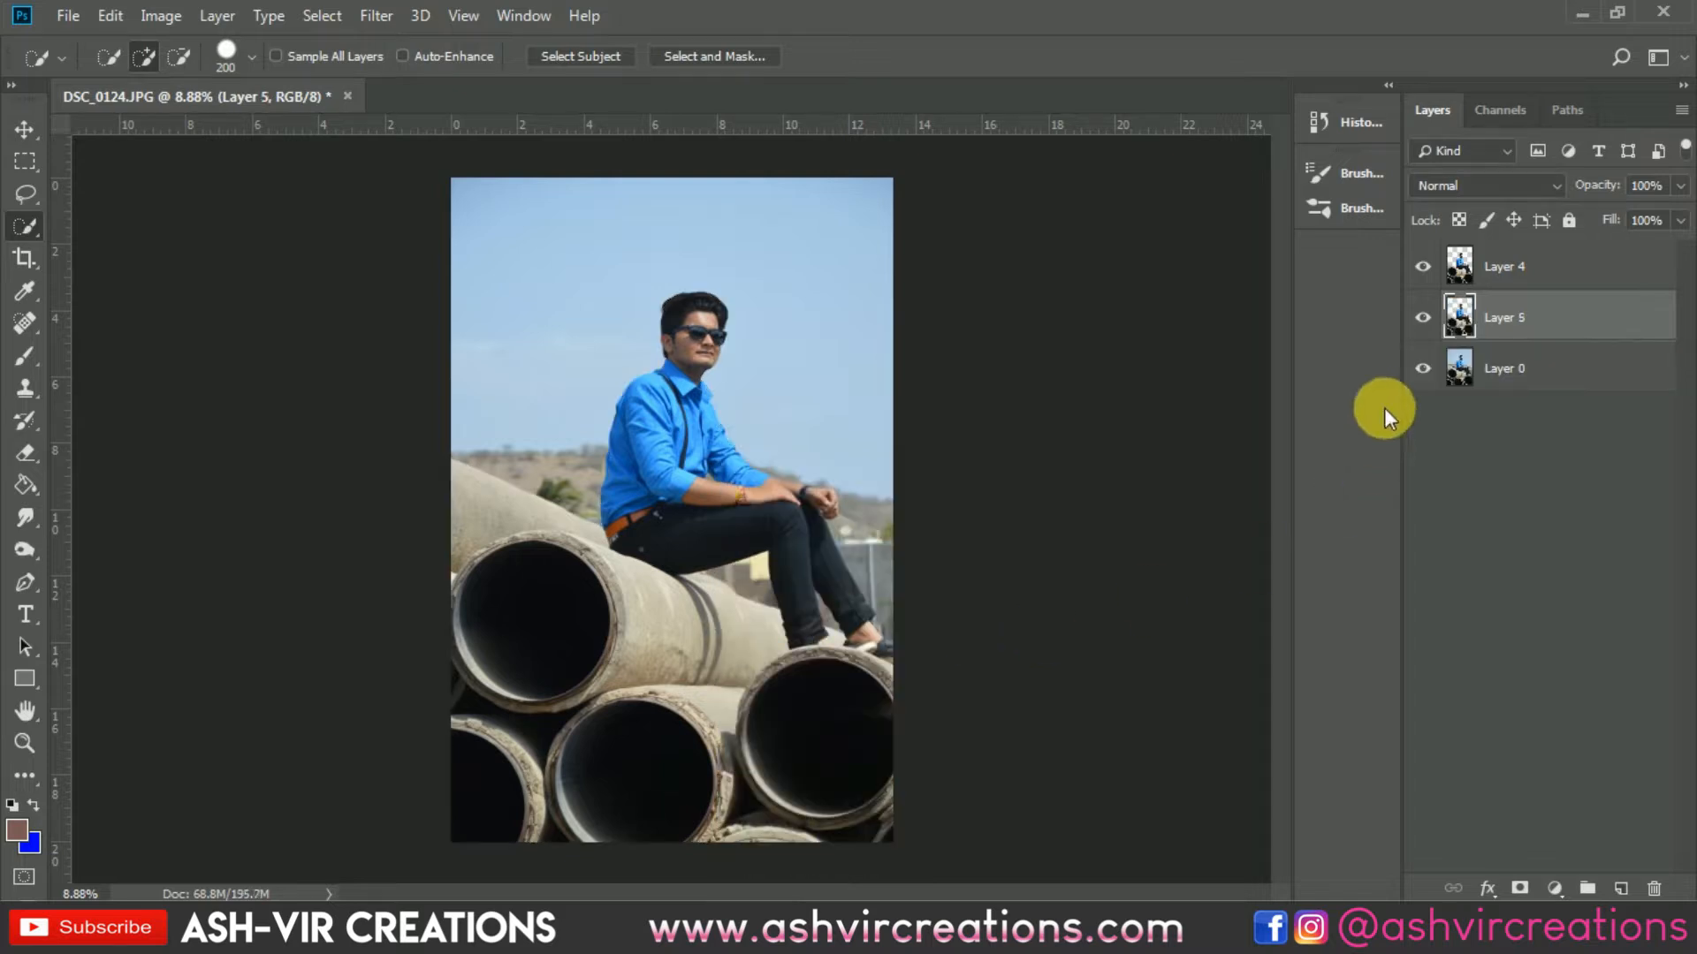
# Remove the duplicate cutout layer and hide the original photo layer, Layer 0.
pyautogui.click(1423, 366)
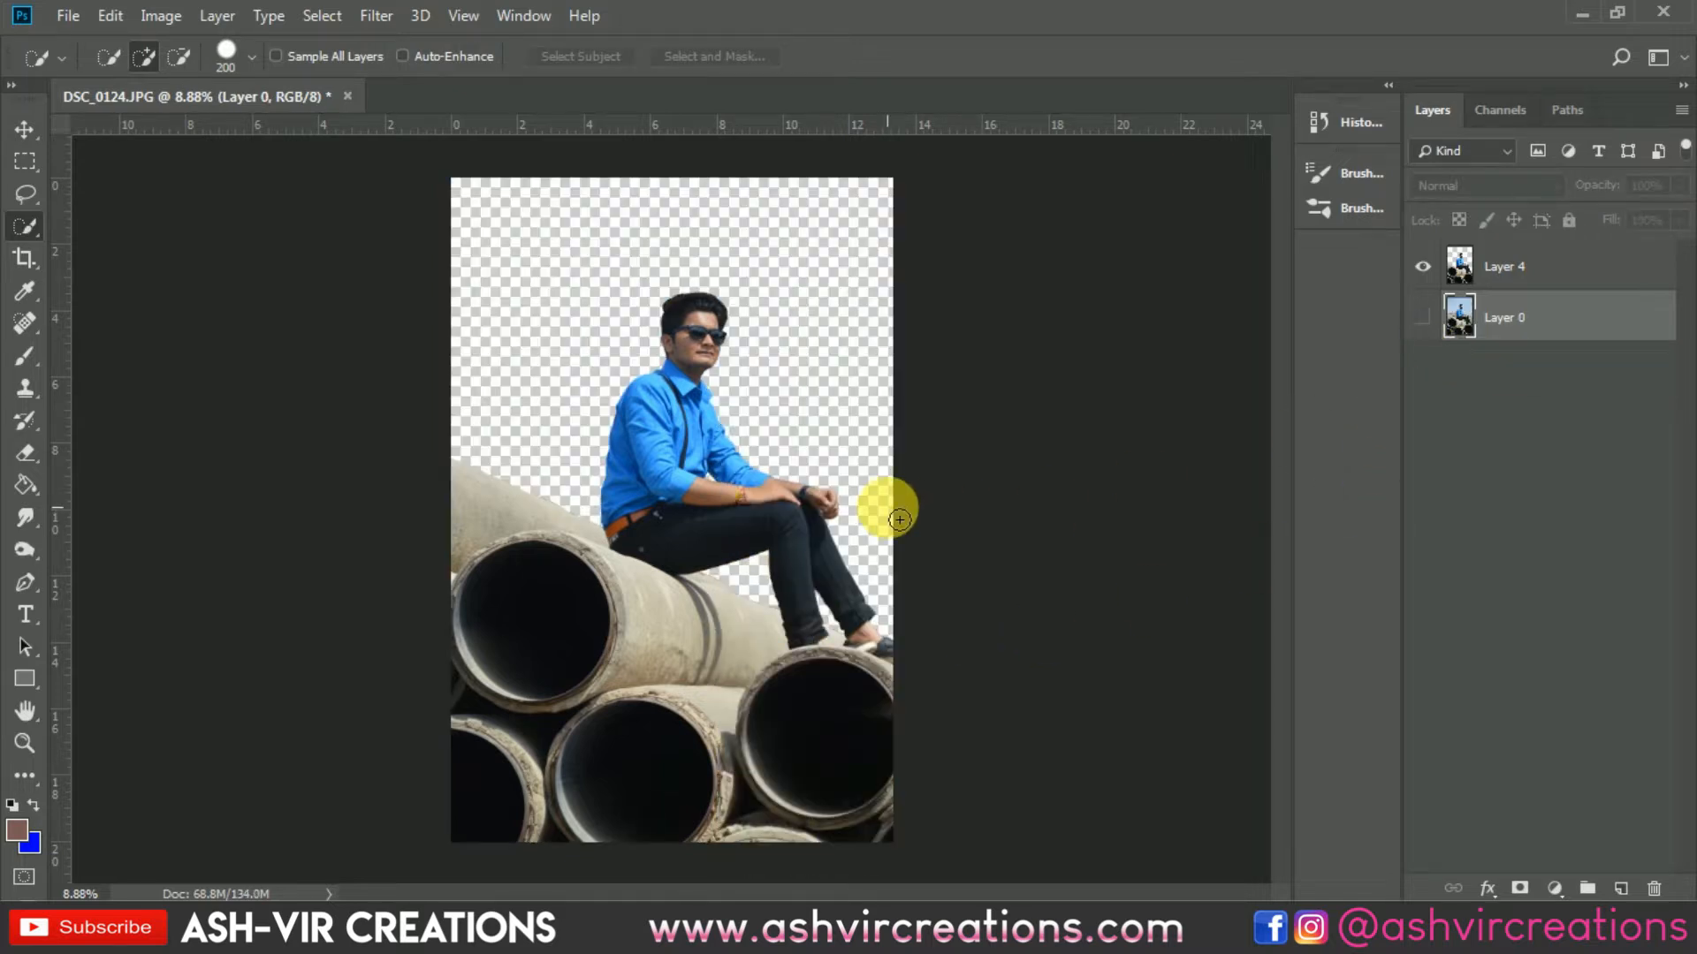
pyautogui.press('v')
pyautogui.scroll(2, 723, 452)
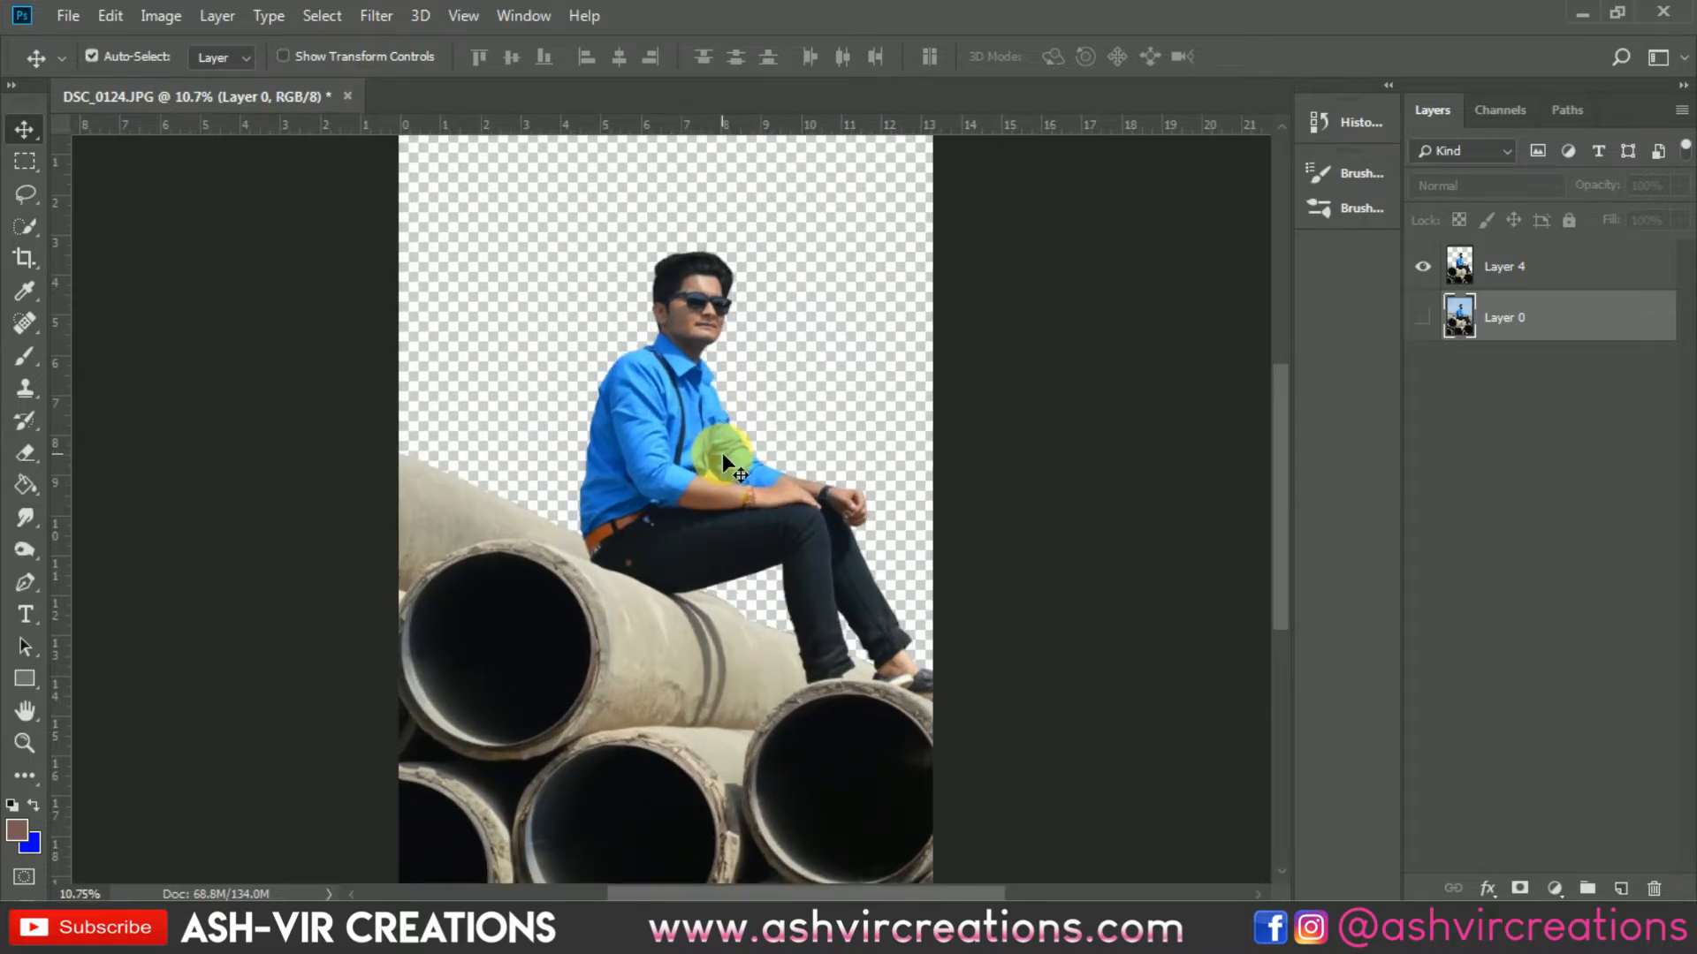
# Open the auitmnnn image and copy it into DSC_0124 beneath the cutout, scaled and positioned to fill the canvas as the background.
pyautogui.hotkey('alt', 'f')
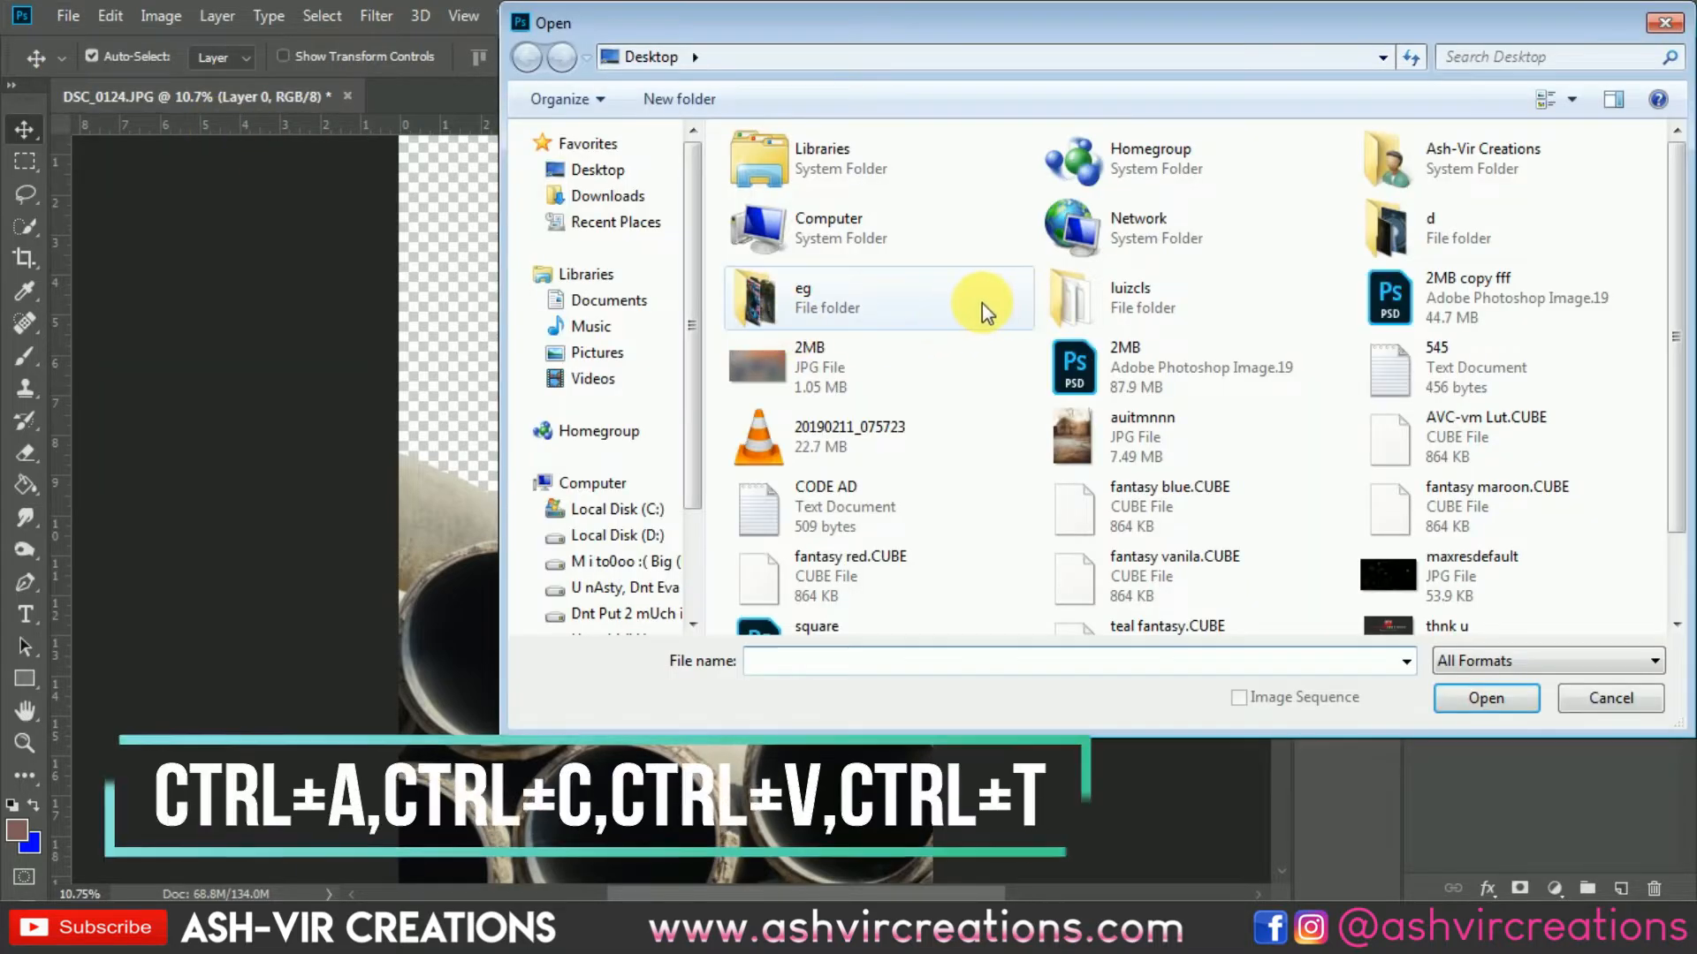
pyautogui.doubleClick(1174, 421)
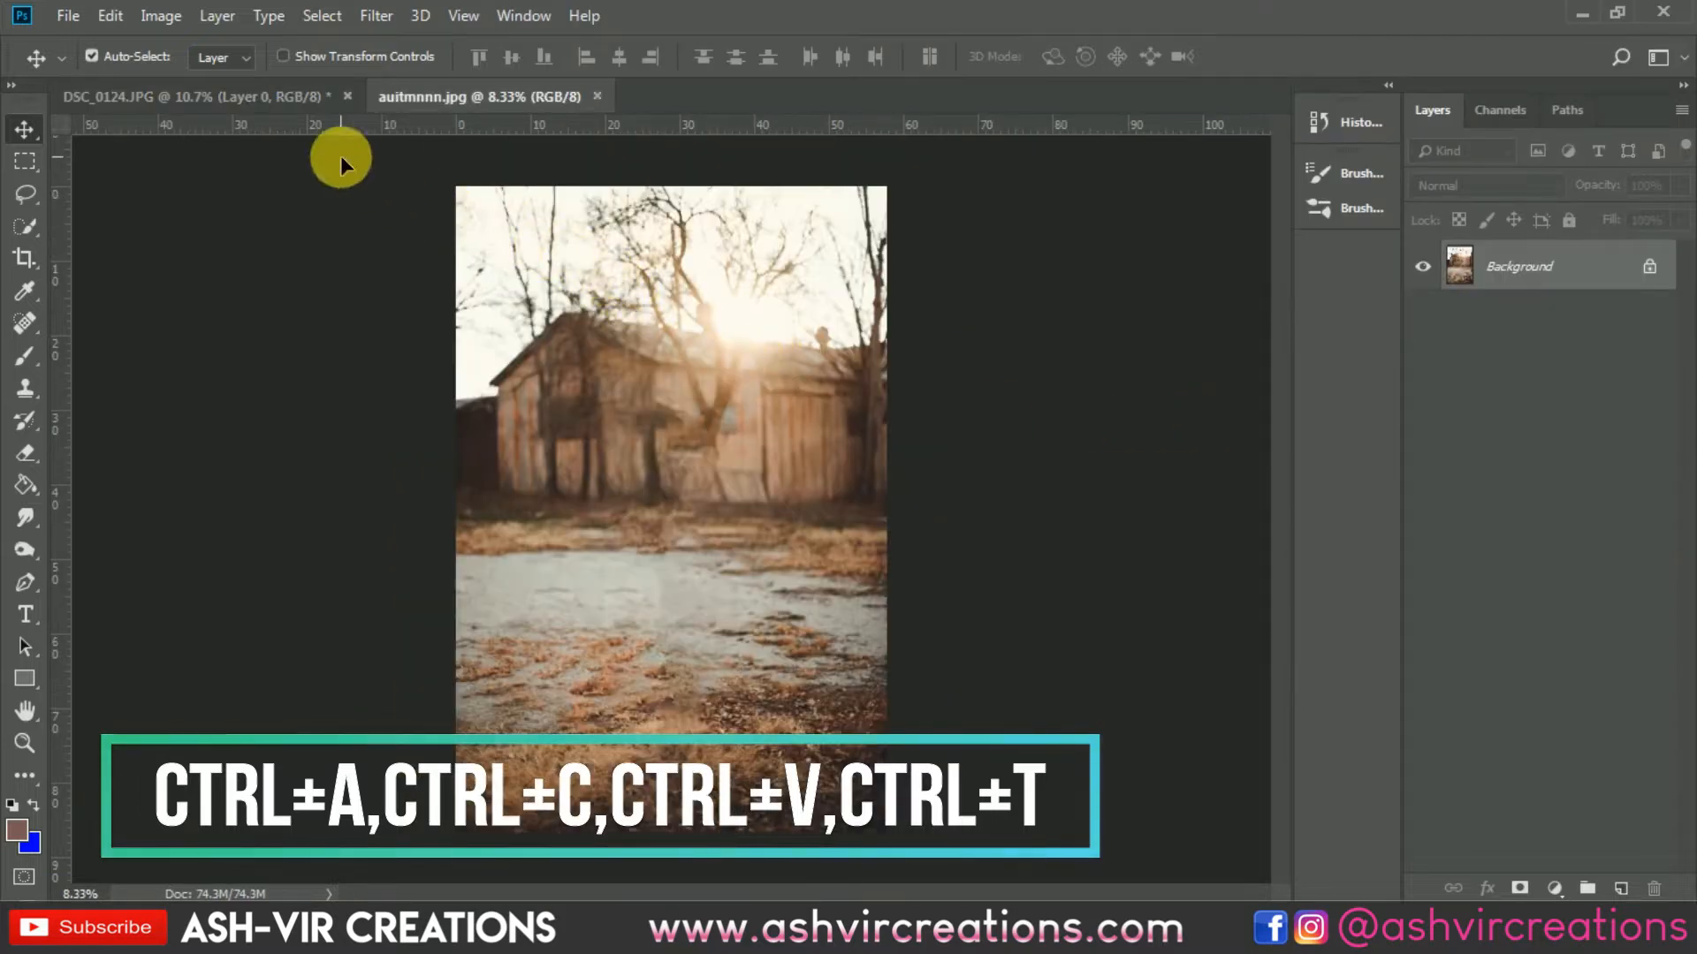
pyautogui.click(297, 98)
pyautogui.moveTo(580, 277); pyautogui.dragTo(661, 348)
pyautogui.moveTo(661, 425); pyautogui.dragTo(655, 461)
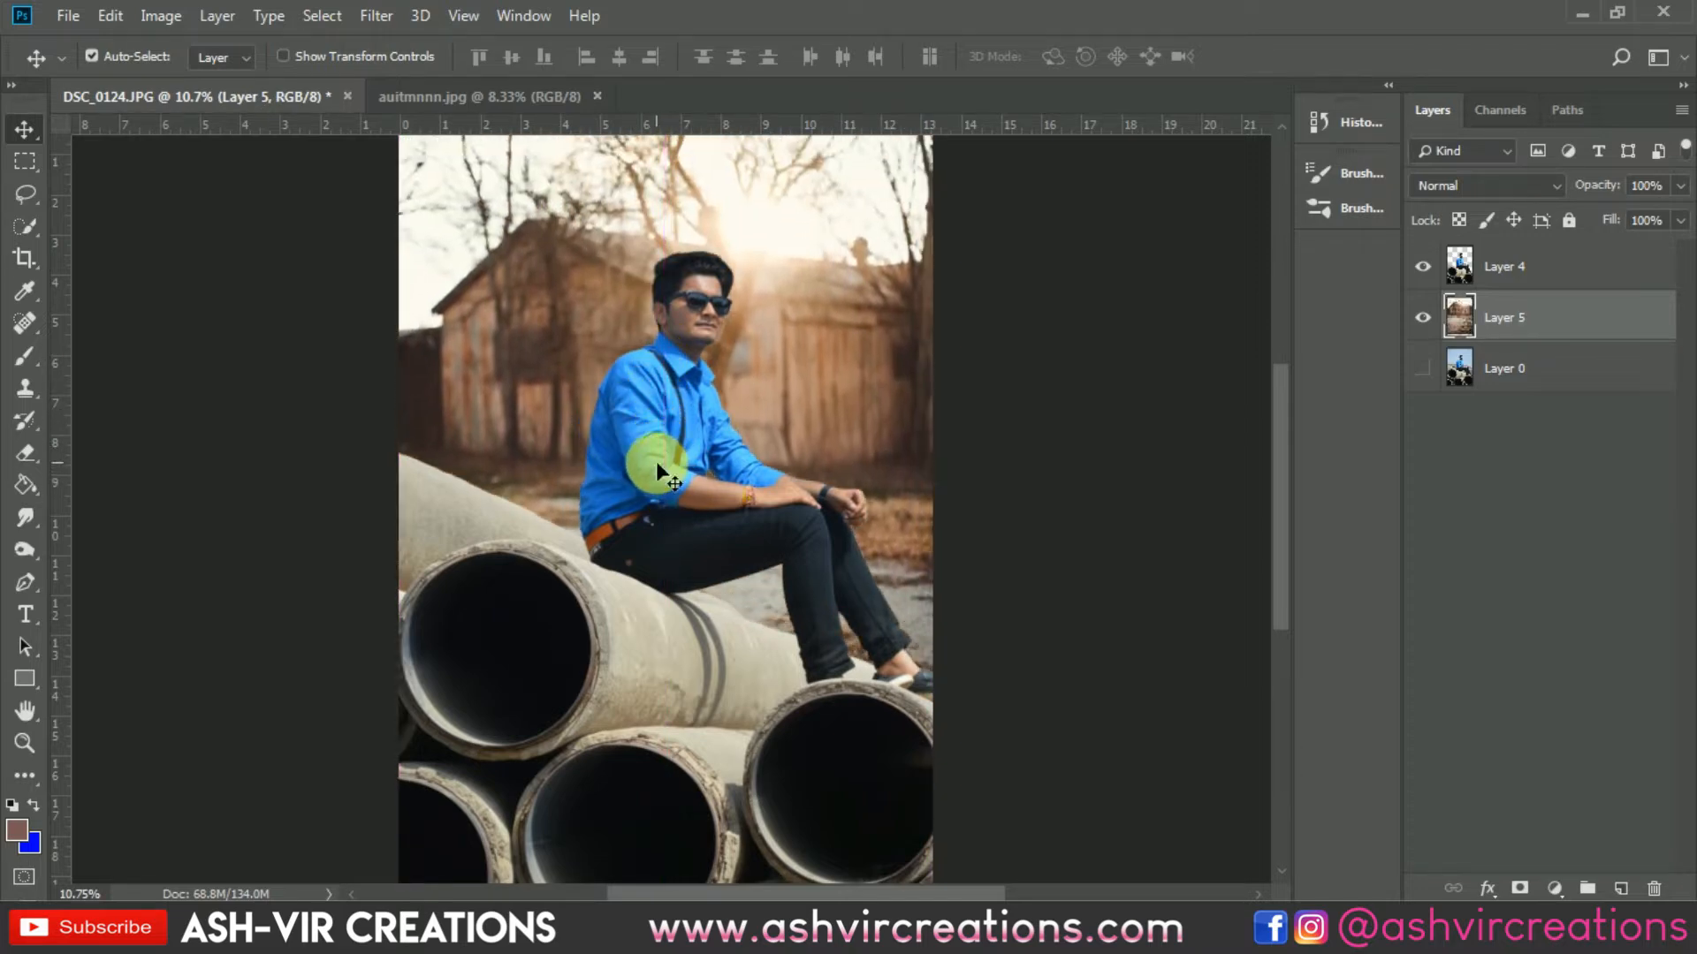
pyautogui.scroll(-2, 653, 424)
pyautogui.moveTo(790, 336); pyautogui.dragTo(792, 337)
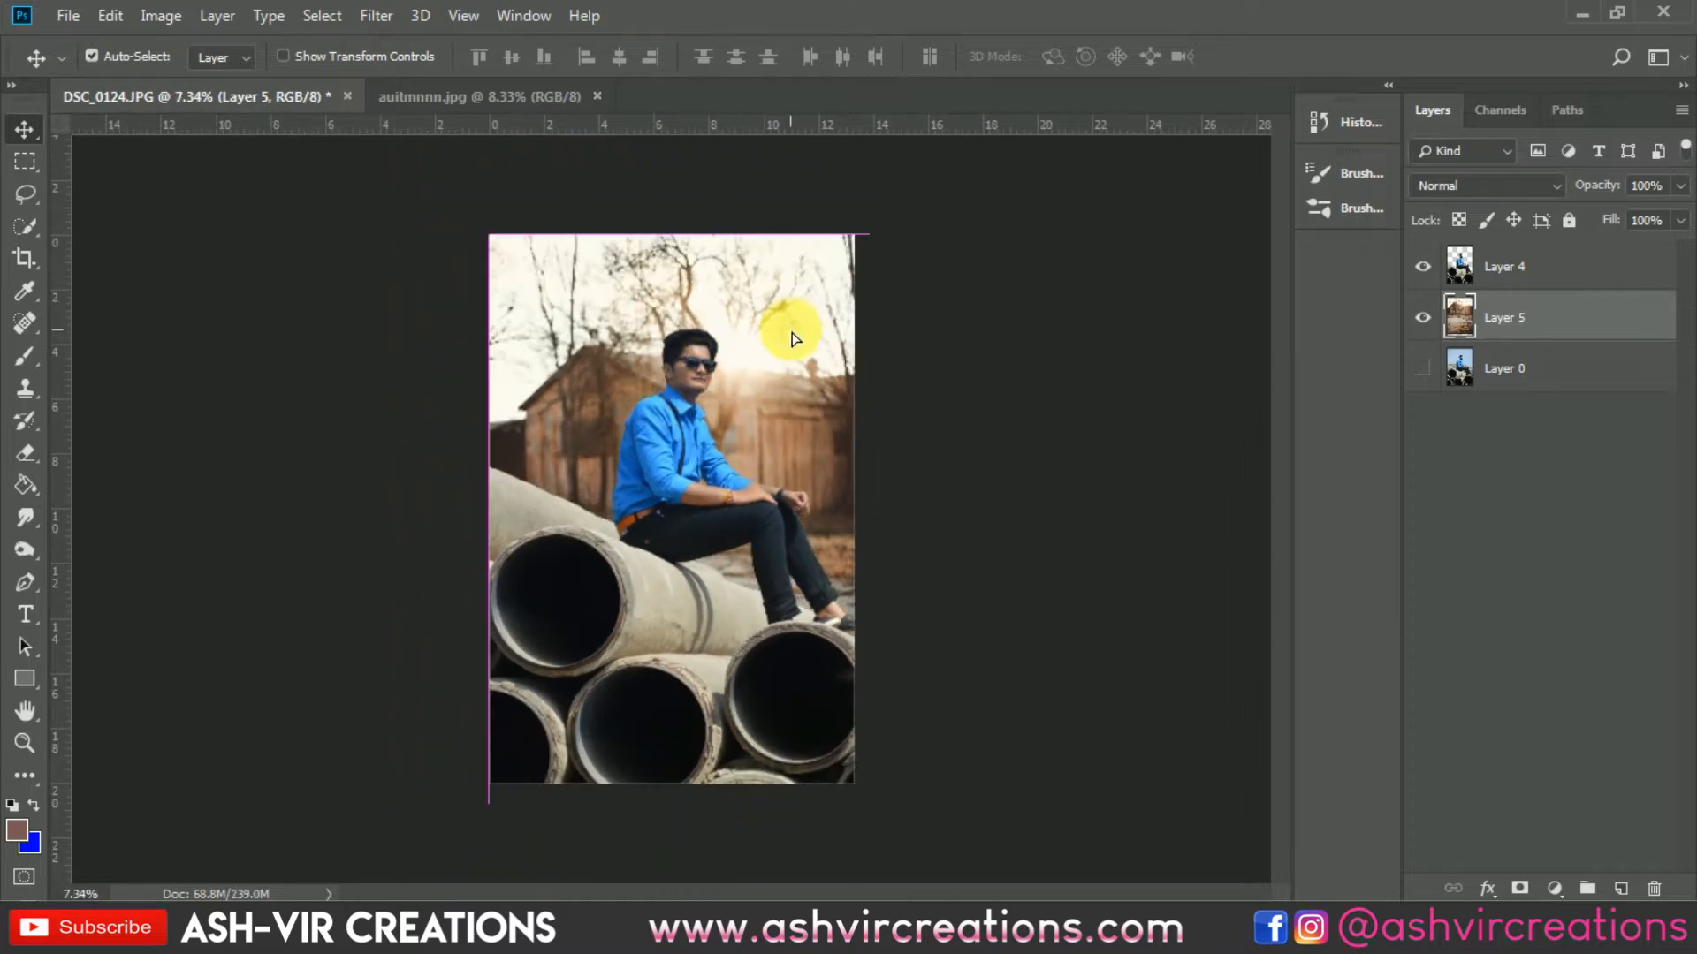
# Add a new empty layer above the man's cutout, Layer 4, and clip it to that cutout.
pyautogui.scroll(2, 794, 327)
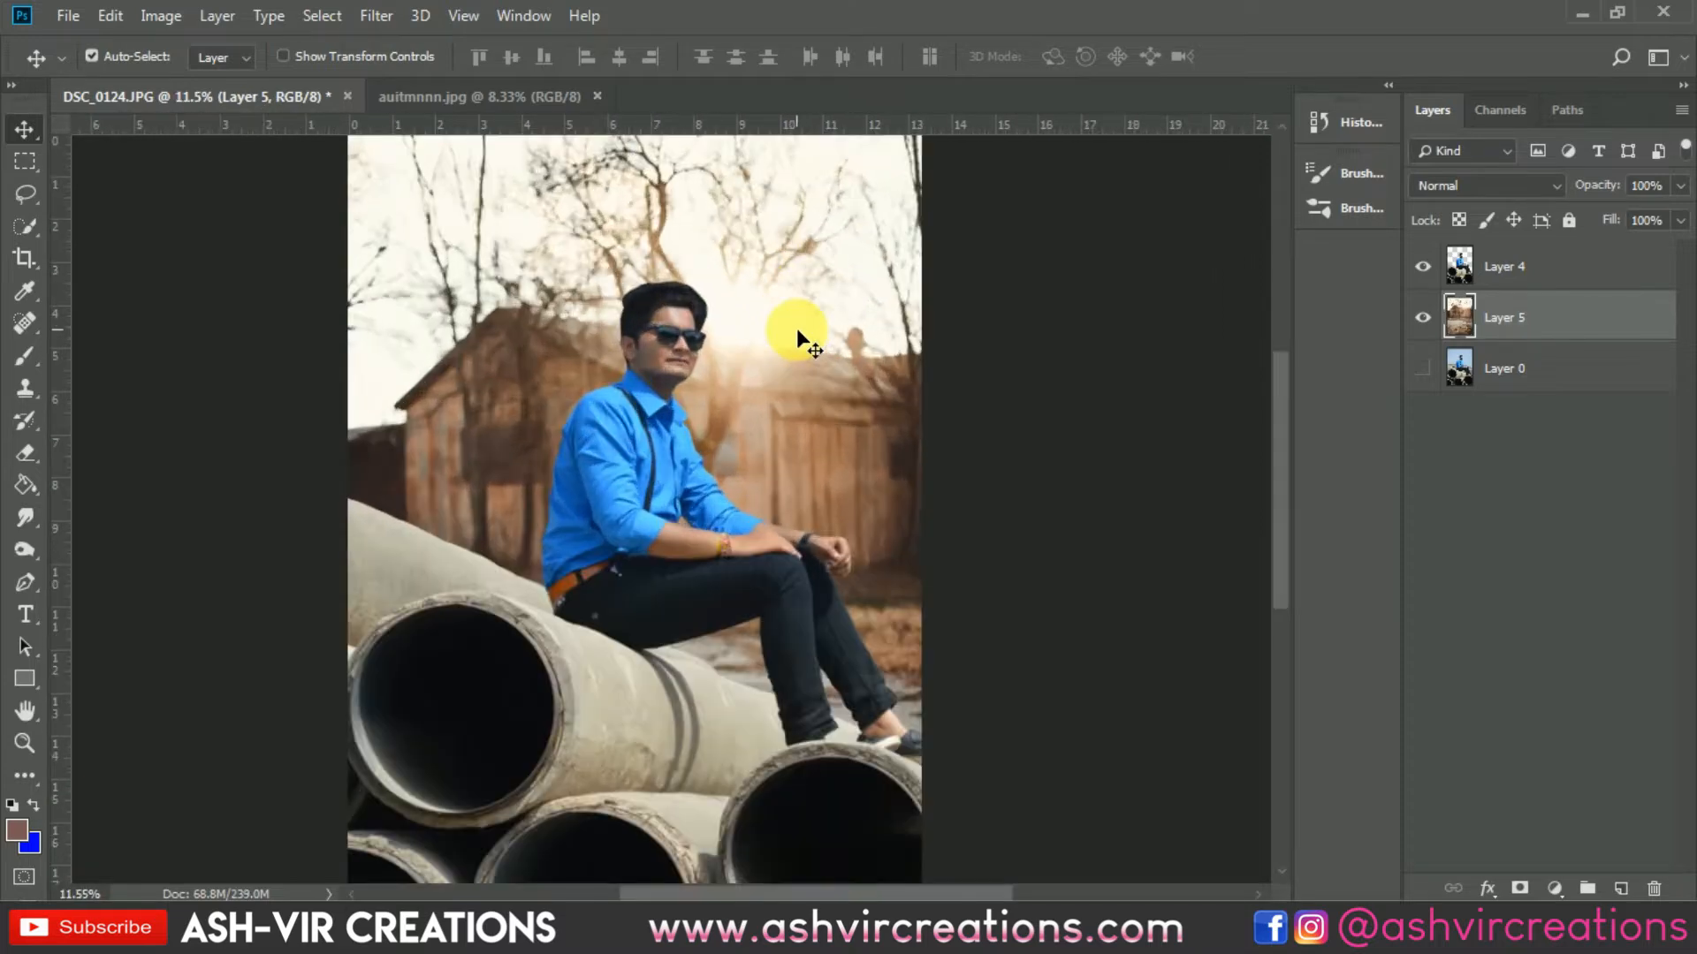
pyautogui.scroll(1, 771, 310)
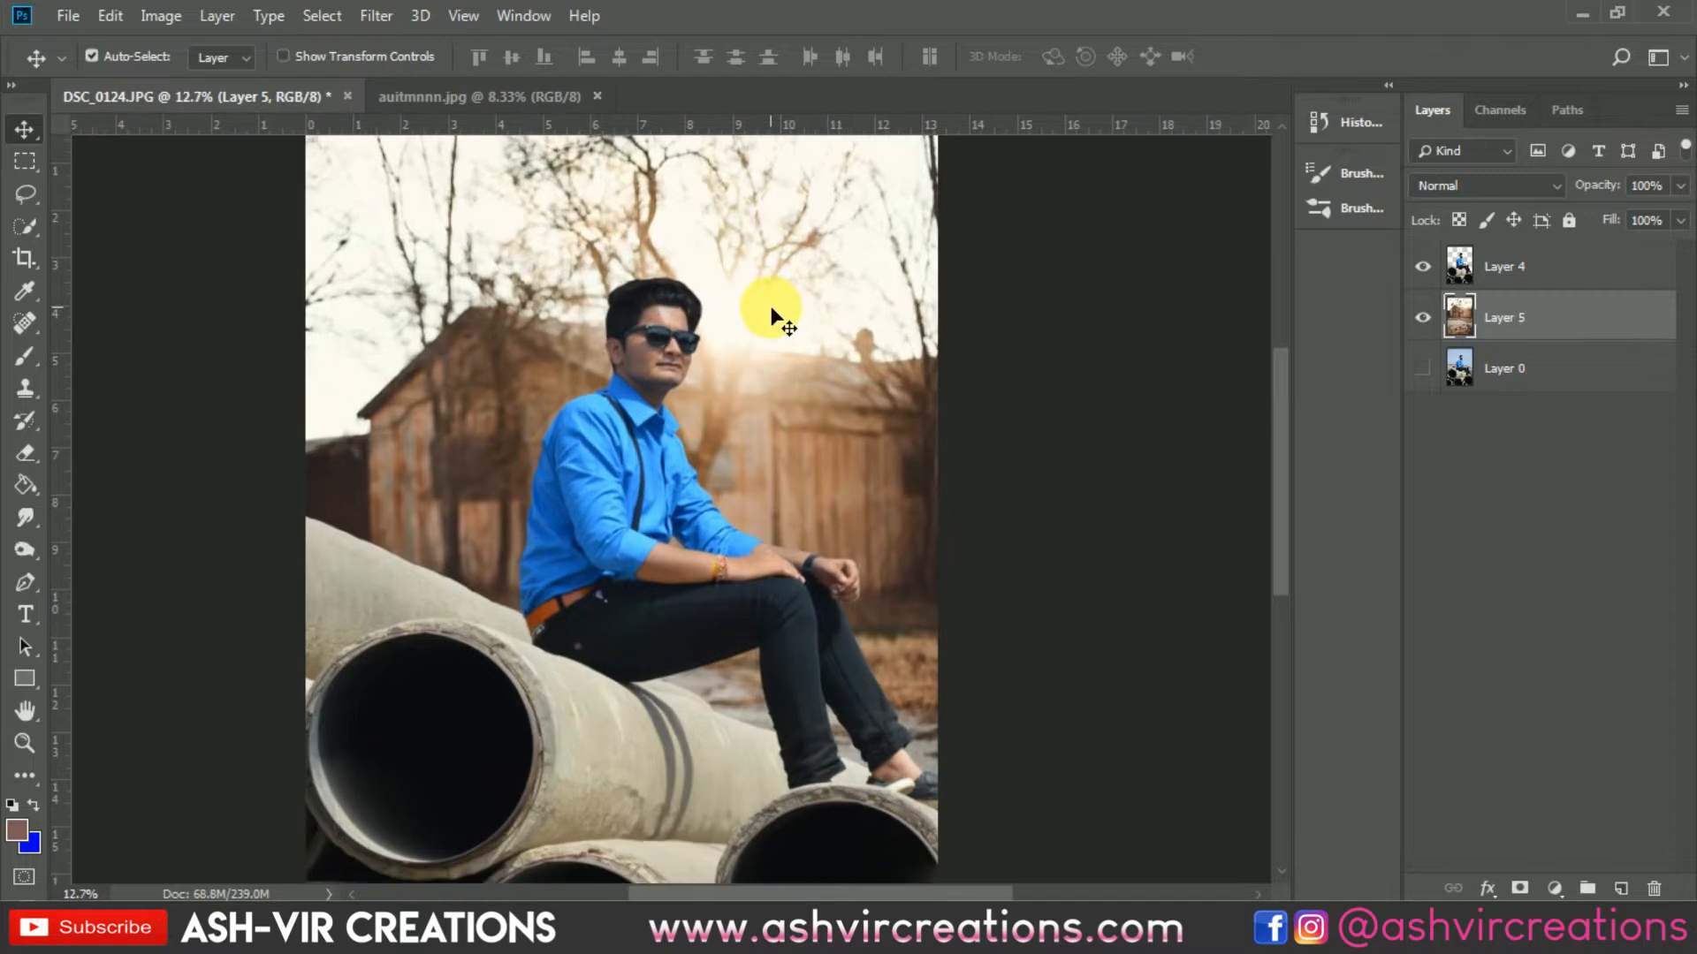
pyautogui.scroll(1, 751, 305)
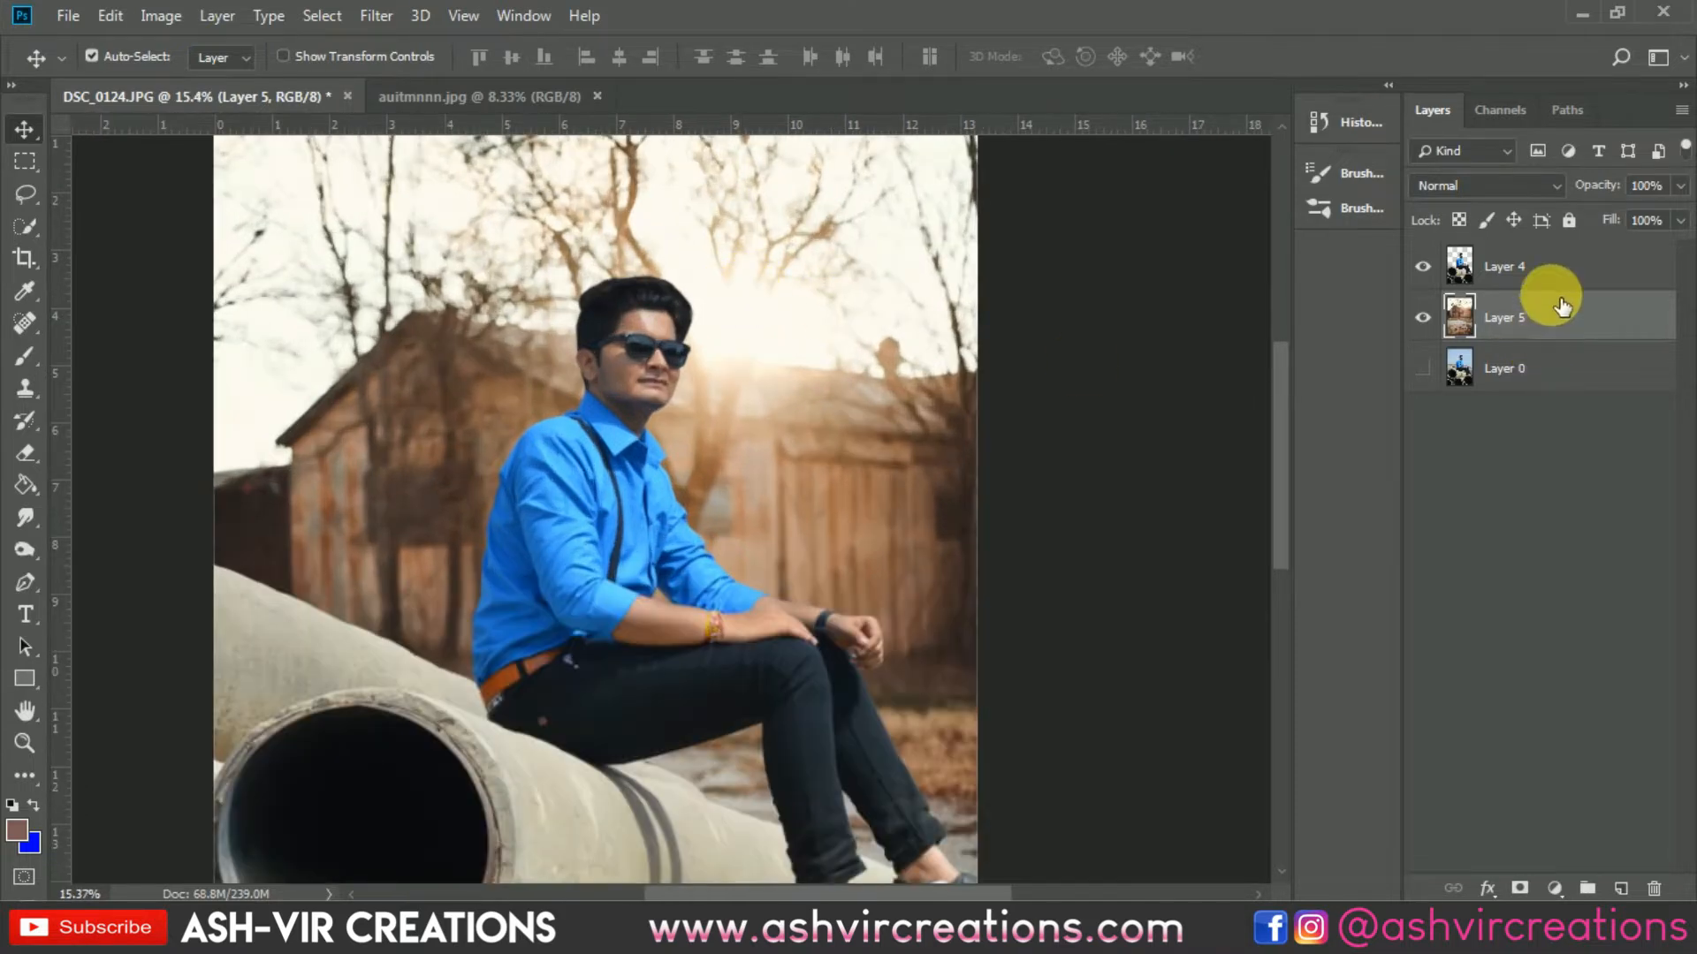
pyautogui.click(1560, 284)
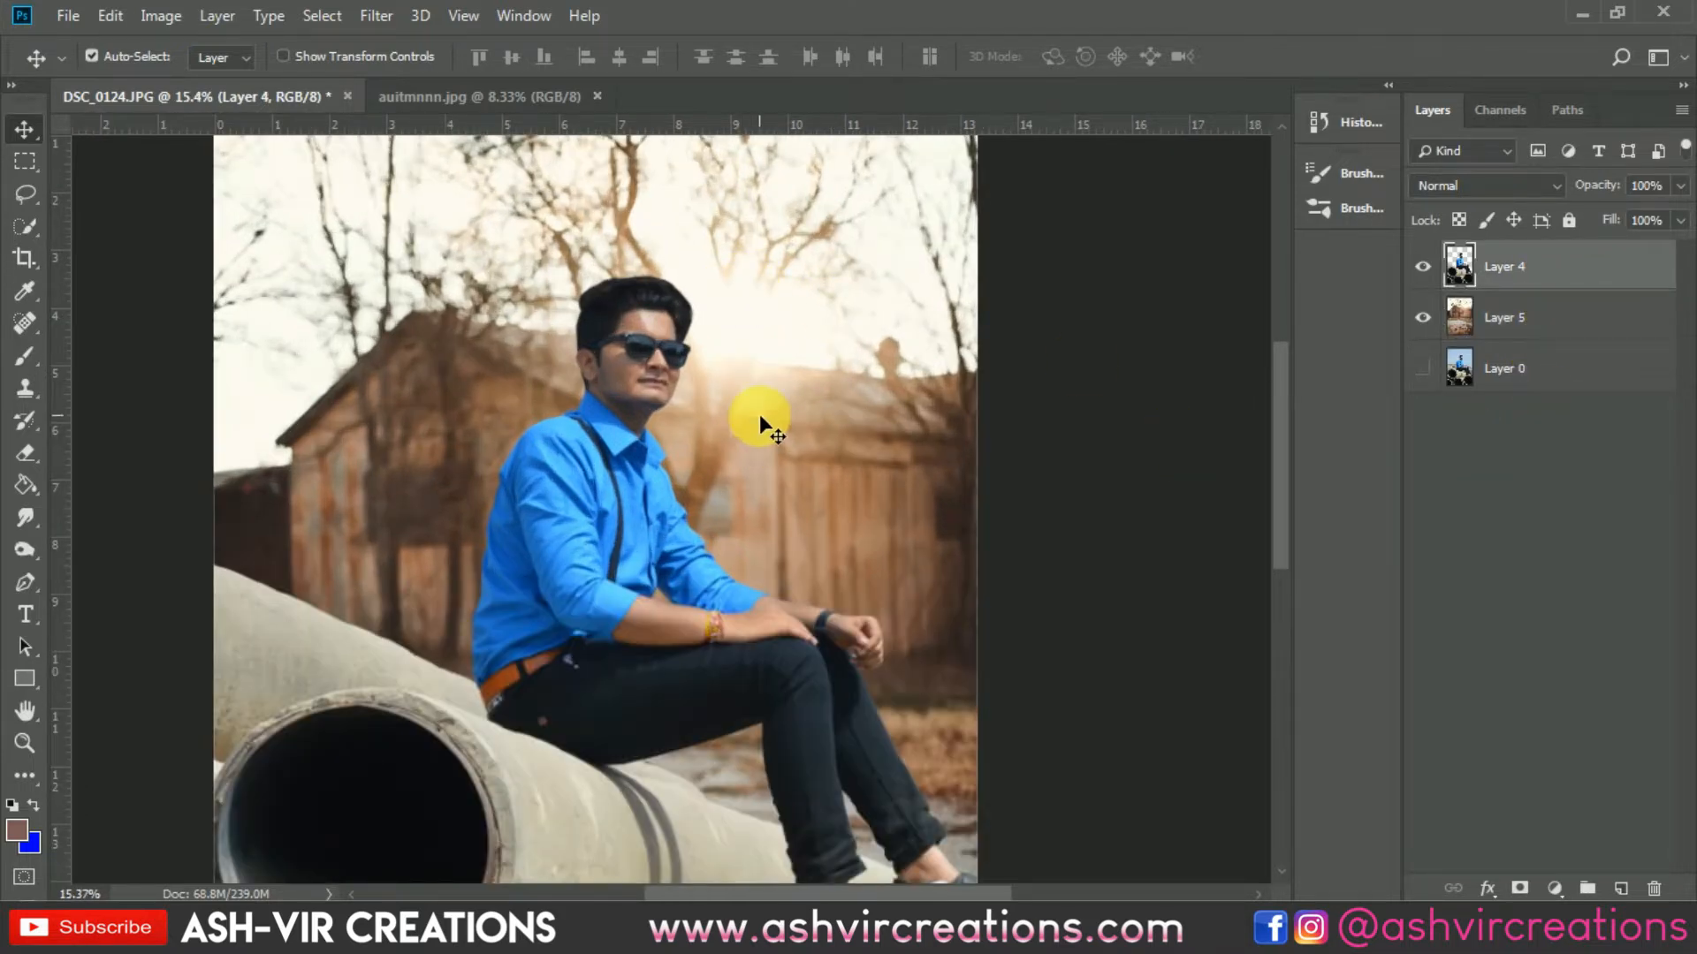
pyautogui.click(1621, 888)
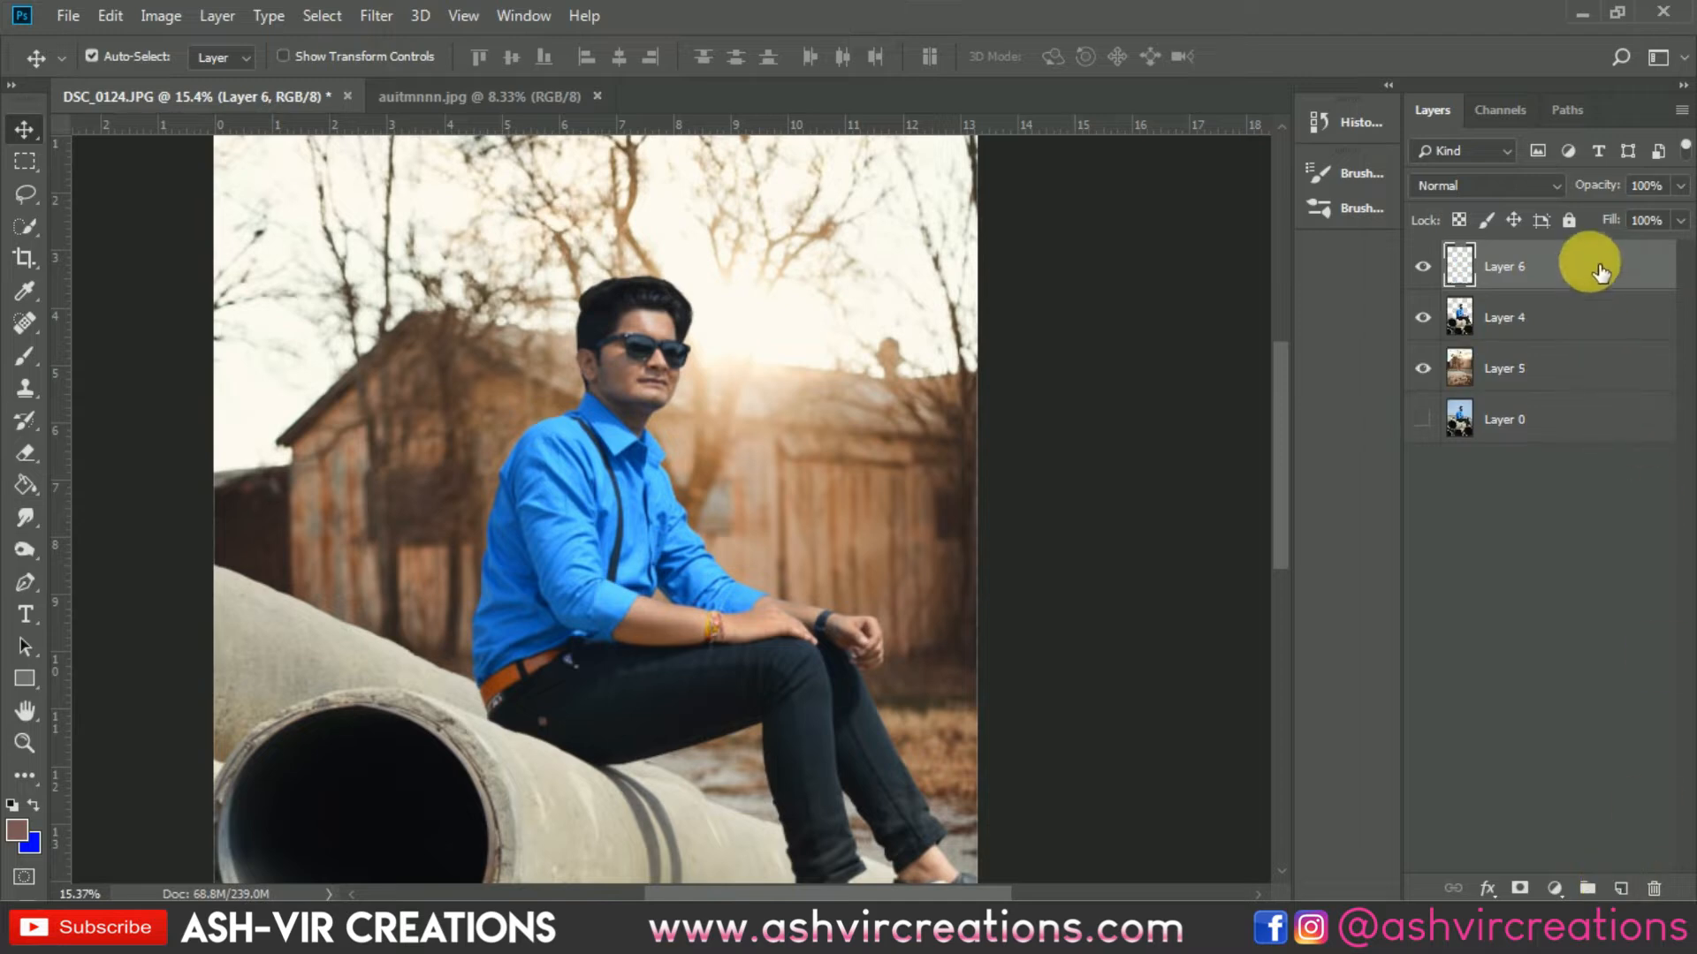
pyautogui.rightClick(1588, 265)
pyautogui.click(1352, 435)
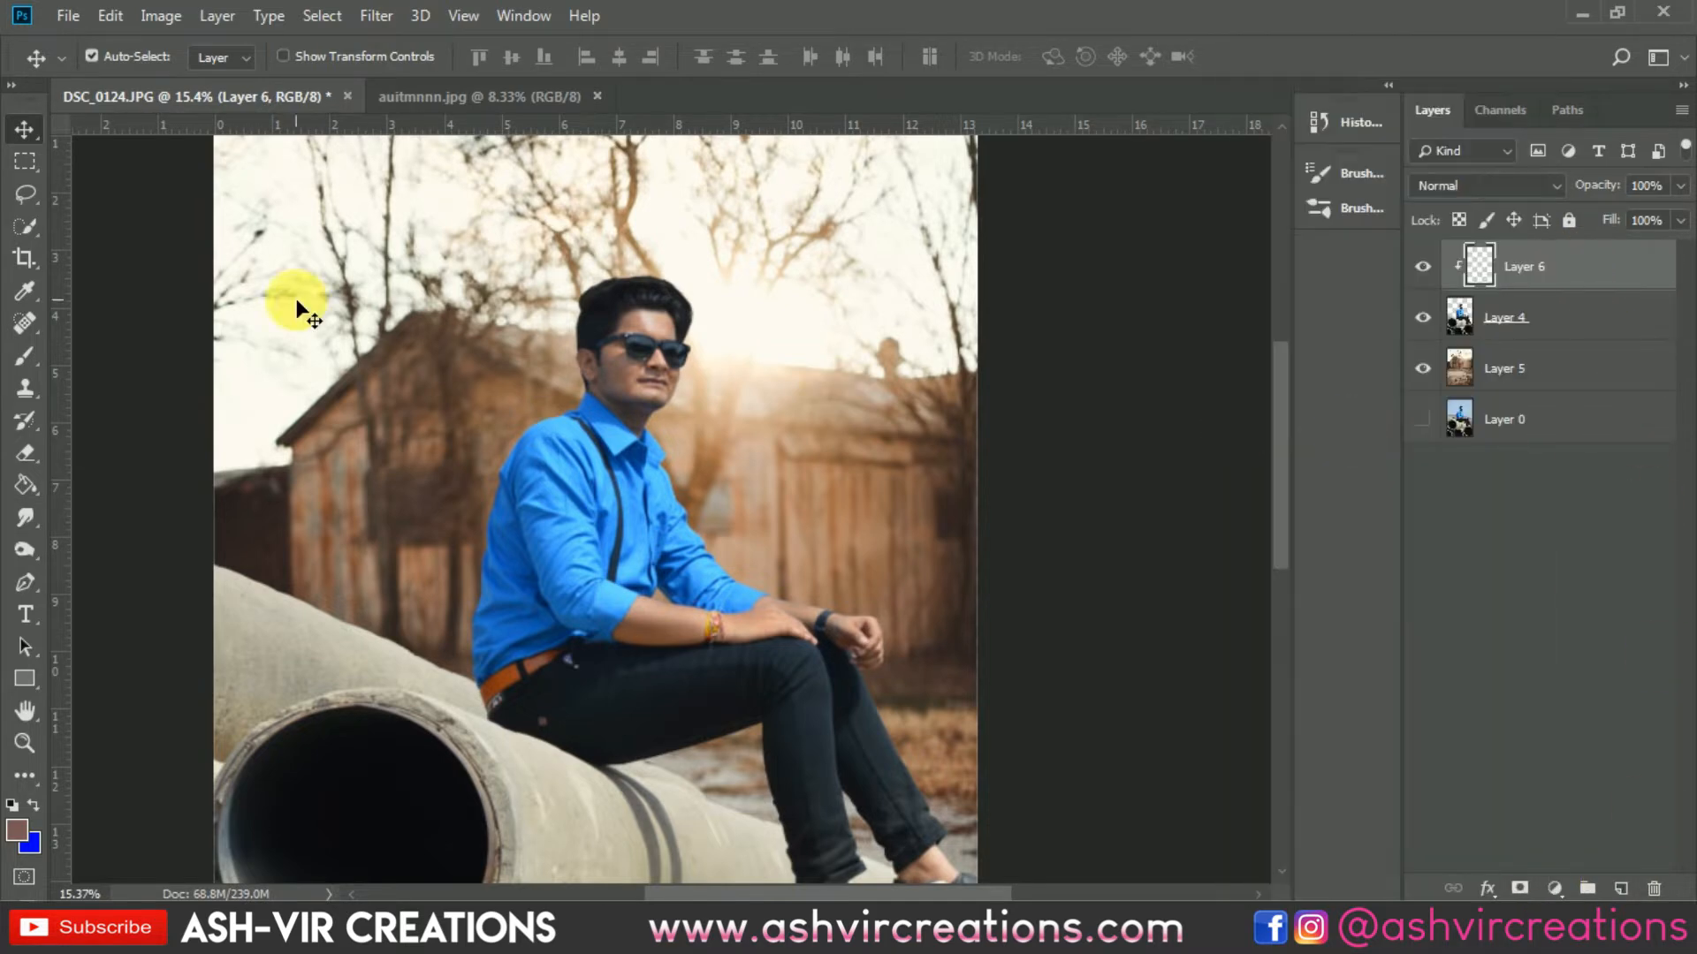
# Sample the warm sunlight colour beside the man and dab it near his face with a soft round brush, starting from 1100 px.
pyautogui.click(26, 354)
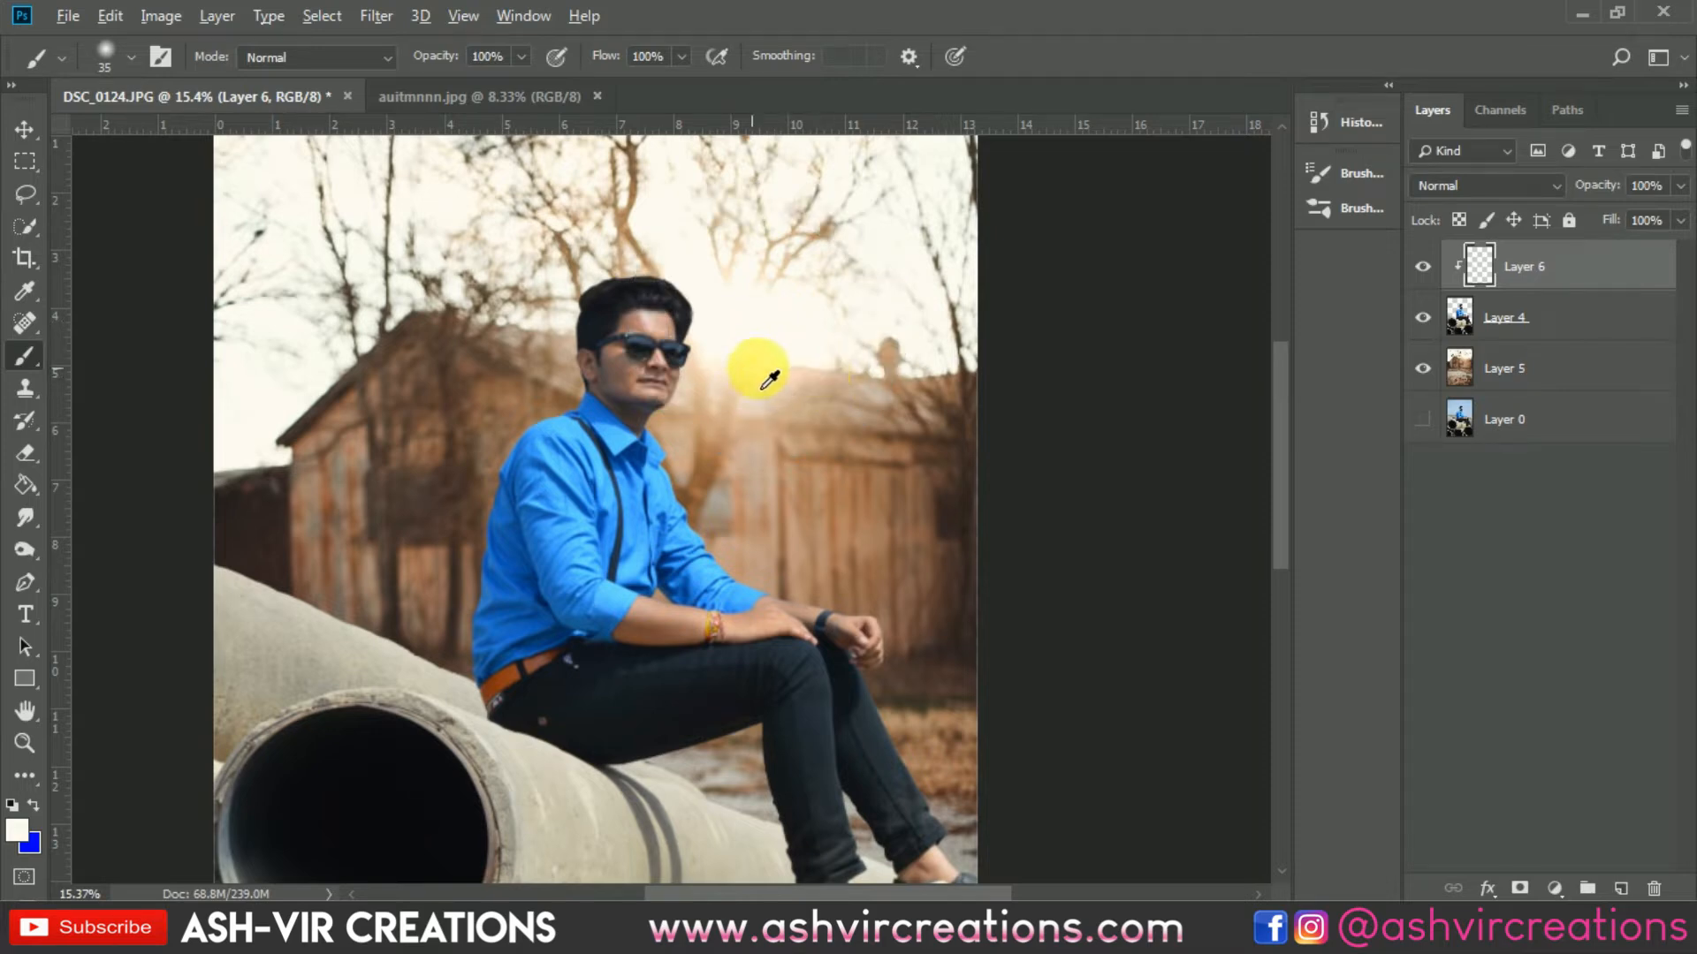
pyautogui.keyDown('alt'); pyautogui.click(760, 380); pyautogui.keyUp('alt')
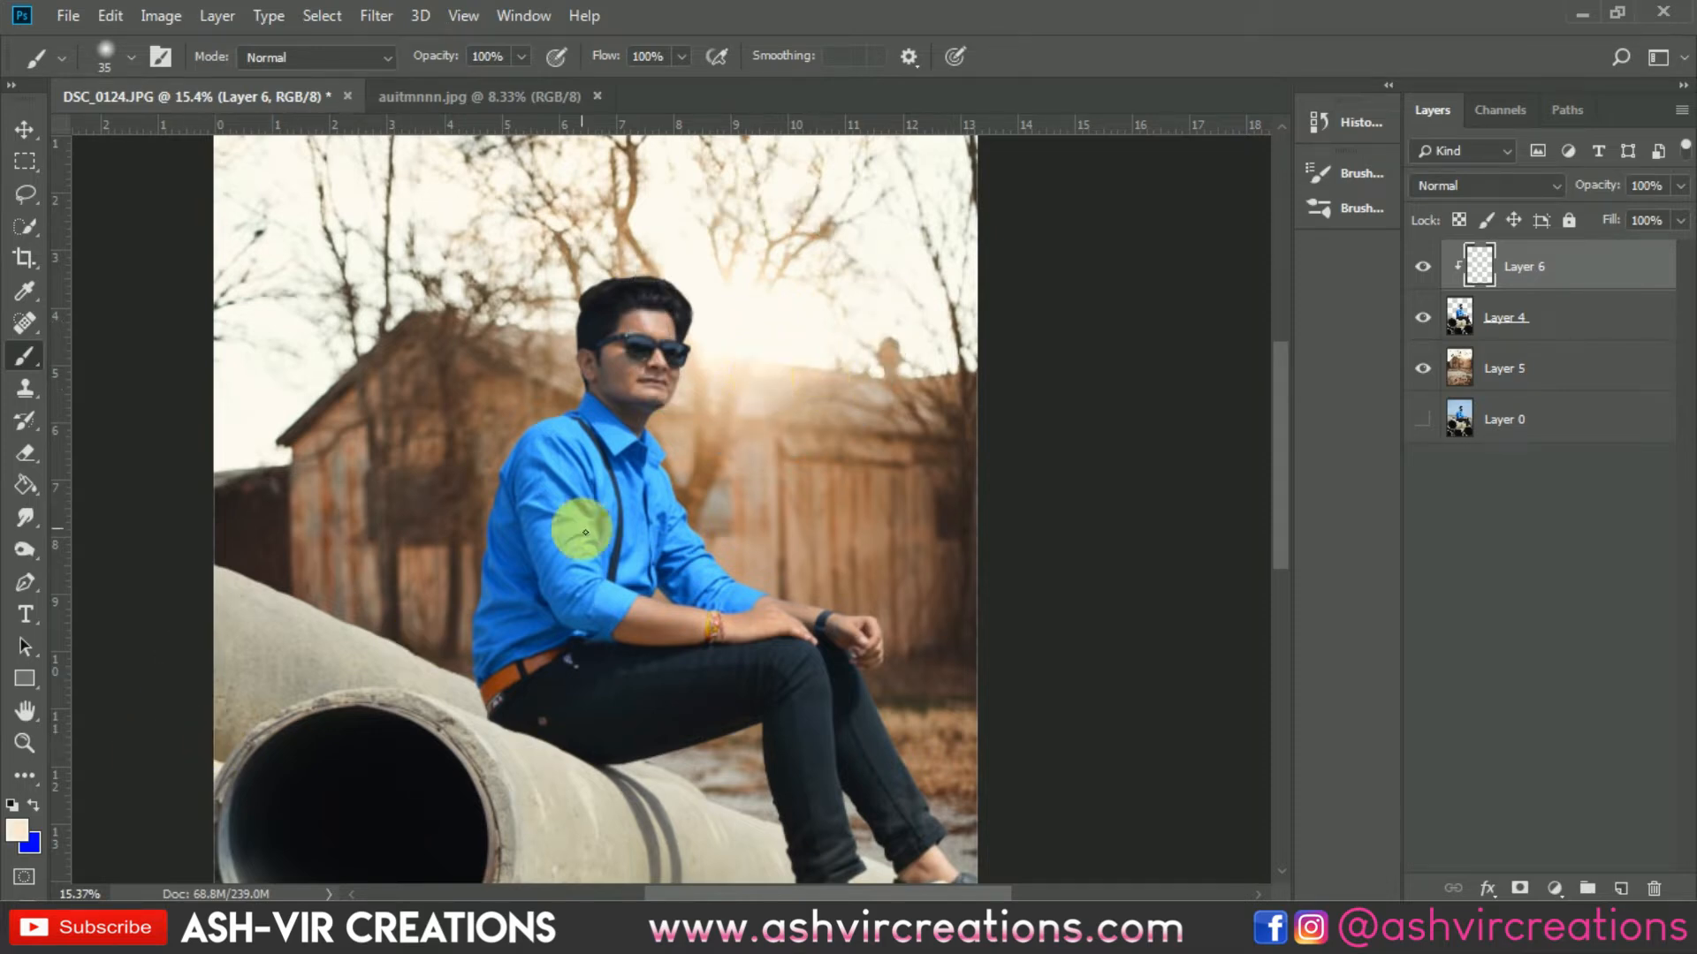
pyautogui.rightClick(712, 336)
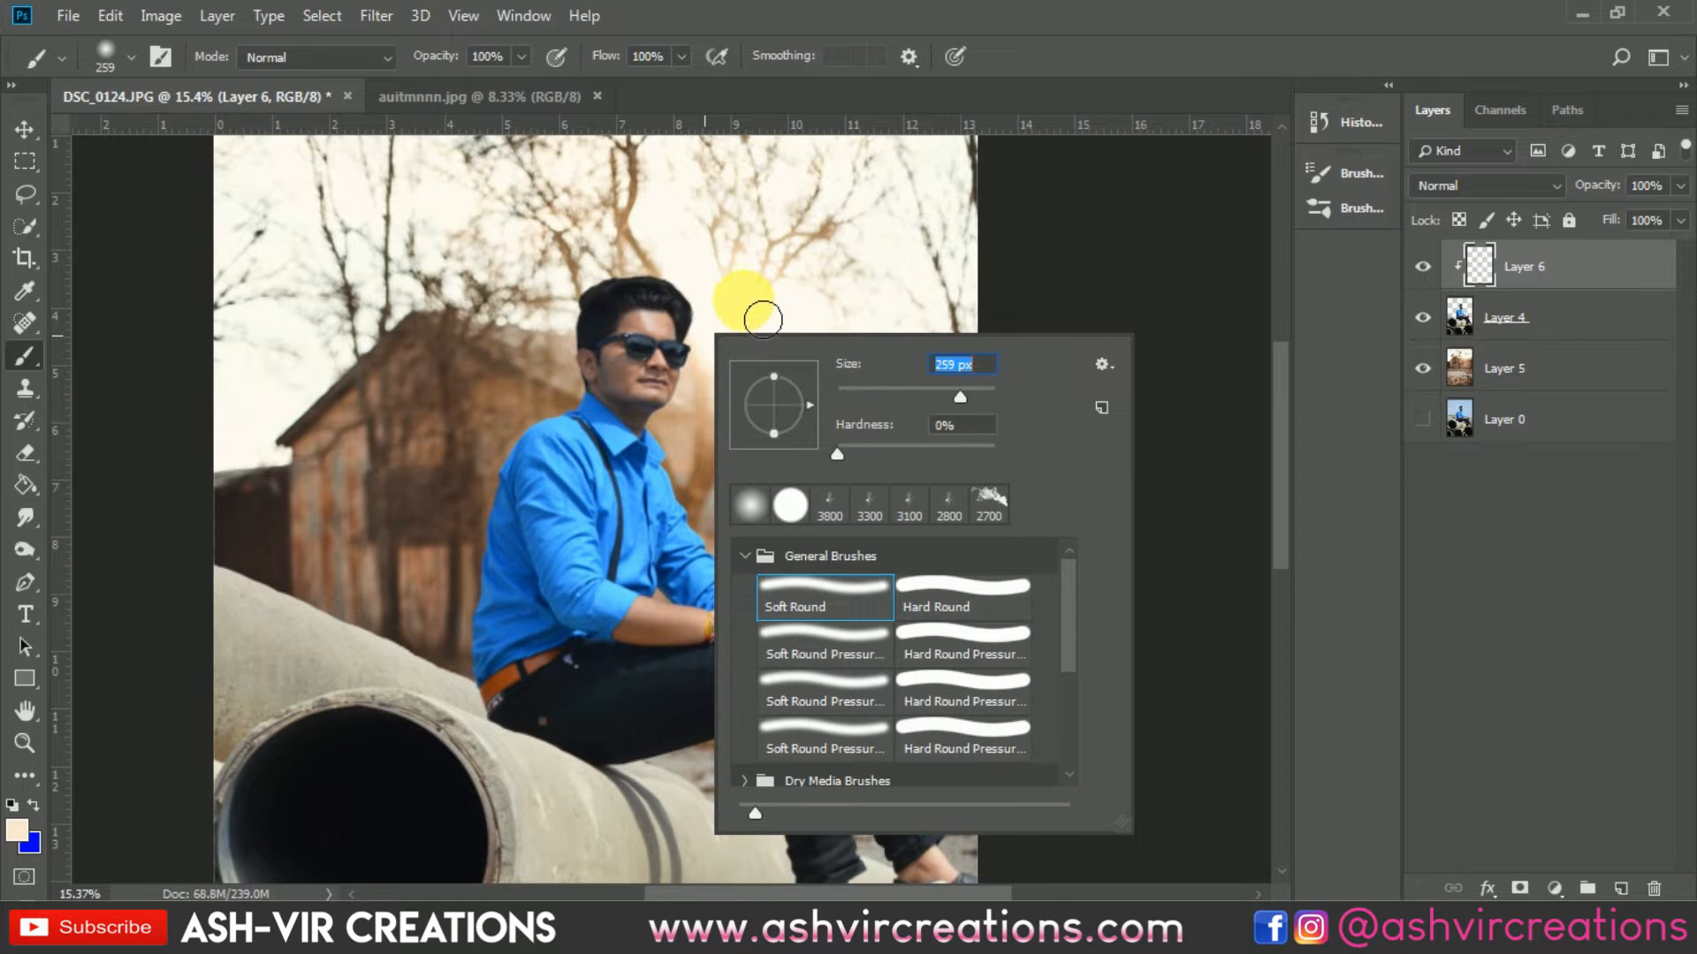
pyautogui.write('1100')
pyautogui.press('Return')
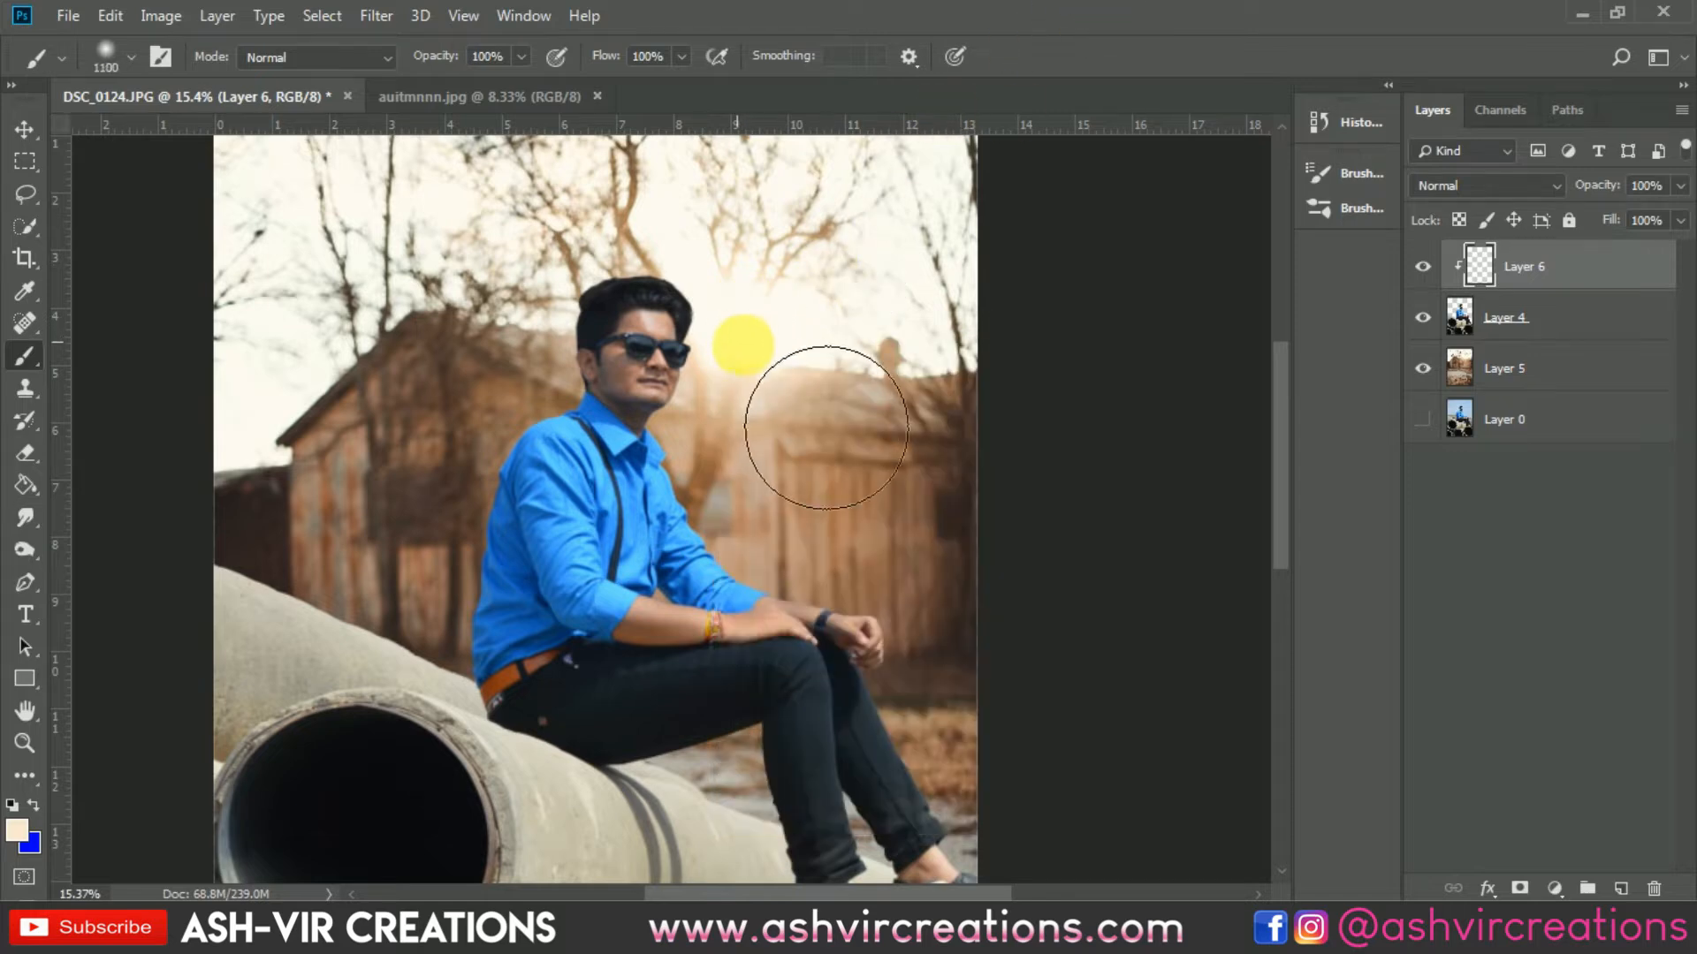
pyautogui.click(741, 347)
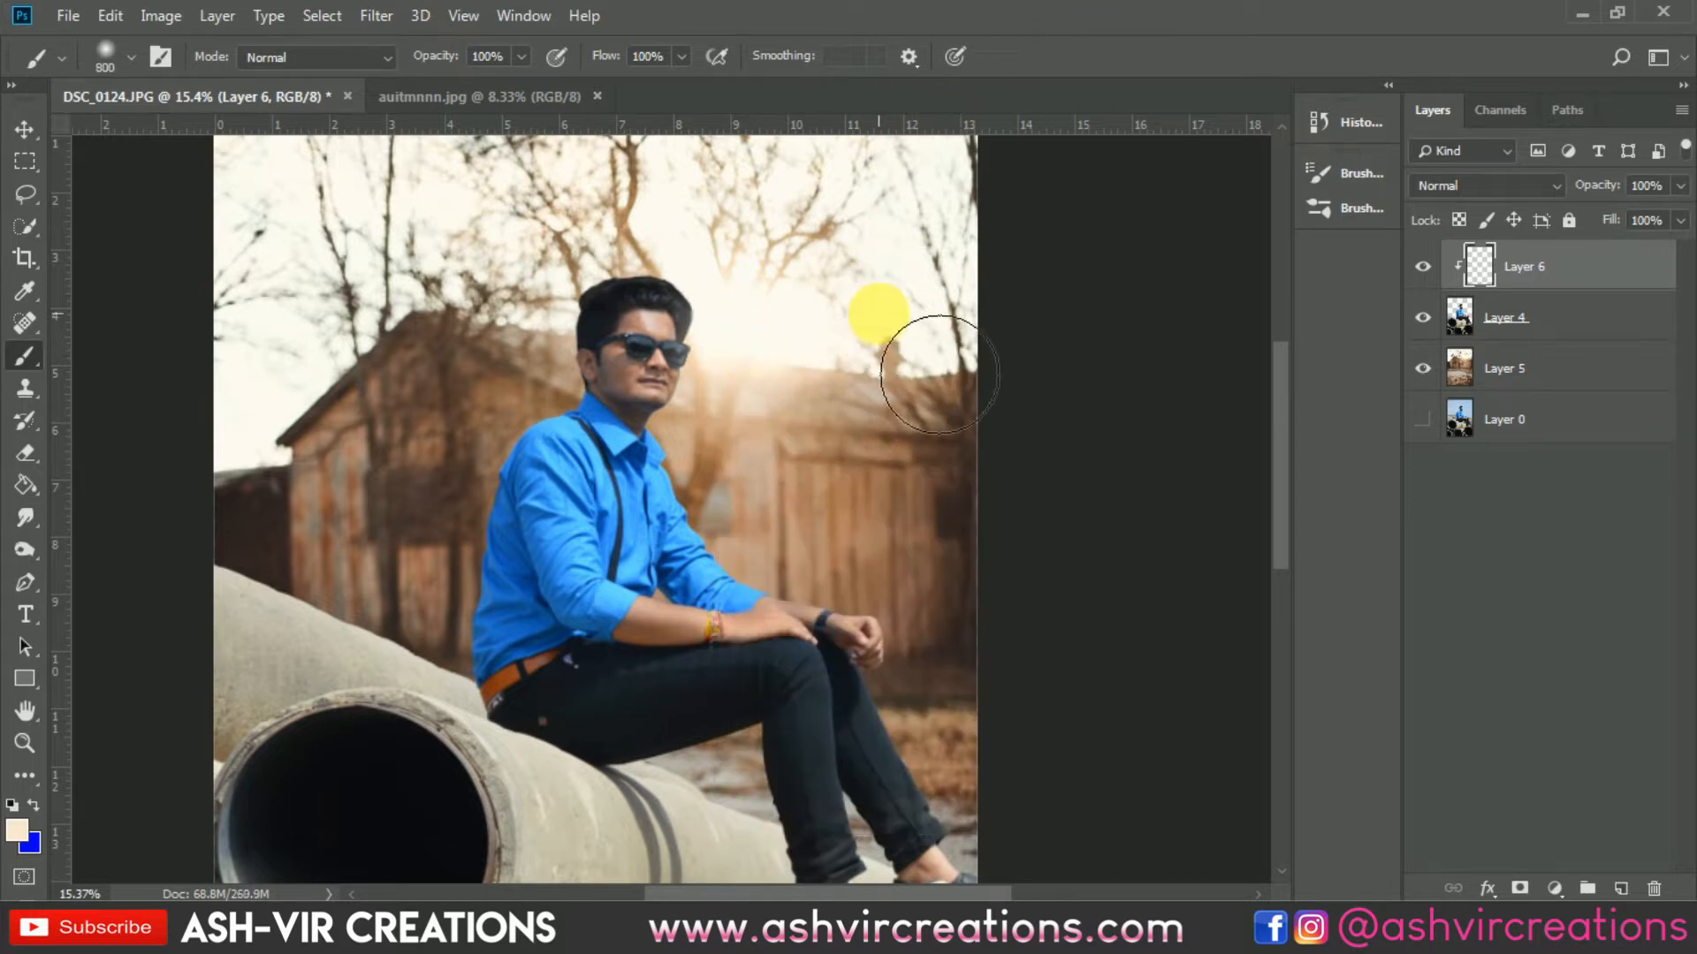
# Set the clipped glow layer's blend mode to Screen.
pyautogui.click(1492, 185)
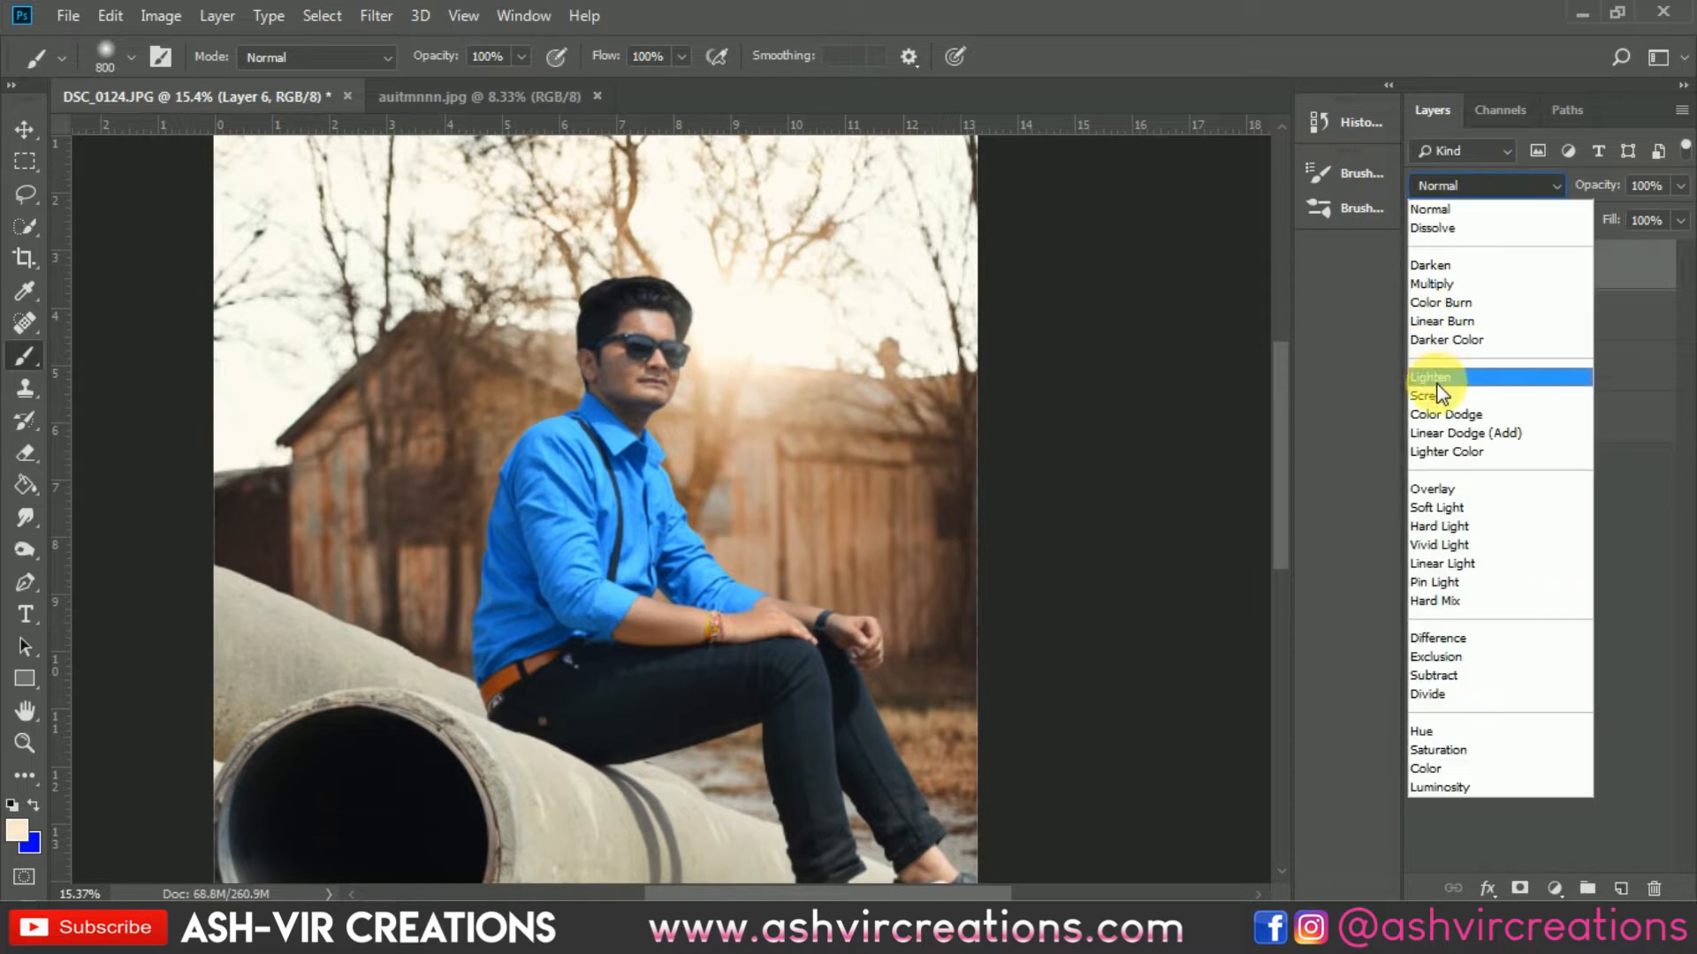
pyautogui.click(1442, 391)
pyautogui.scroll(3, 775, 360)
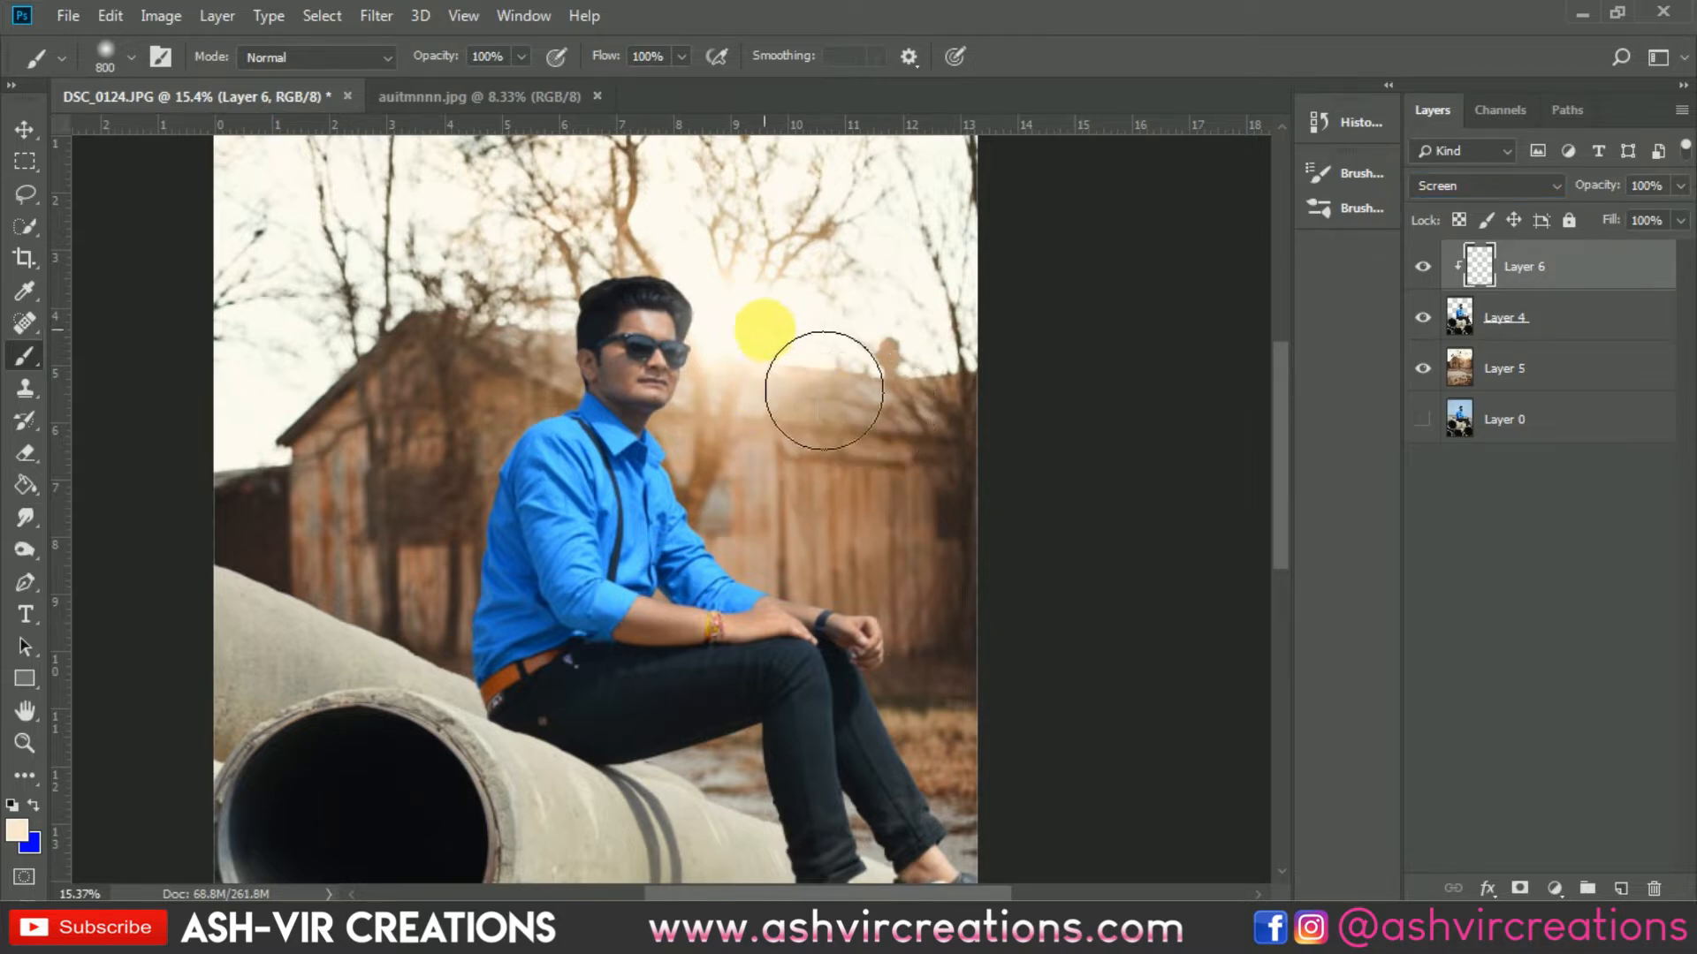
# Paint warm light along the sun-facing edge of the man's face and shirt, reducing the soft brush to 400 px.
pyautogui.hotkey('ctrl', '+')
pyautogui.hotkey('ctrl', '+')
pyautogui.hotkey('ctrl', '+')
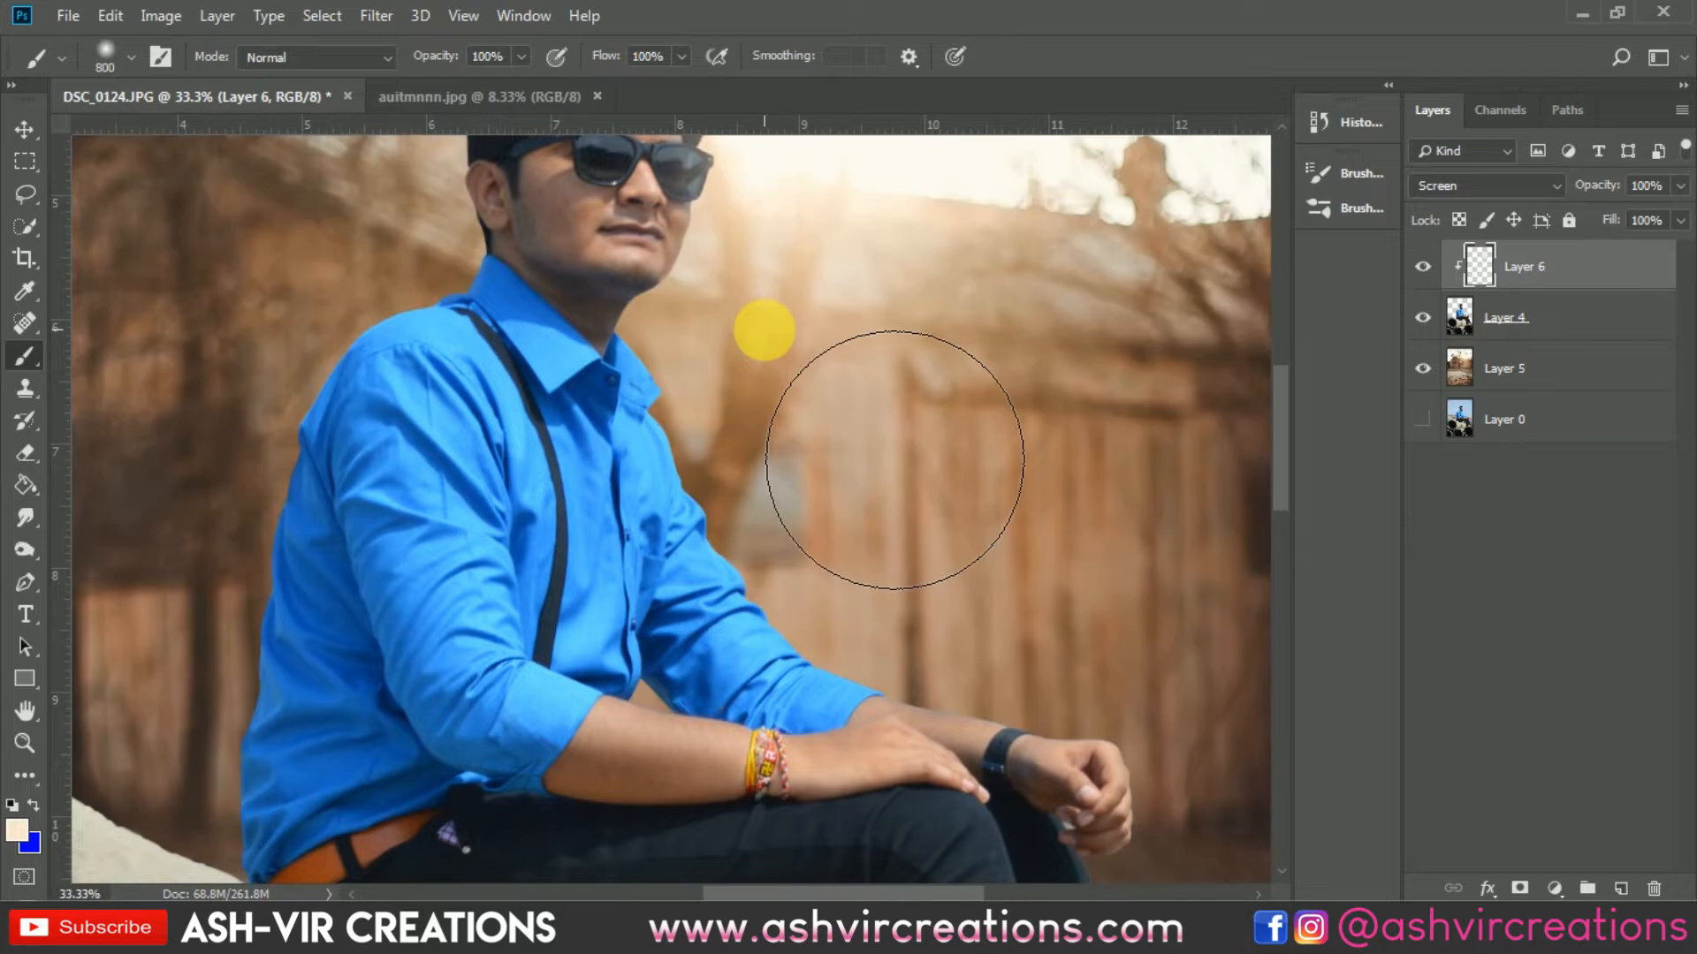
pyautogui.moveTo(777, 326); pyautogui.dragTo(777, 451)
pyautogui.press('[')
pyautogui.press('[')
pyautogui.press('[')
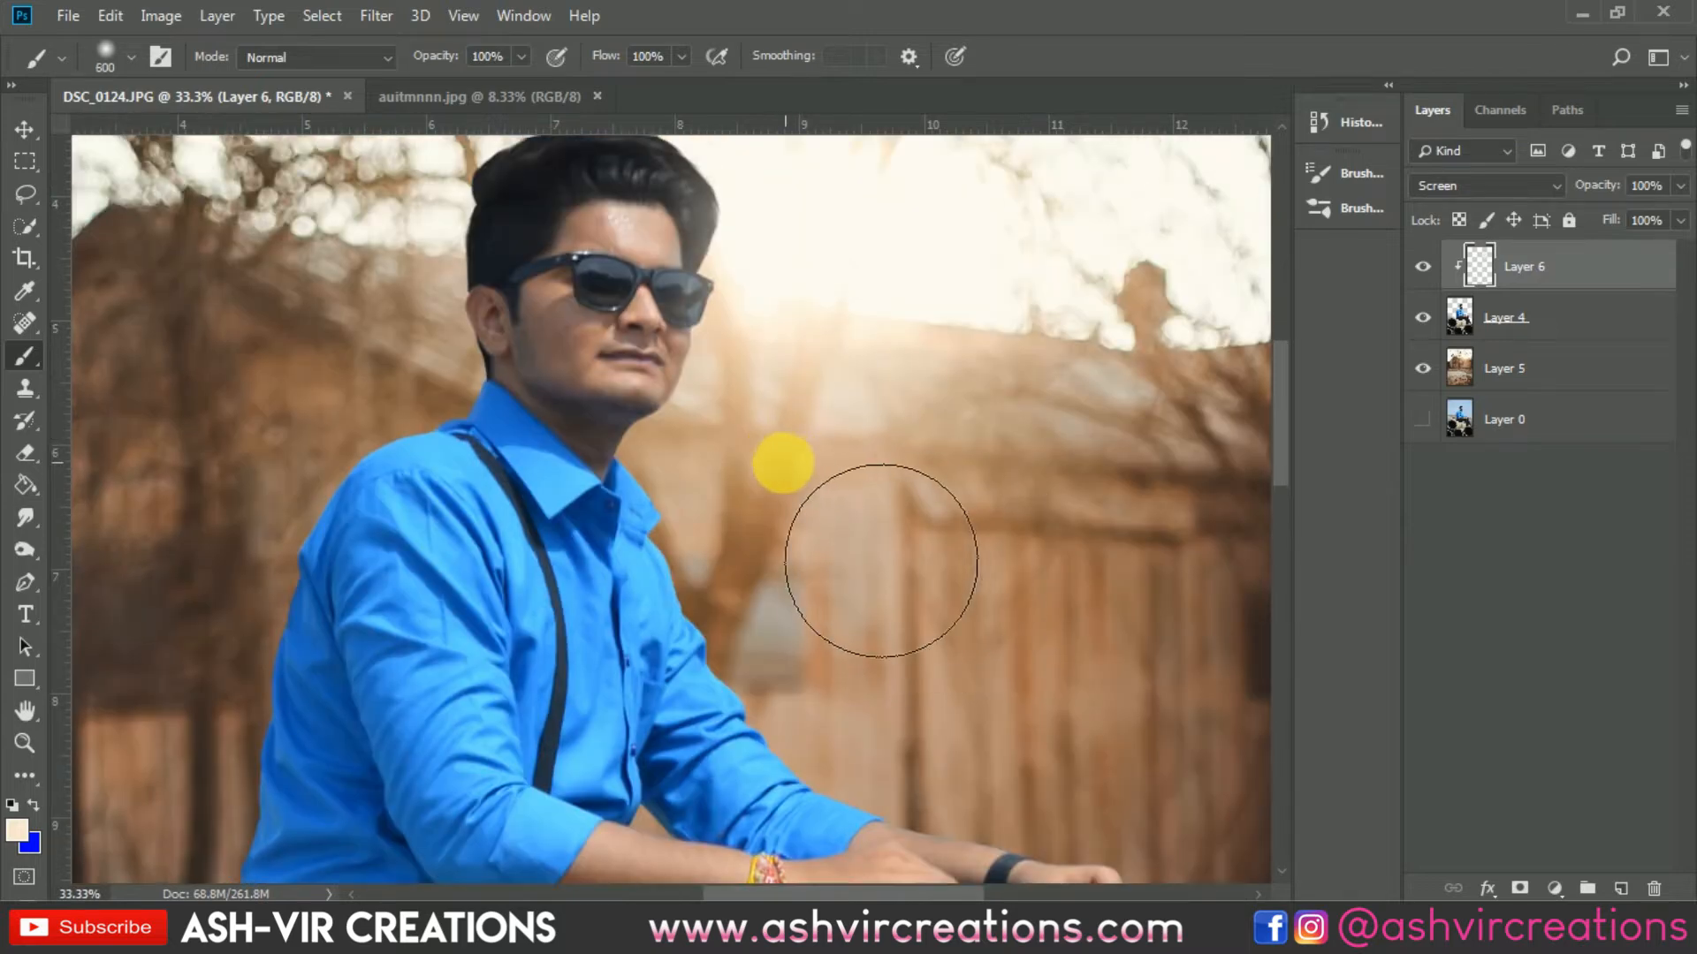
pyautogui.press('[')
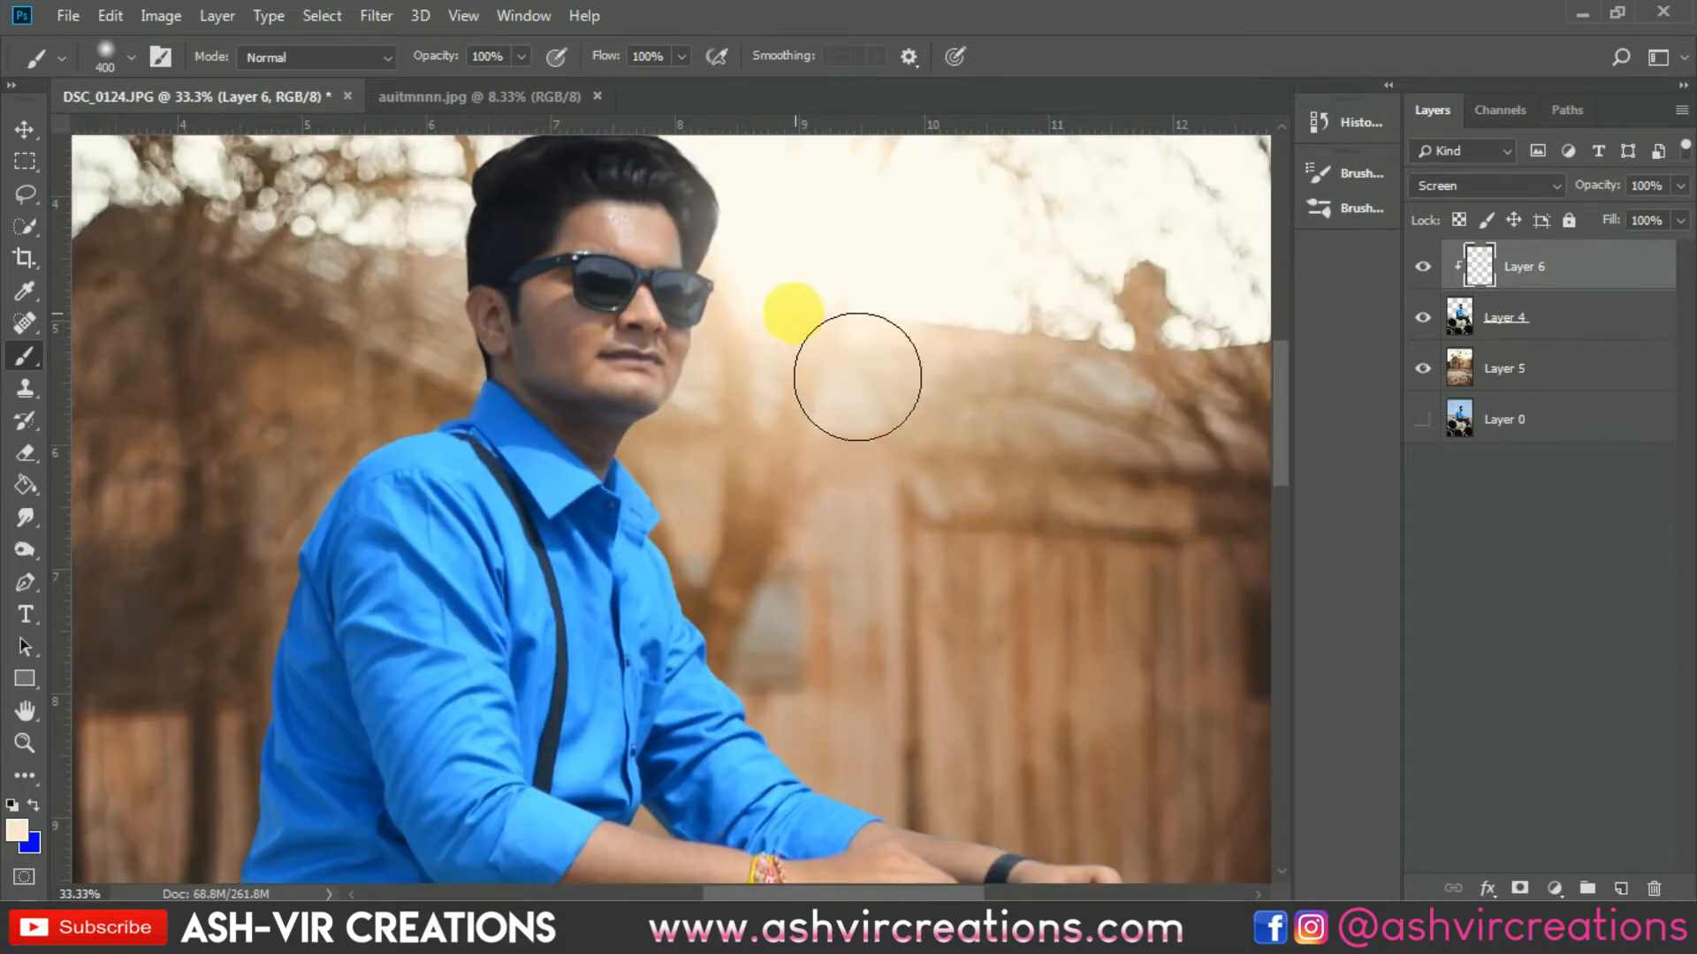
pyautogui.press('[')
pyautogui.press('[')
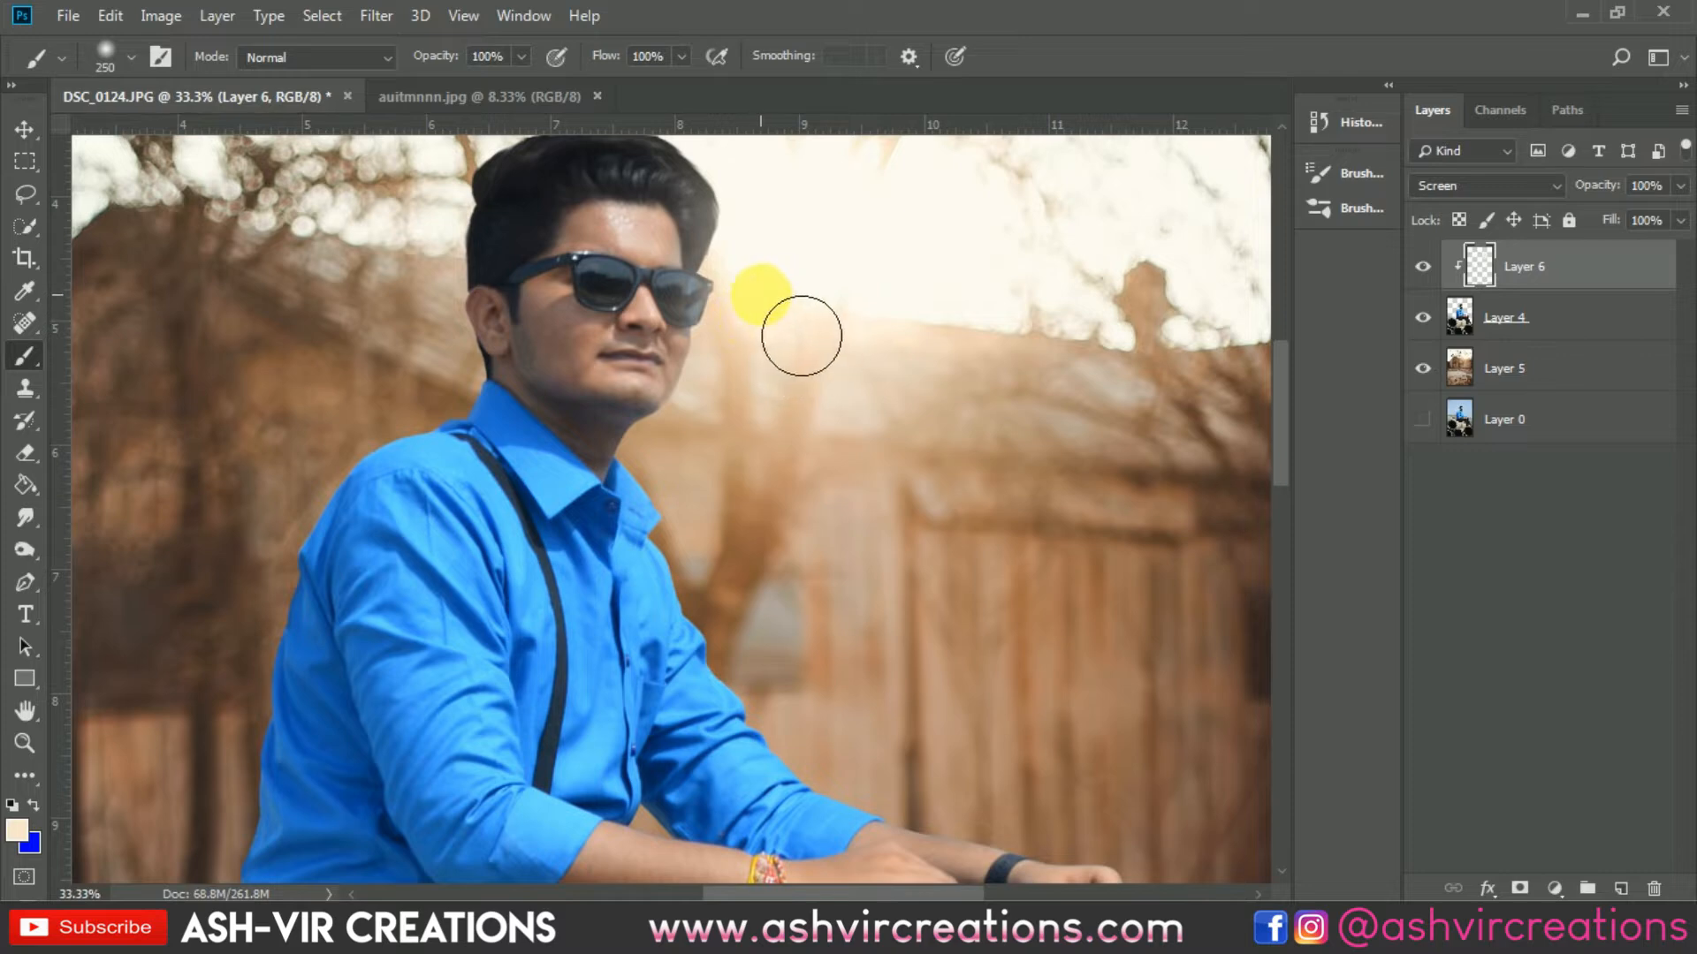
pyautogui.press(']')
pyautogui.press(']')
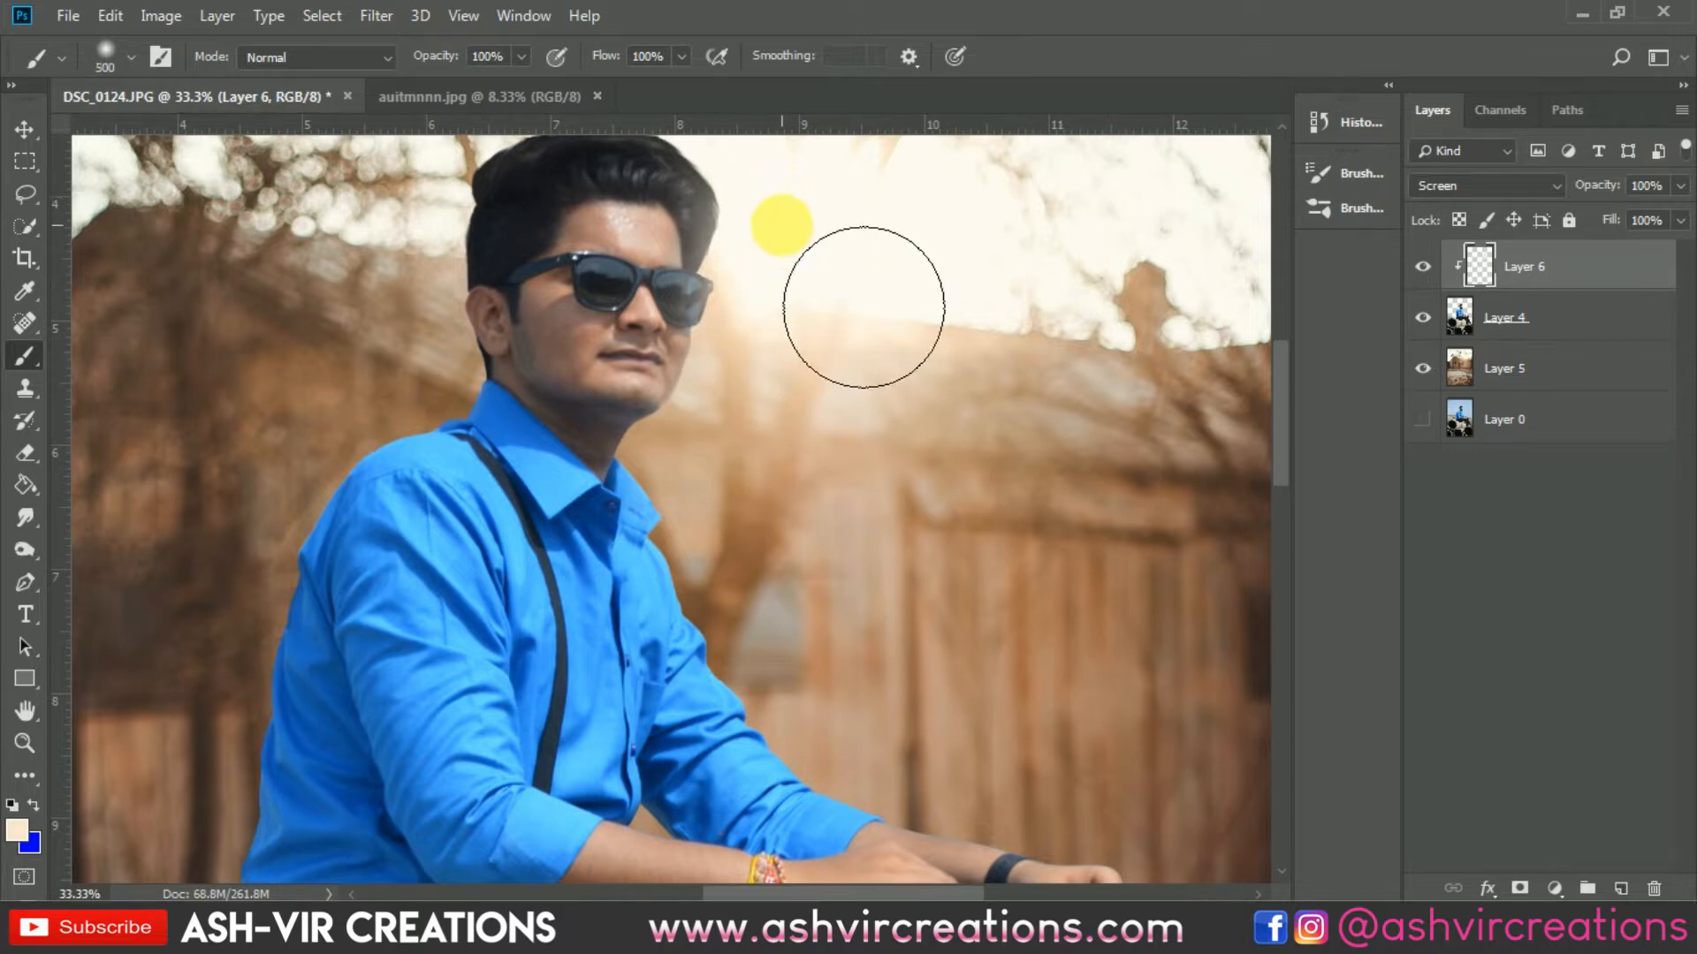
pyautogui.click(783, 226)
pyautogui.press('[')
pyautogui.moveTo(852, 375); pyautogui.dragTo(856, 424)
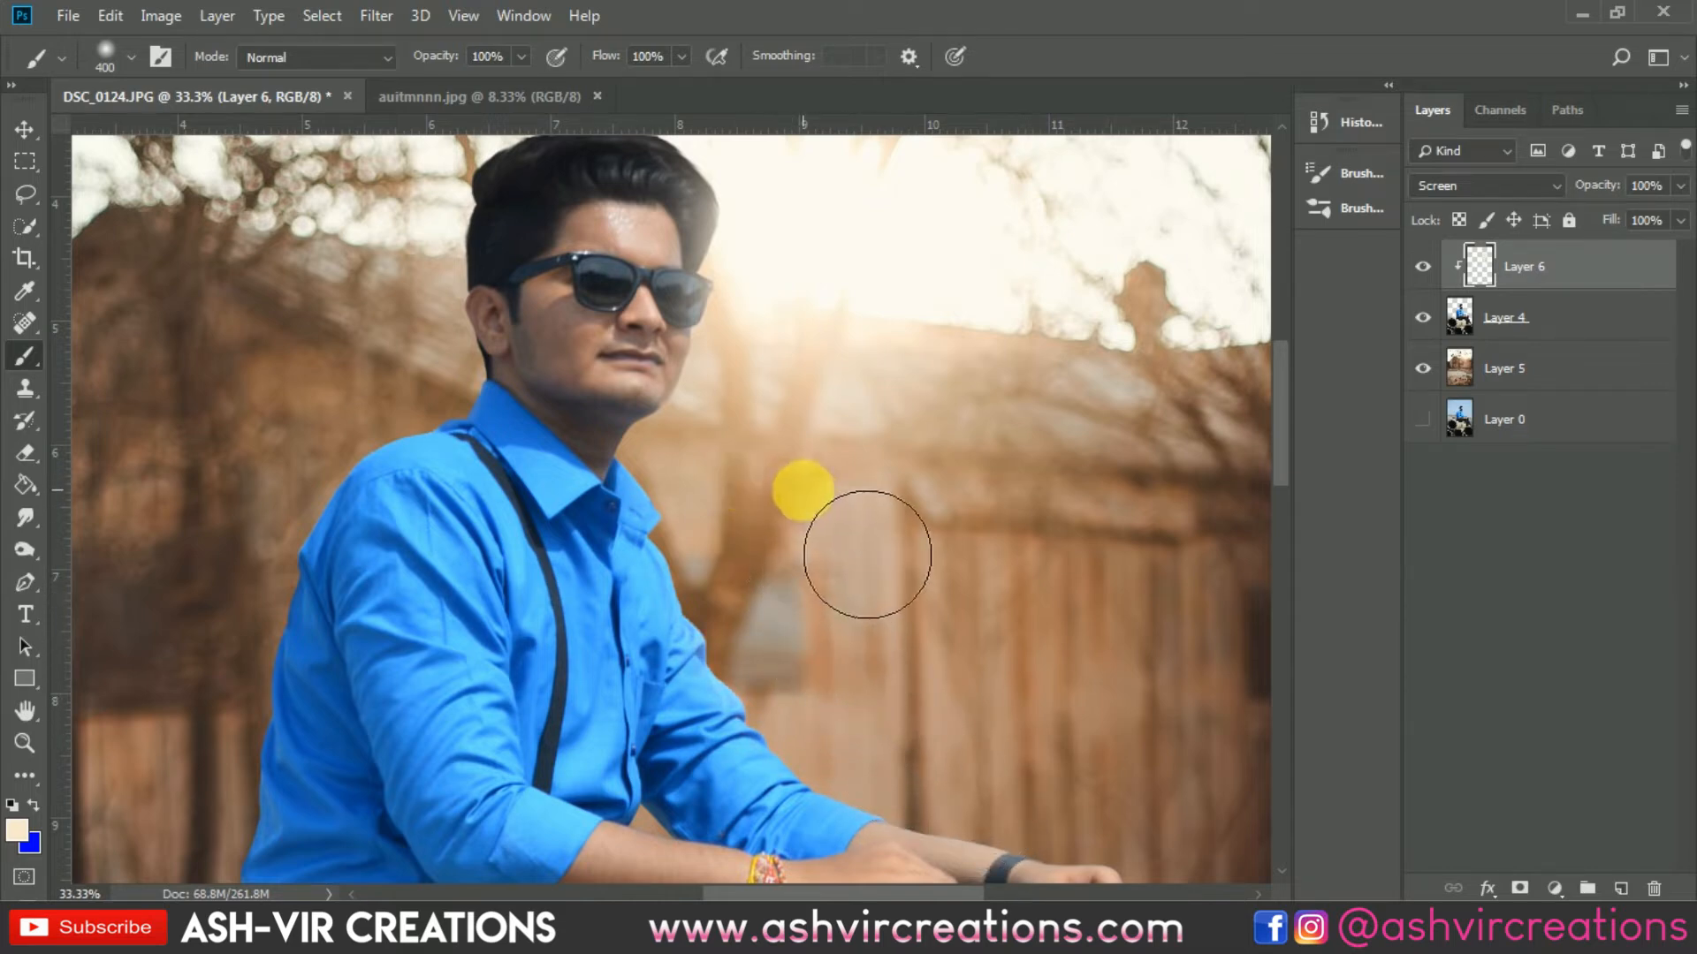
# Inspect the composite up close and as a whole, comparing it with the painted glow layer hidden and shown.
pyautogui.hotkey('ctrl', '0')
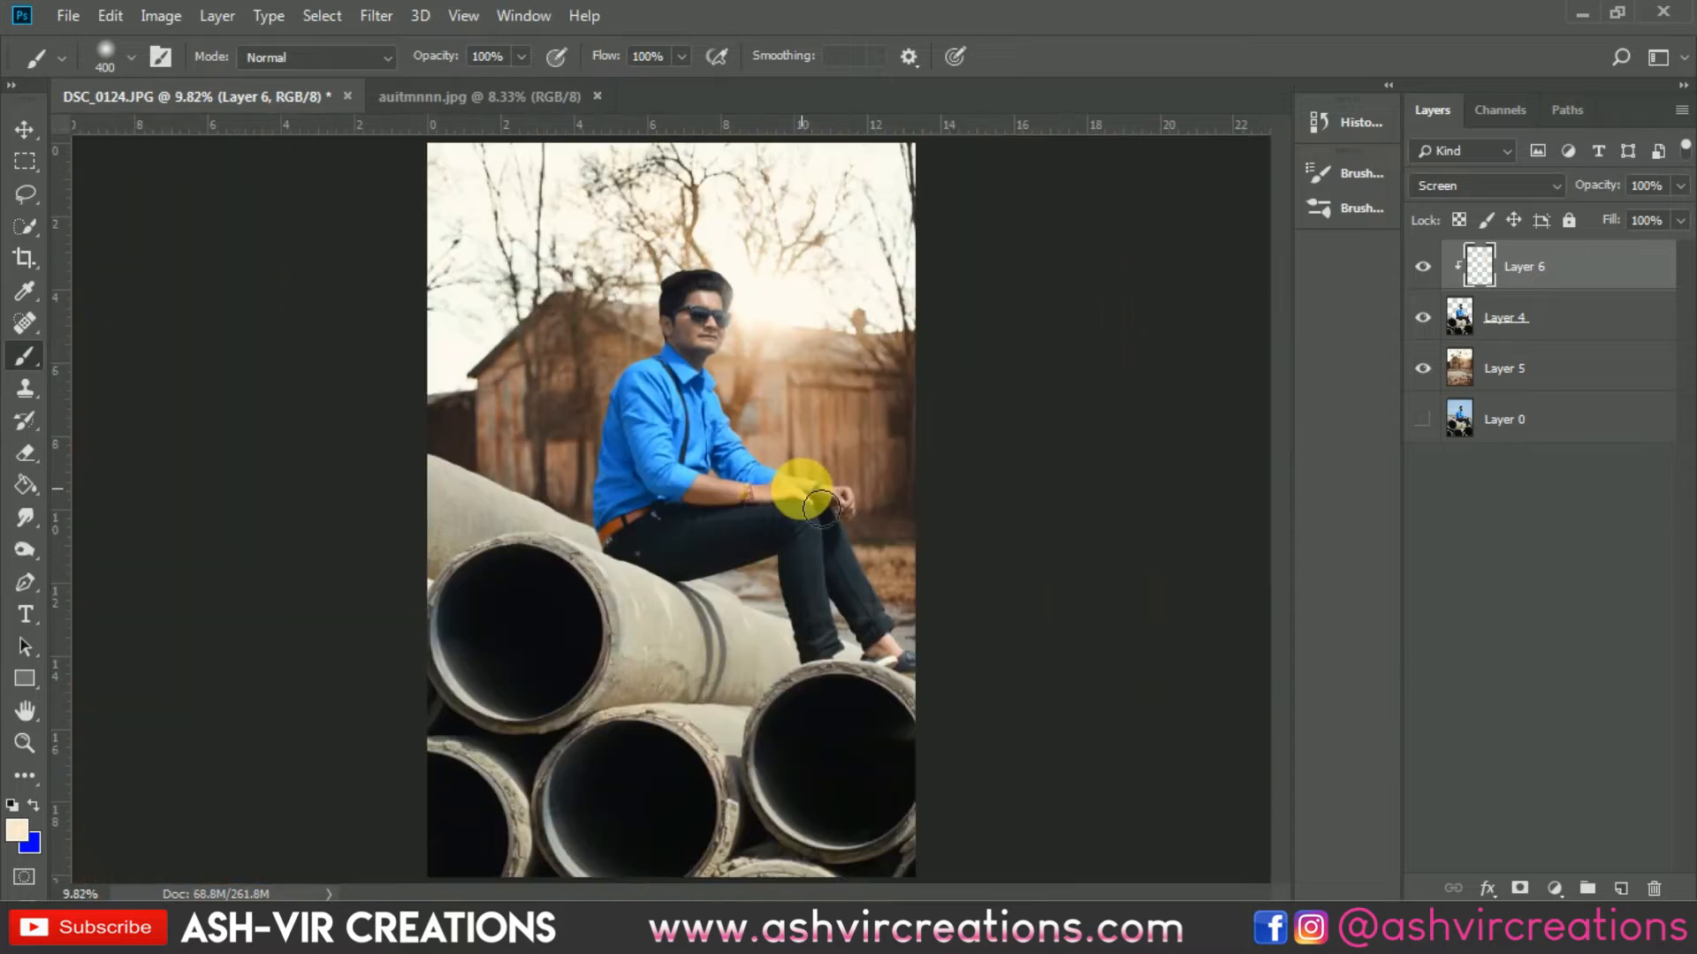
pyautogui.hotkey('ctrl', '+')
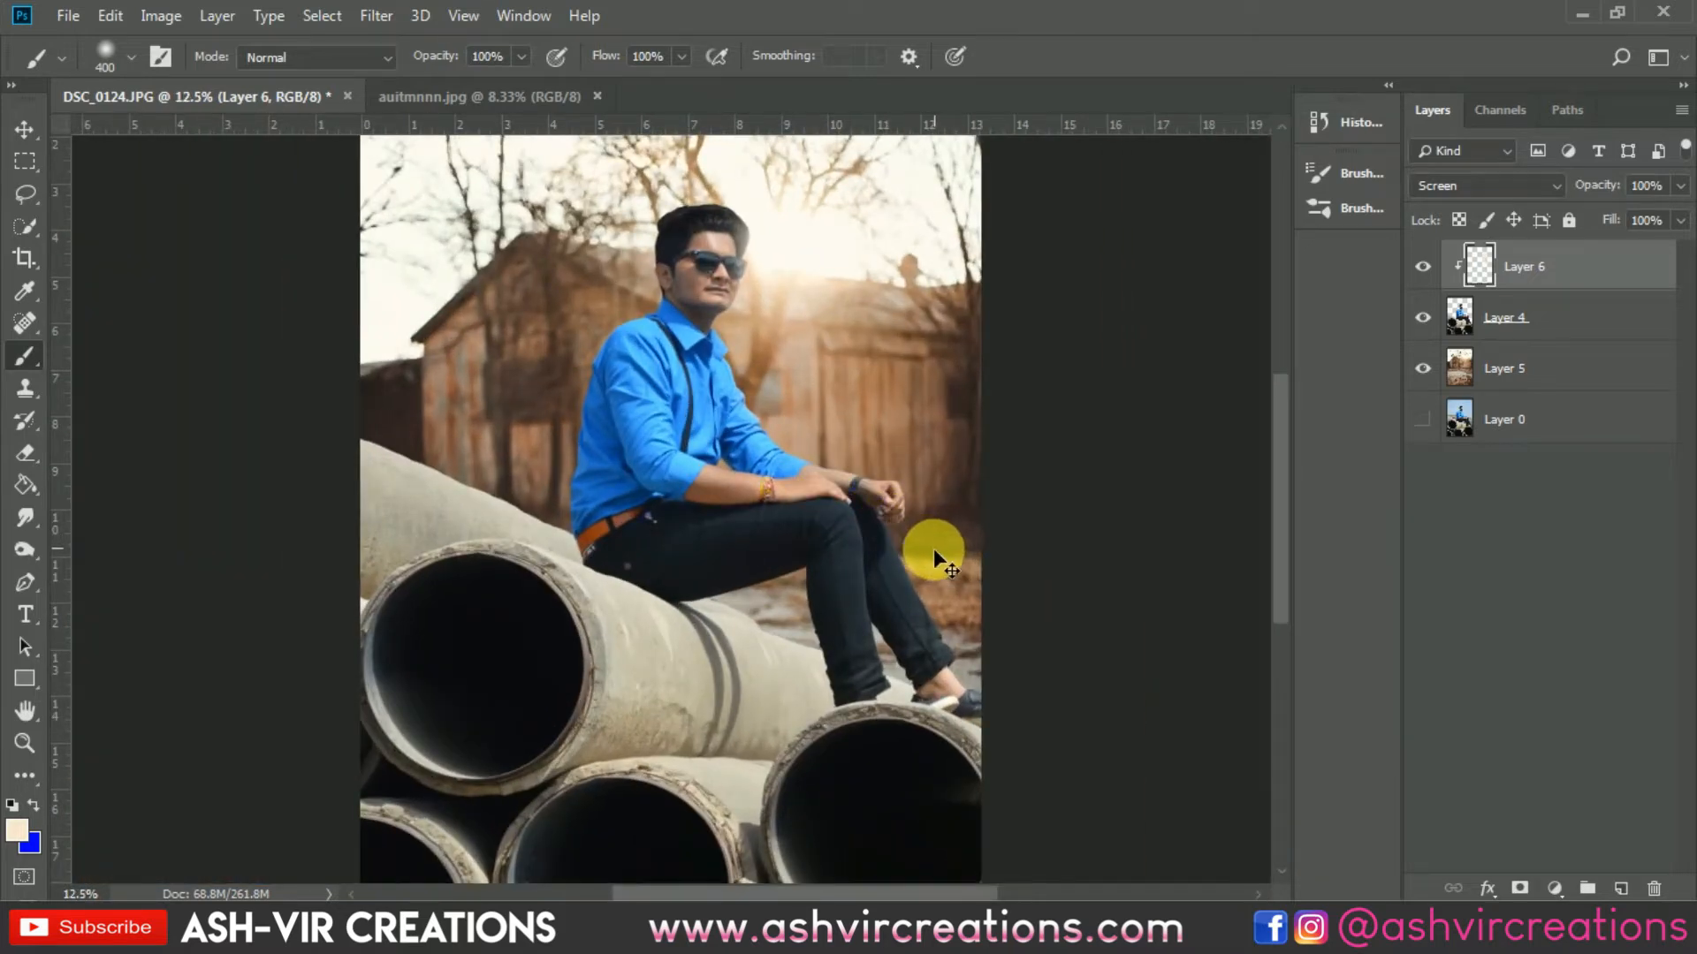
pyautogui.hotkey('ctrl', '+')
pyautogui.hotkey('ctrl', '+')
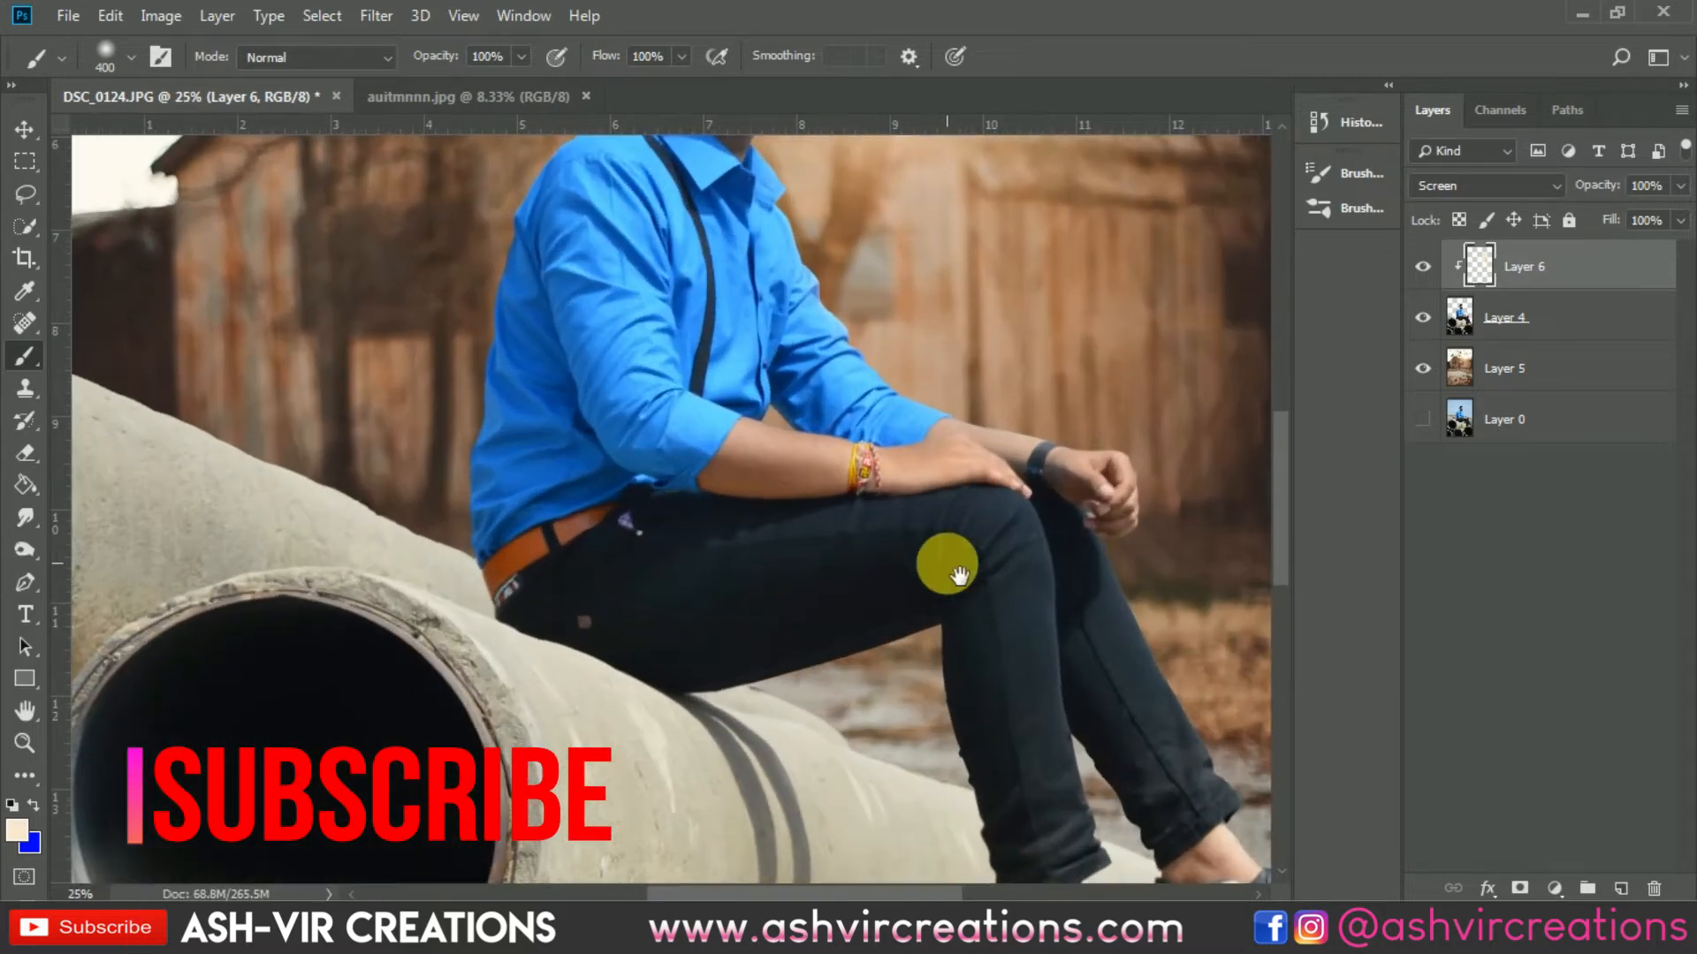
pyautogui.hotkey('ctrl', '0')
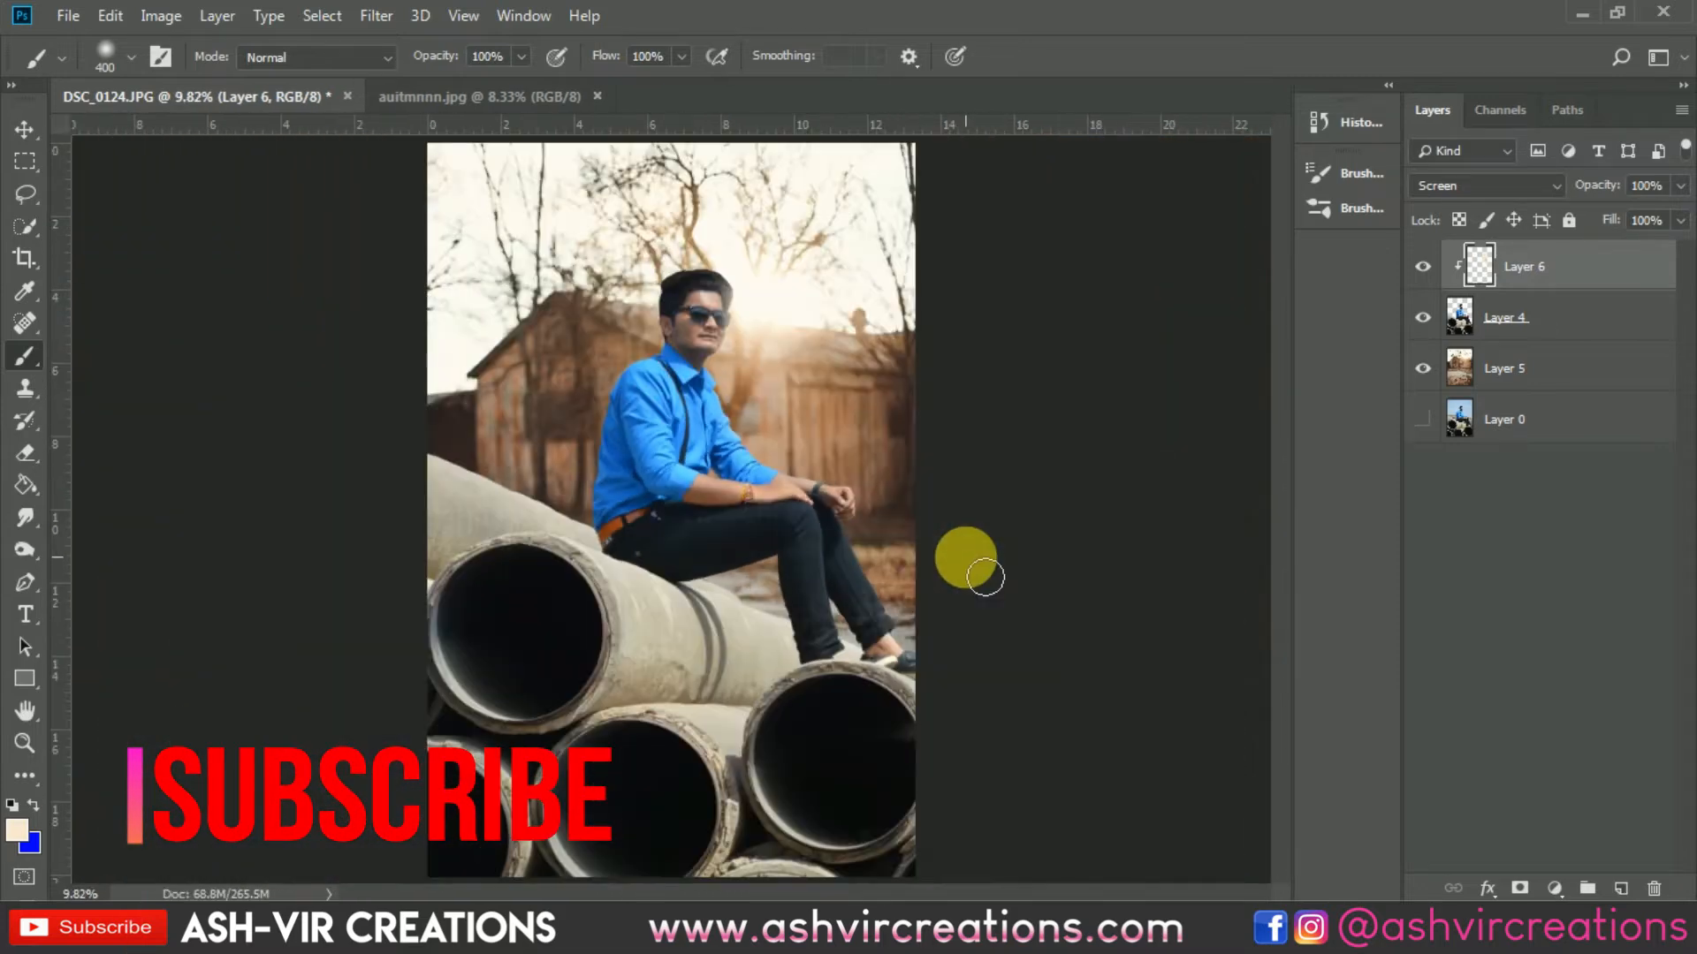
pyautogui.press('v')
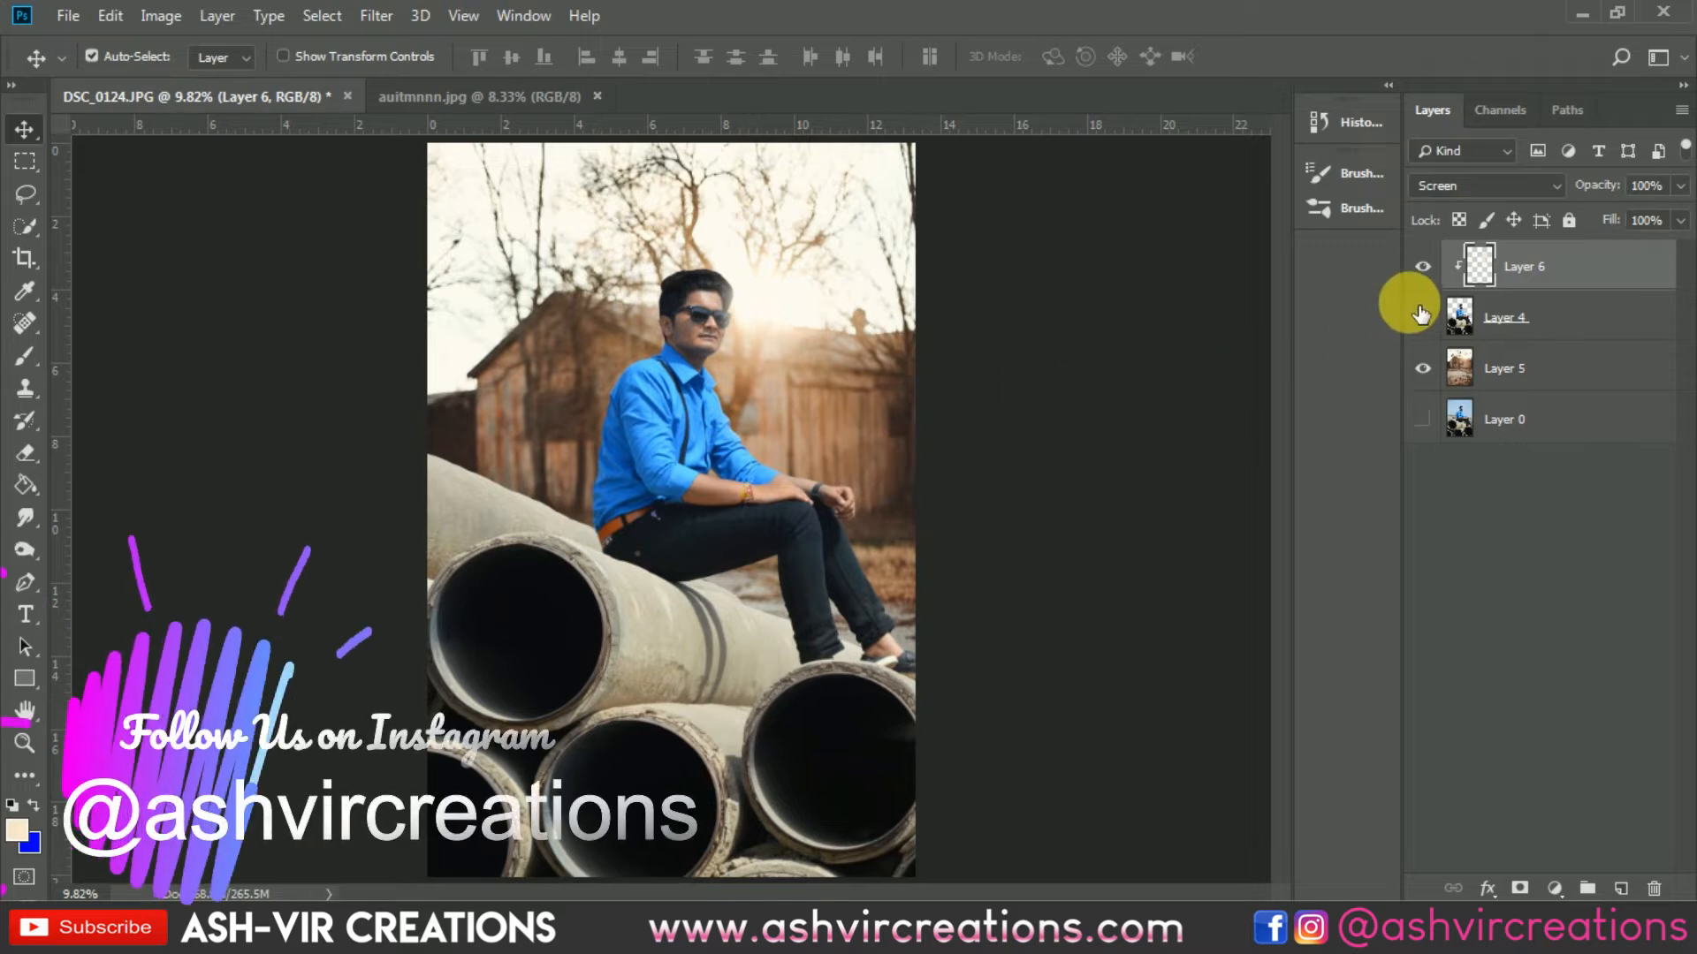
pyautogui.click(1422, 267)
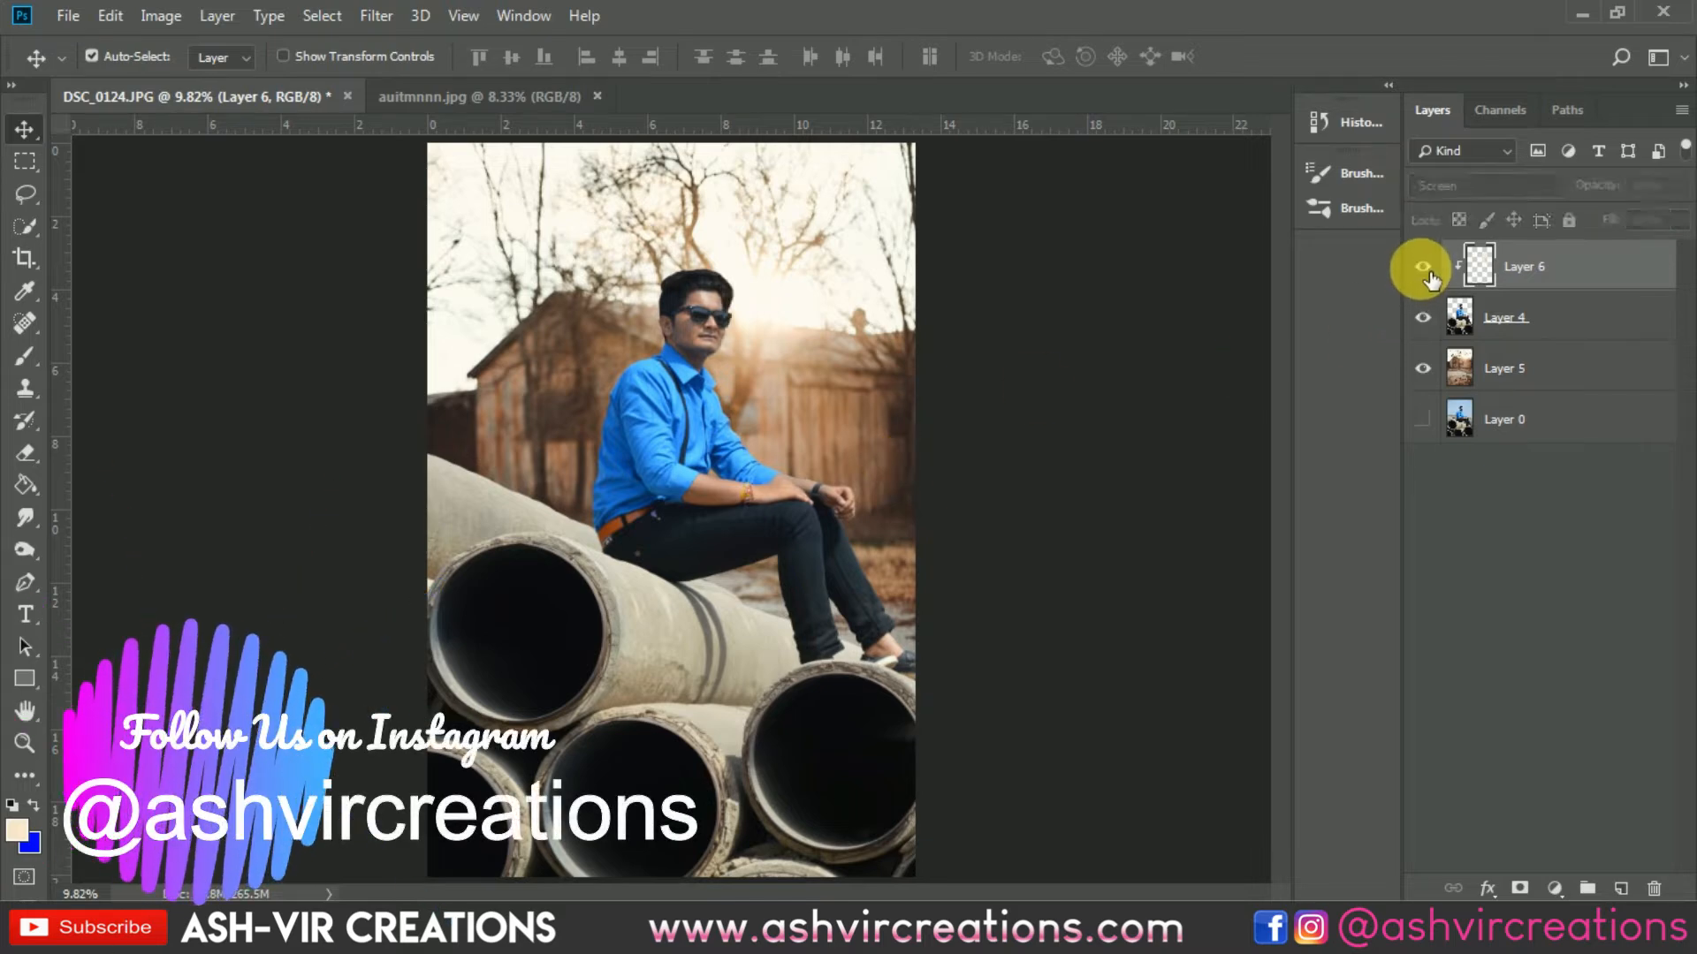
pyautogui.click(1424, 269)
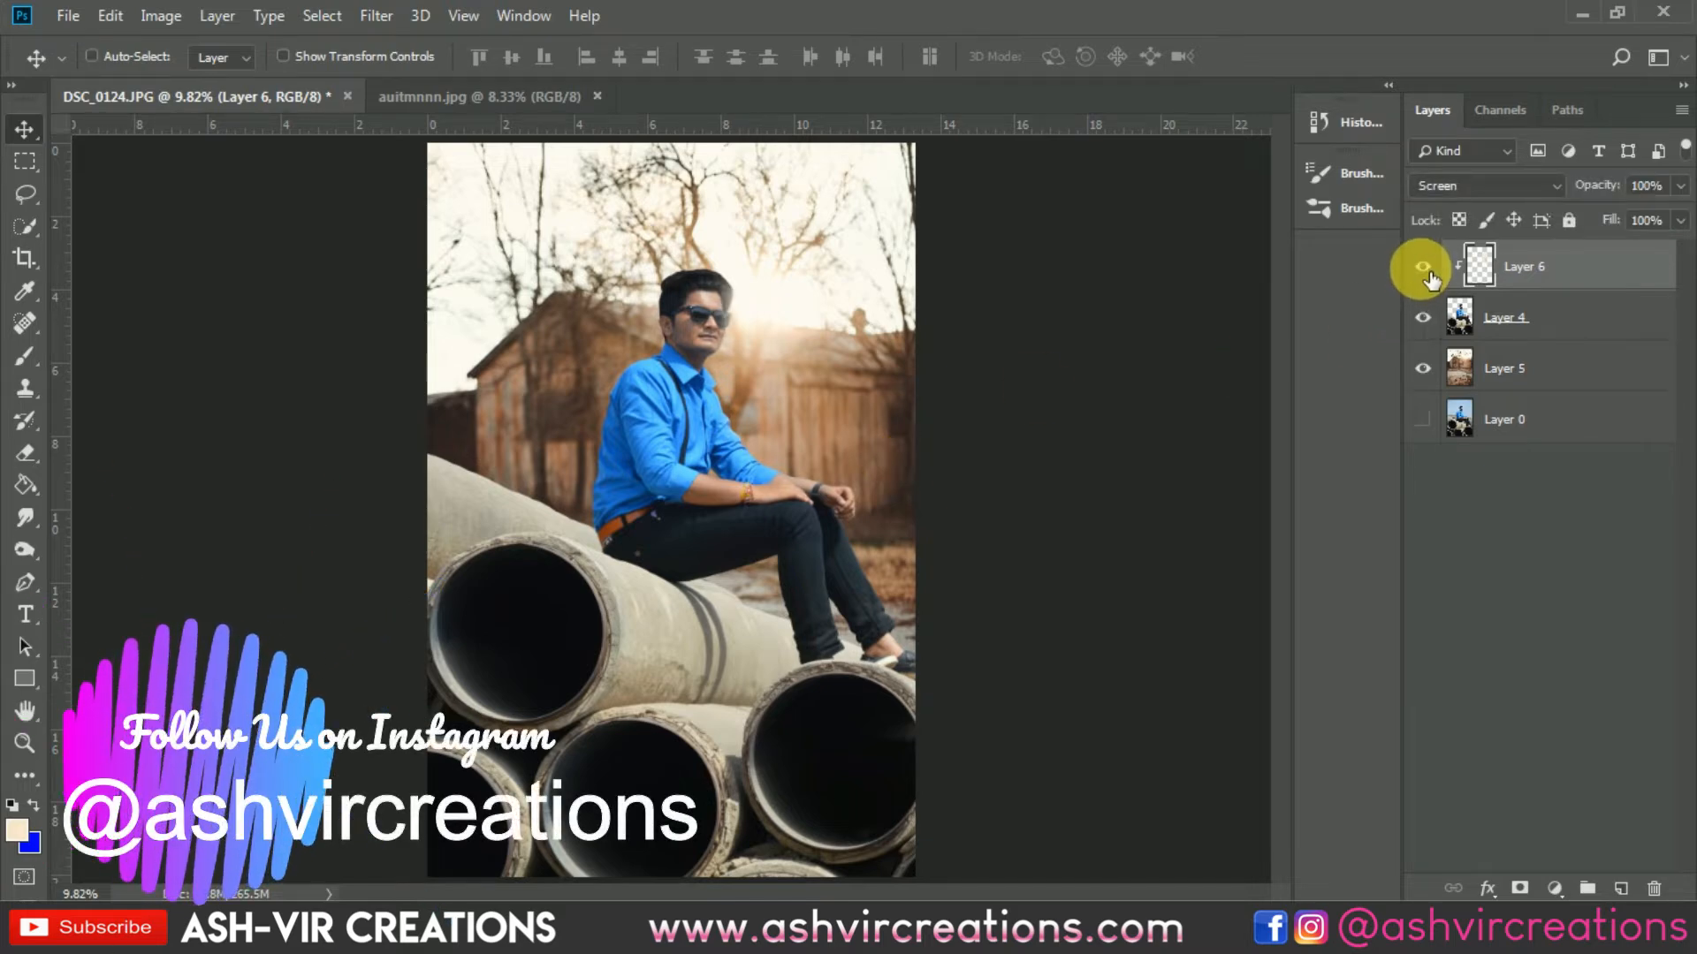
pyautogui.hotkey('ctrl', '-')
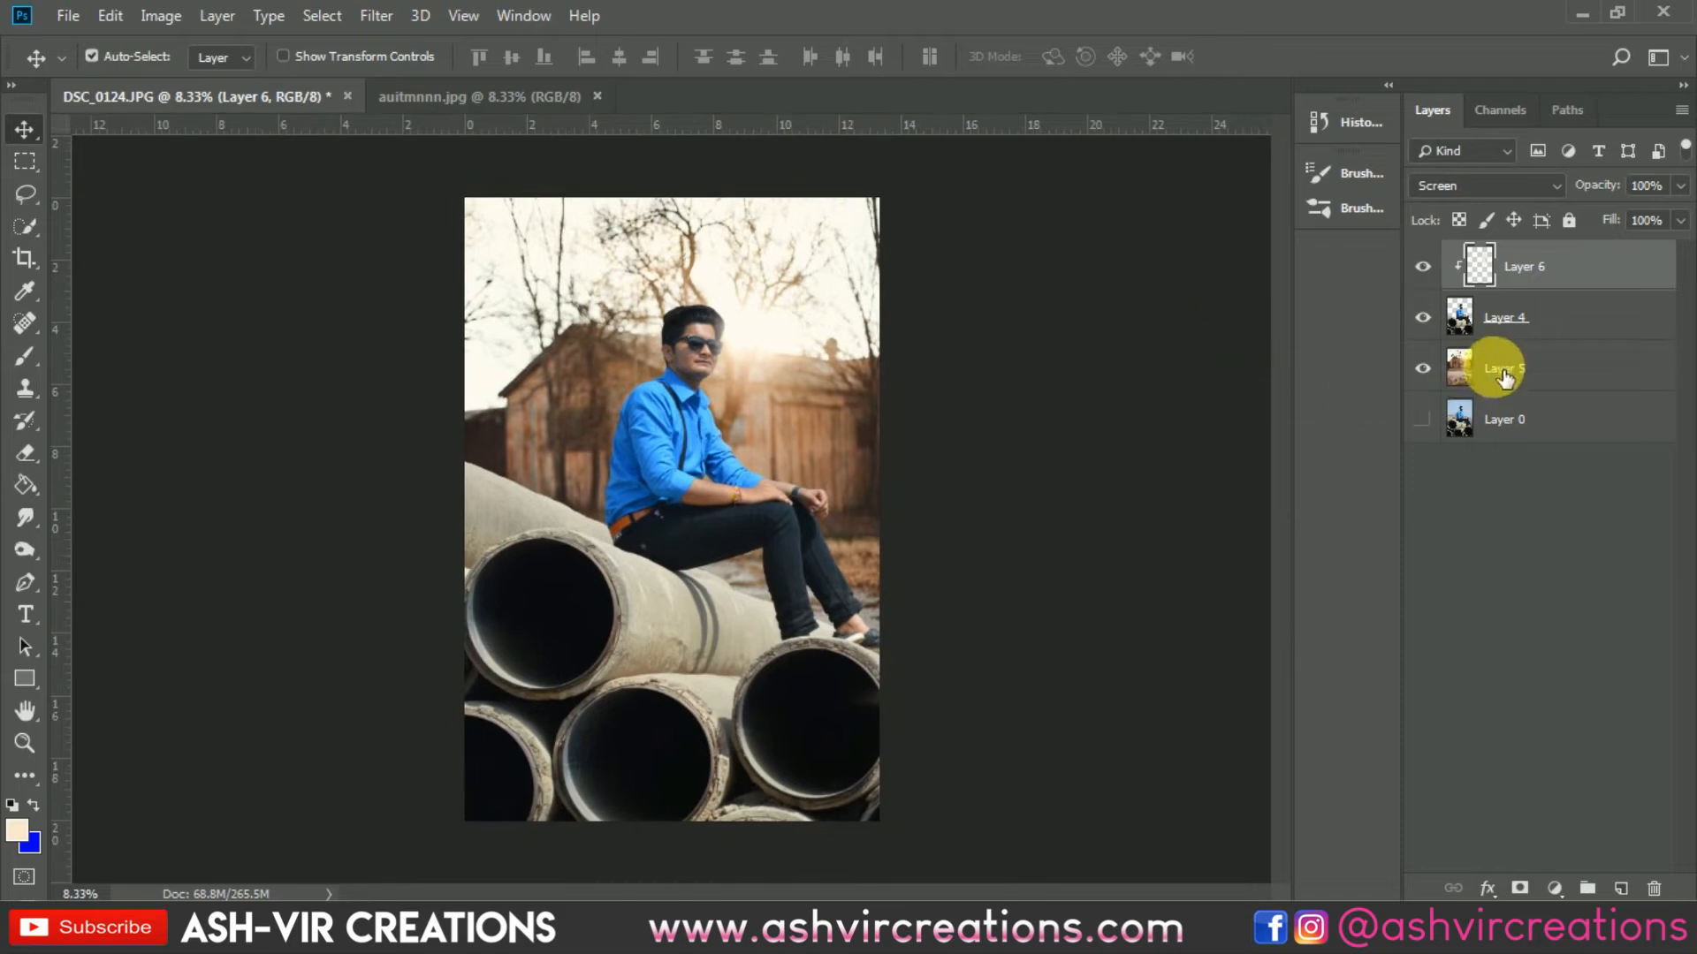
# Darken the shadows of the man's cutout layer with Levels, setting the black input level to 2.
pyautogui.keyDown('ctrl'); pyautogui.click(1542, 324); pyautogui.keyUp('ctrl')
pyautogui.rightClick(1540, 322)
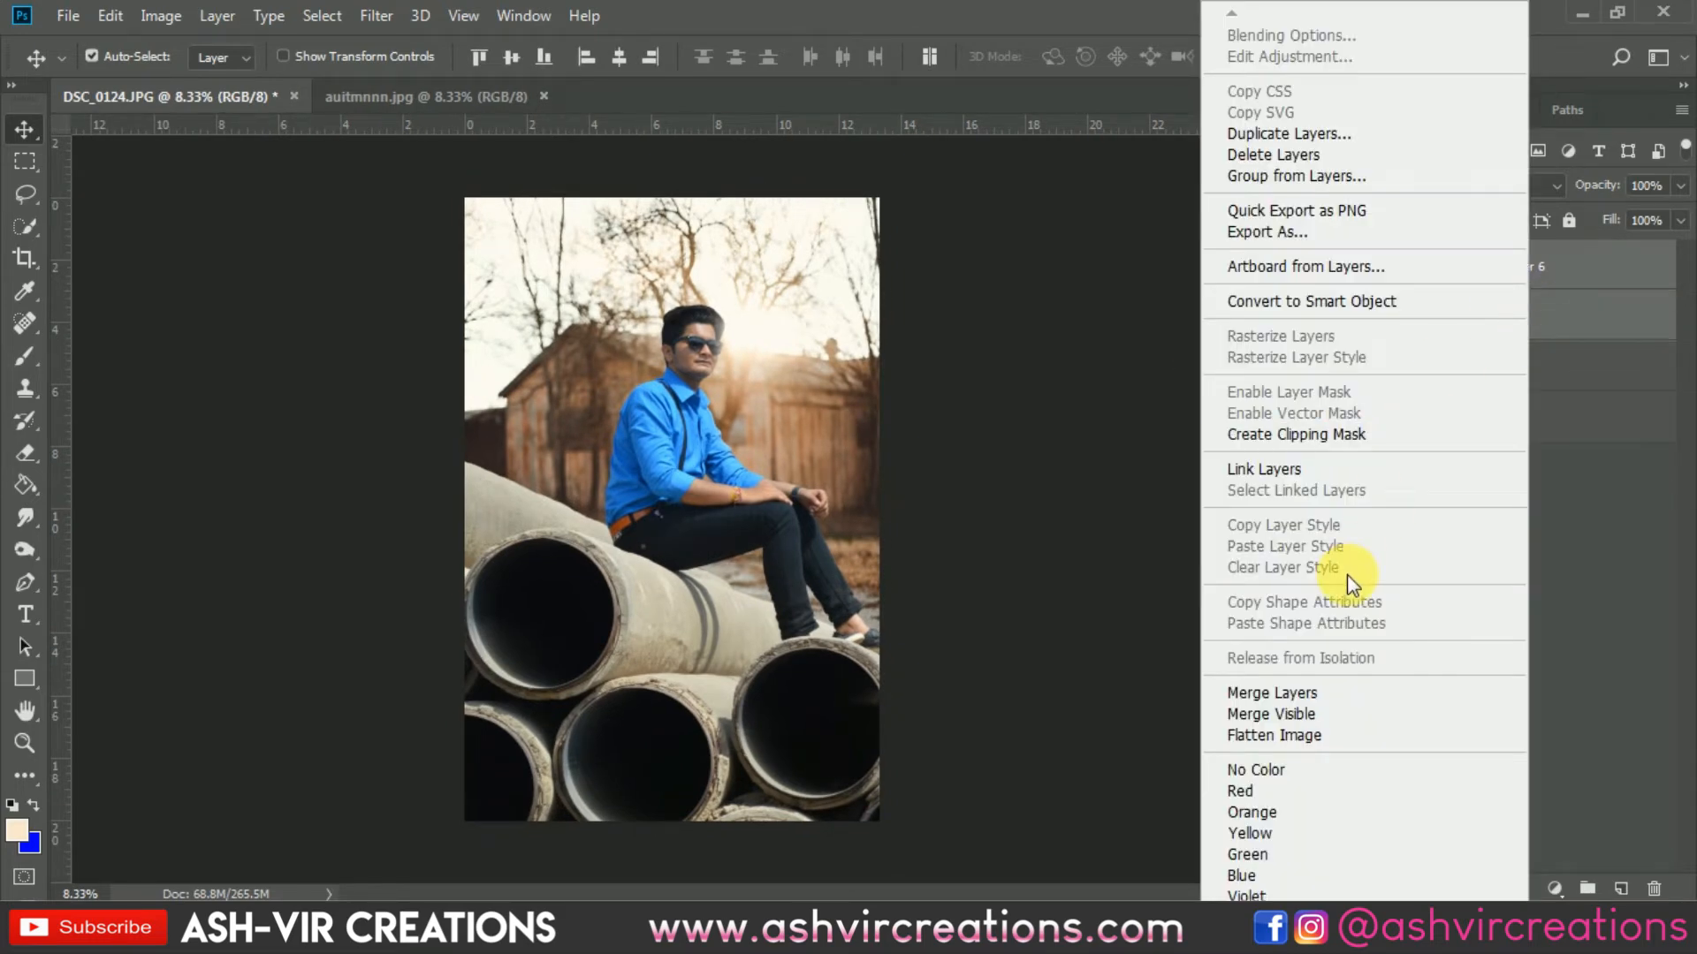
pyautogui.click(1586, 316)
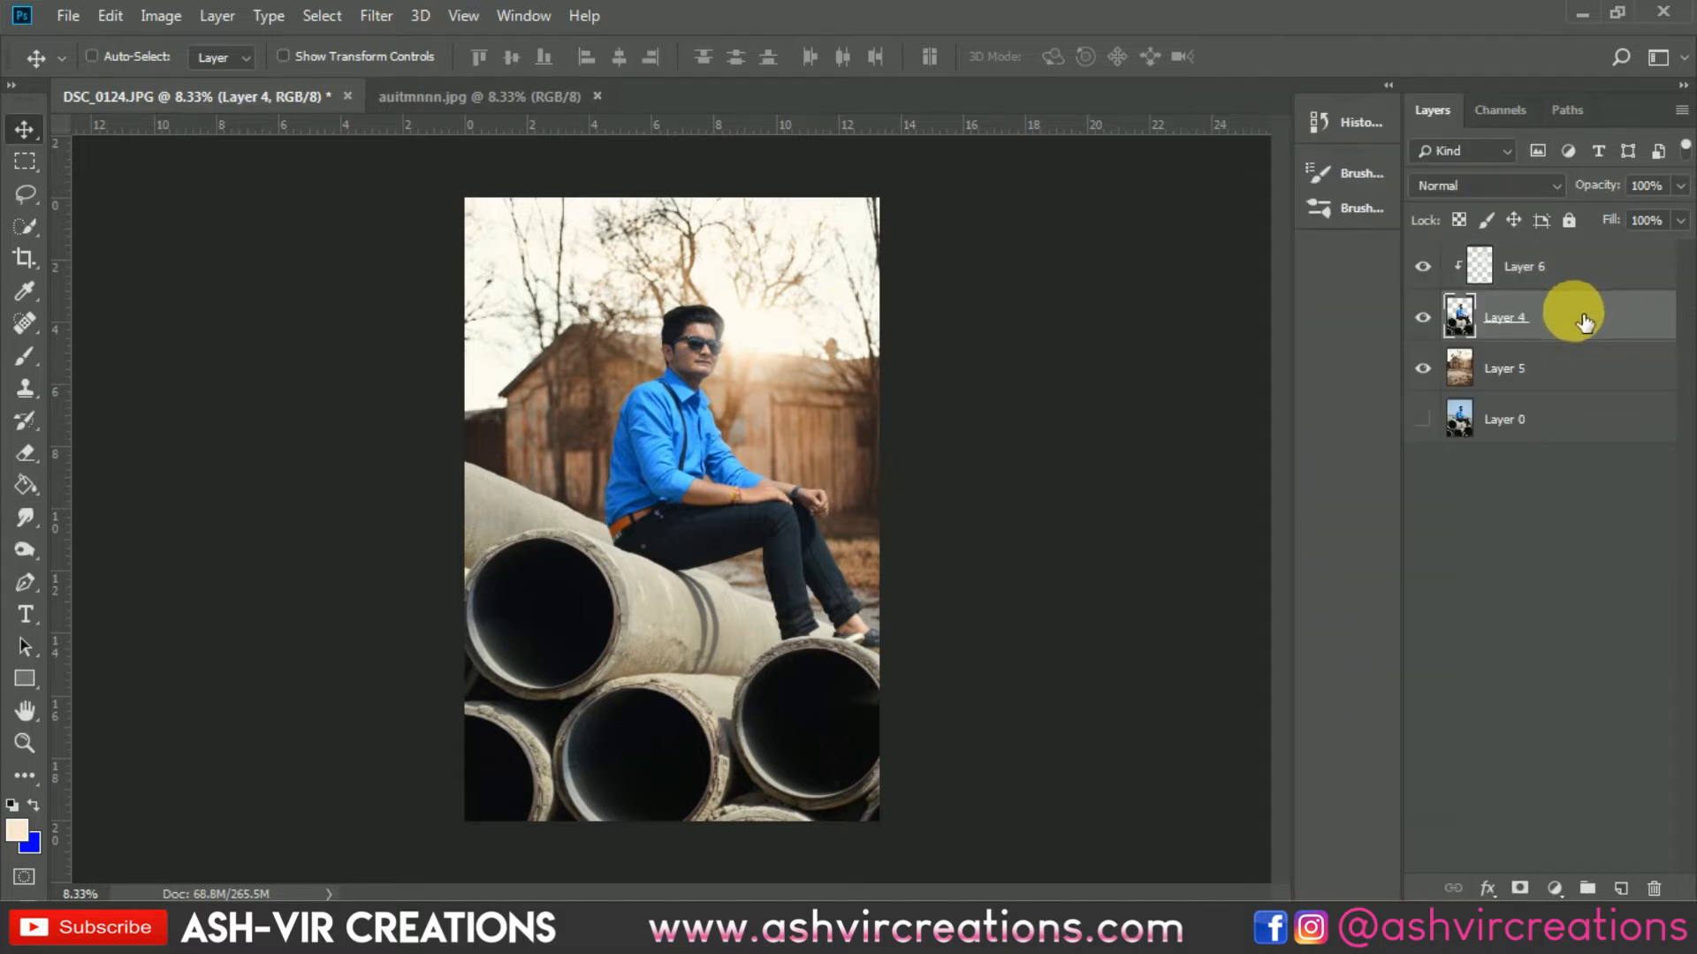
pyautogui.hotkey('ctrl', 'l')
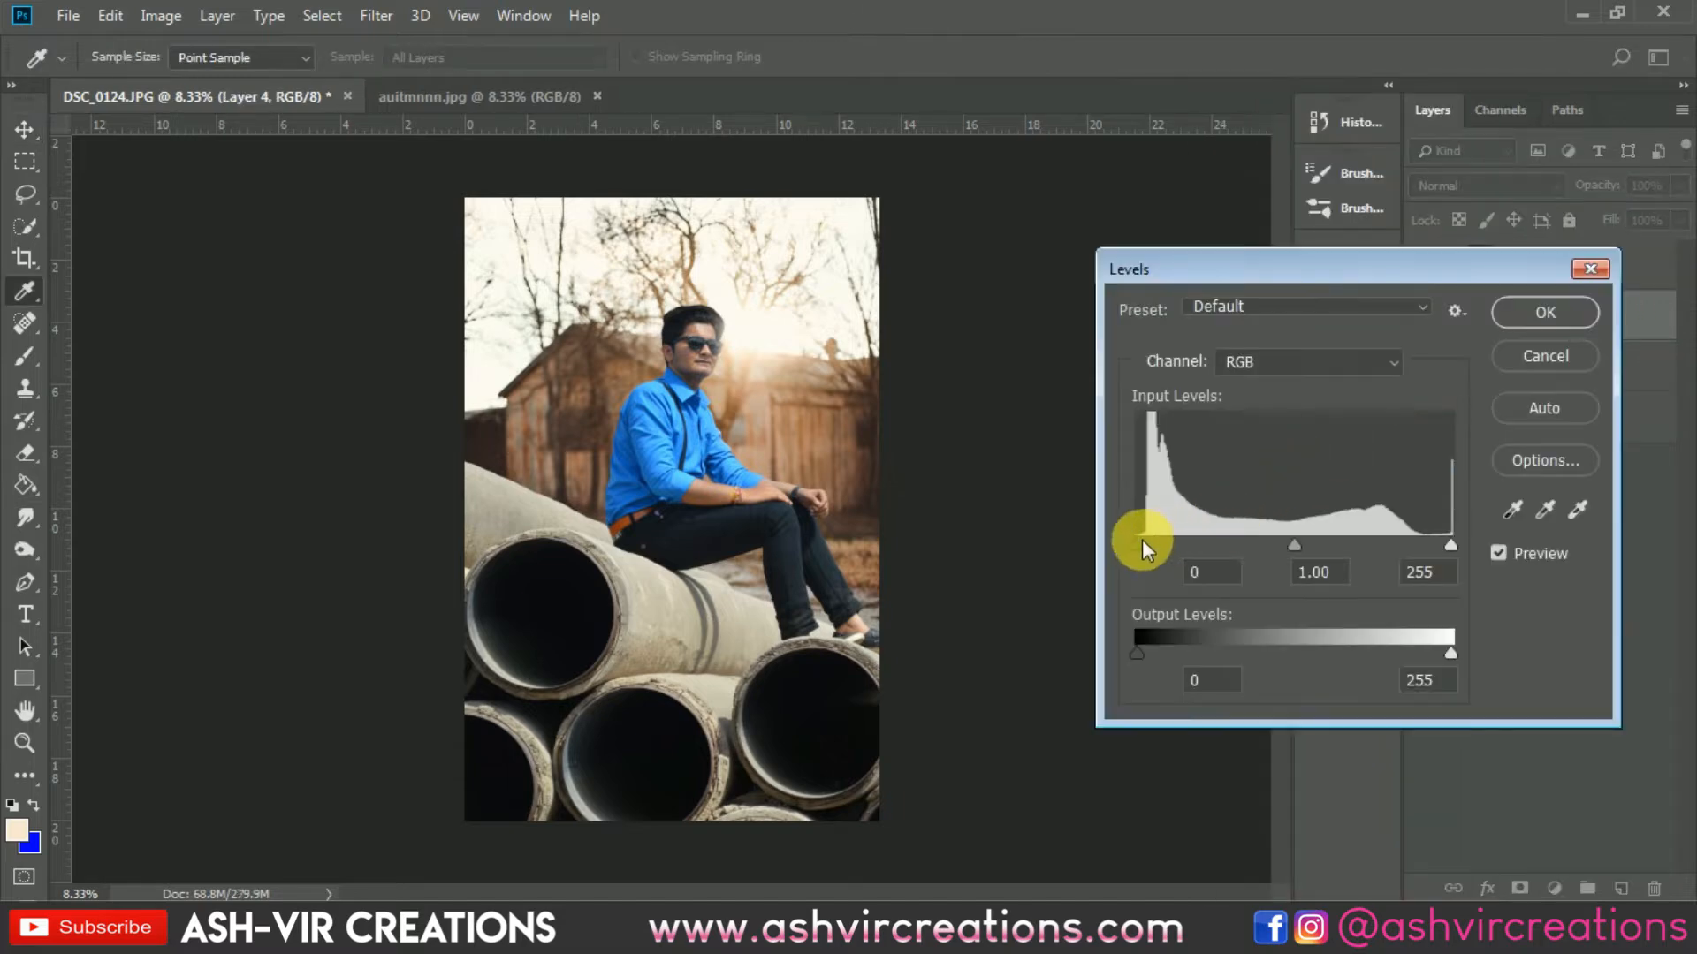
pyautogui.moveTo(1137, 542); pyautogui.dragTo(1139, 536)
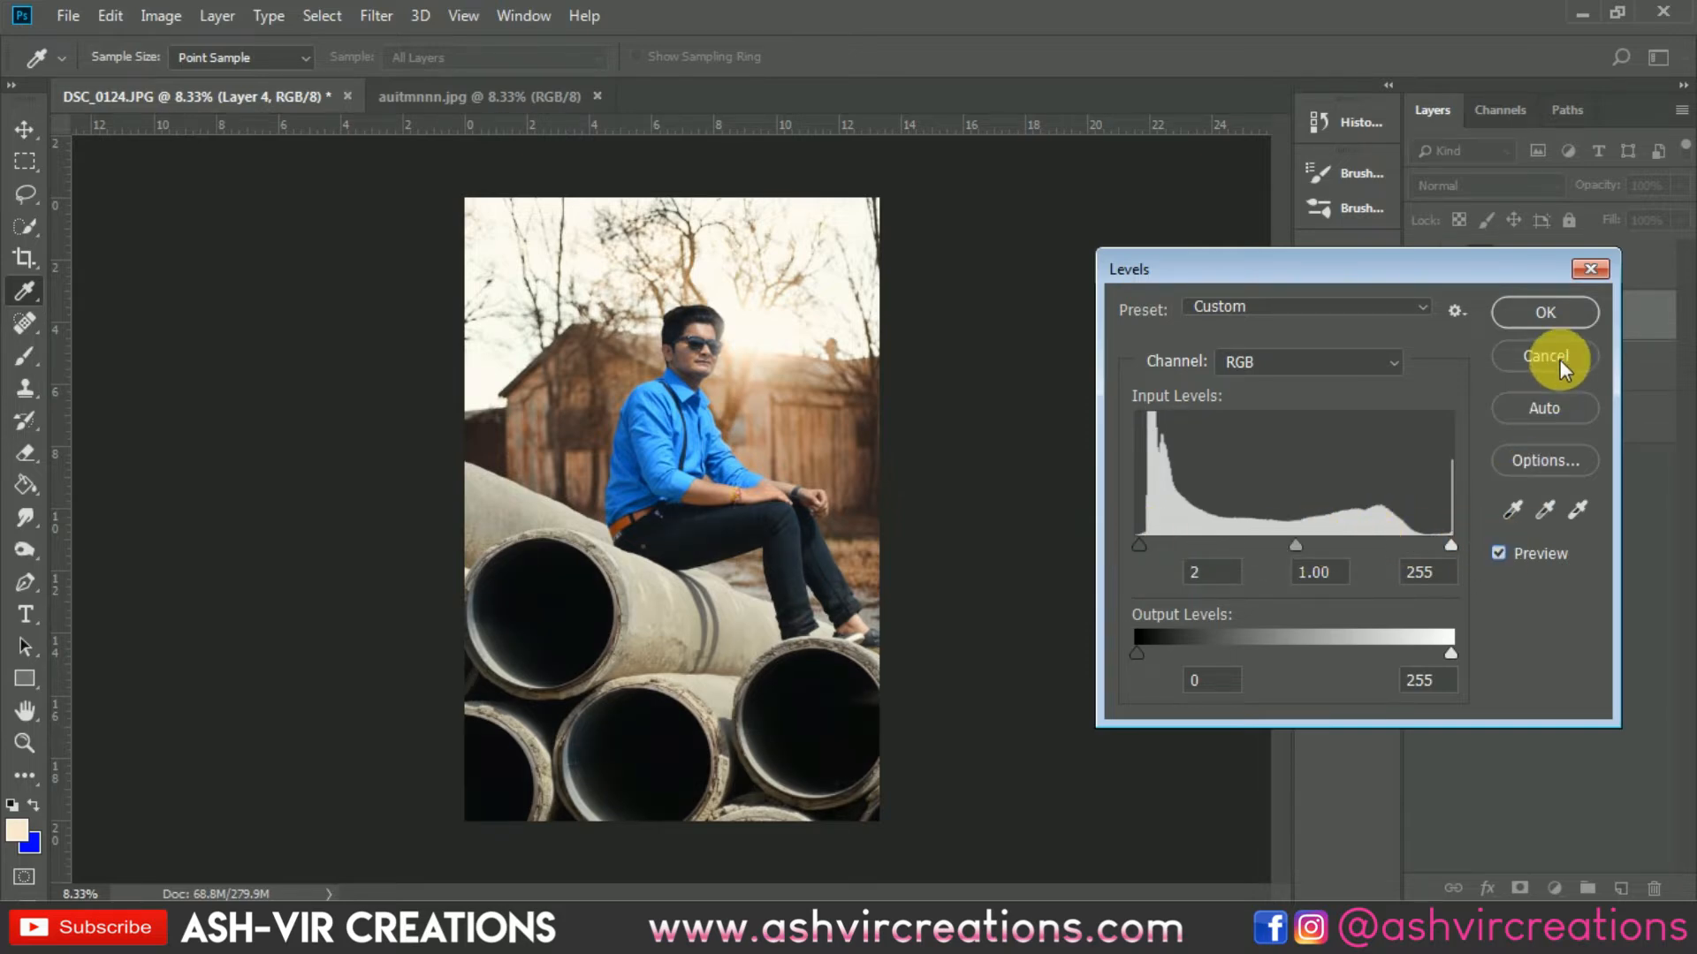
pyautogui.click(1548, 312)
# Merge the clipped glow layer with the man's cutout layer.
pyautogui.click(1548, 265)
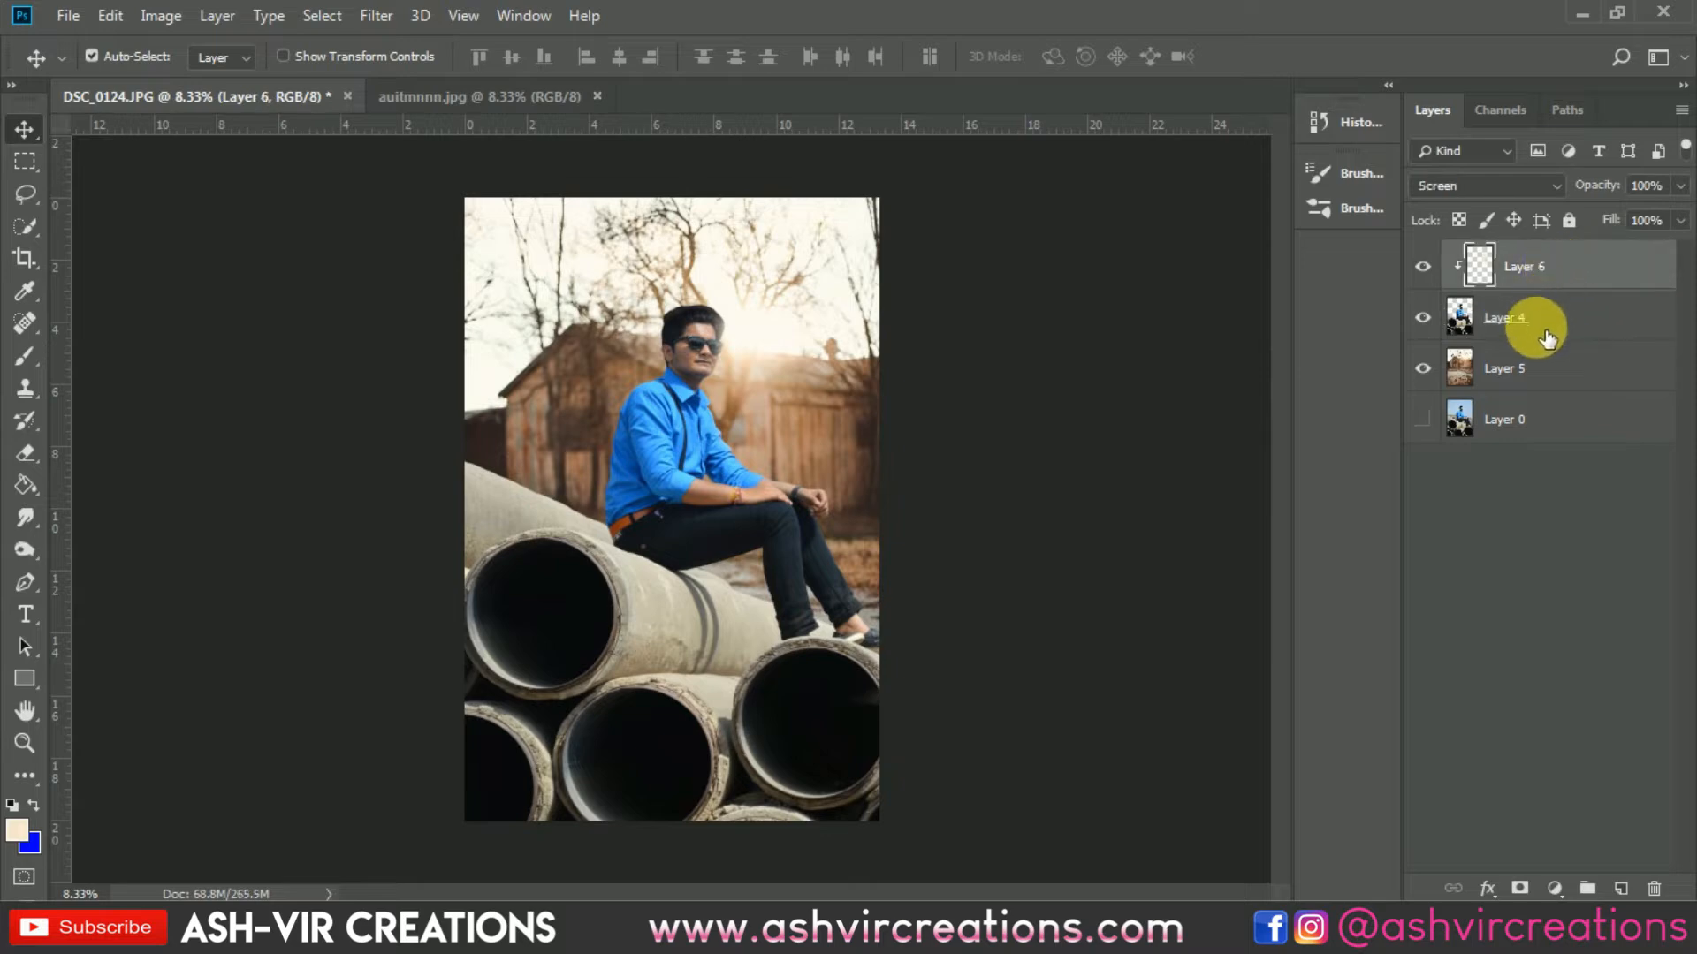
pyautogui.keyDown('ctrl'); pyautogui.click(1540, 338); pyautogui.keyUp('ctrl')
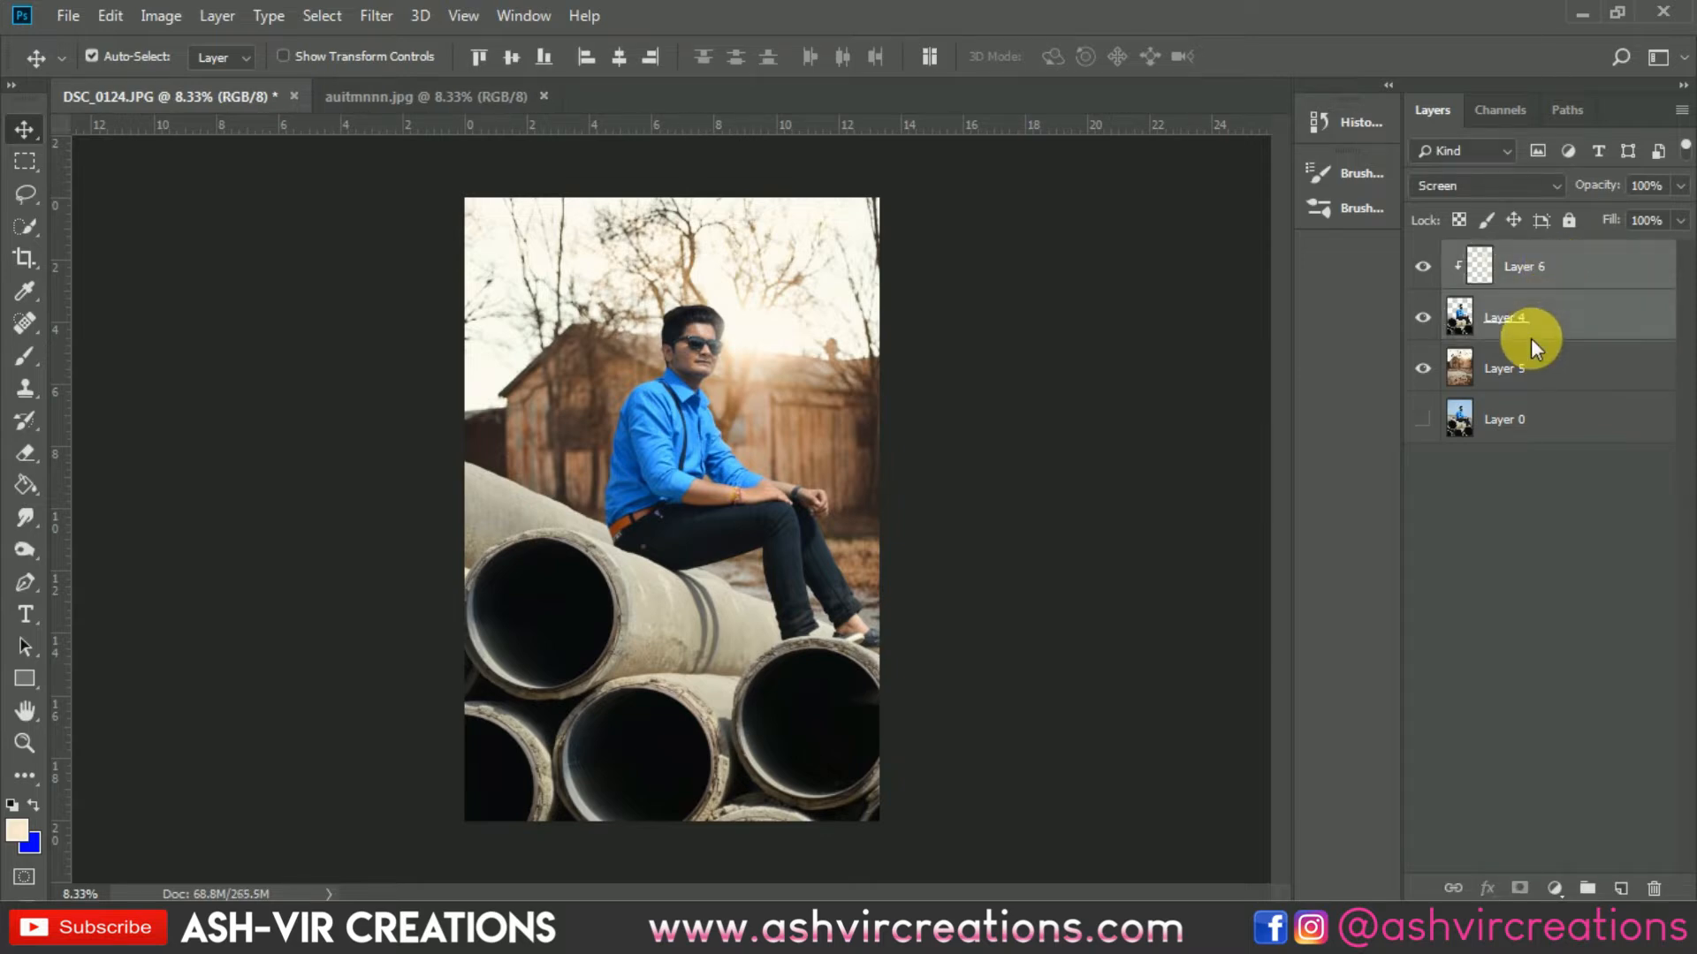
pyautogui.rightClick(1531, 337)
pyautogui.click(1301, 686)
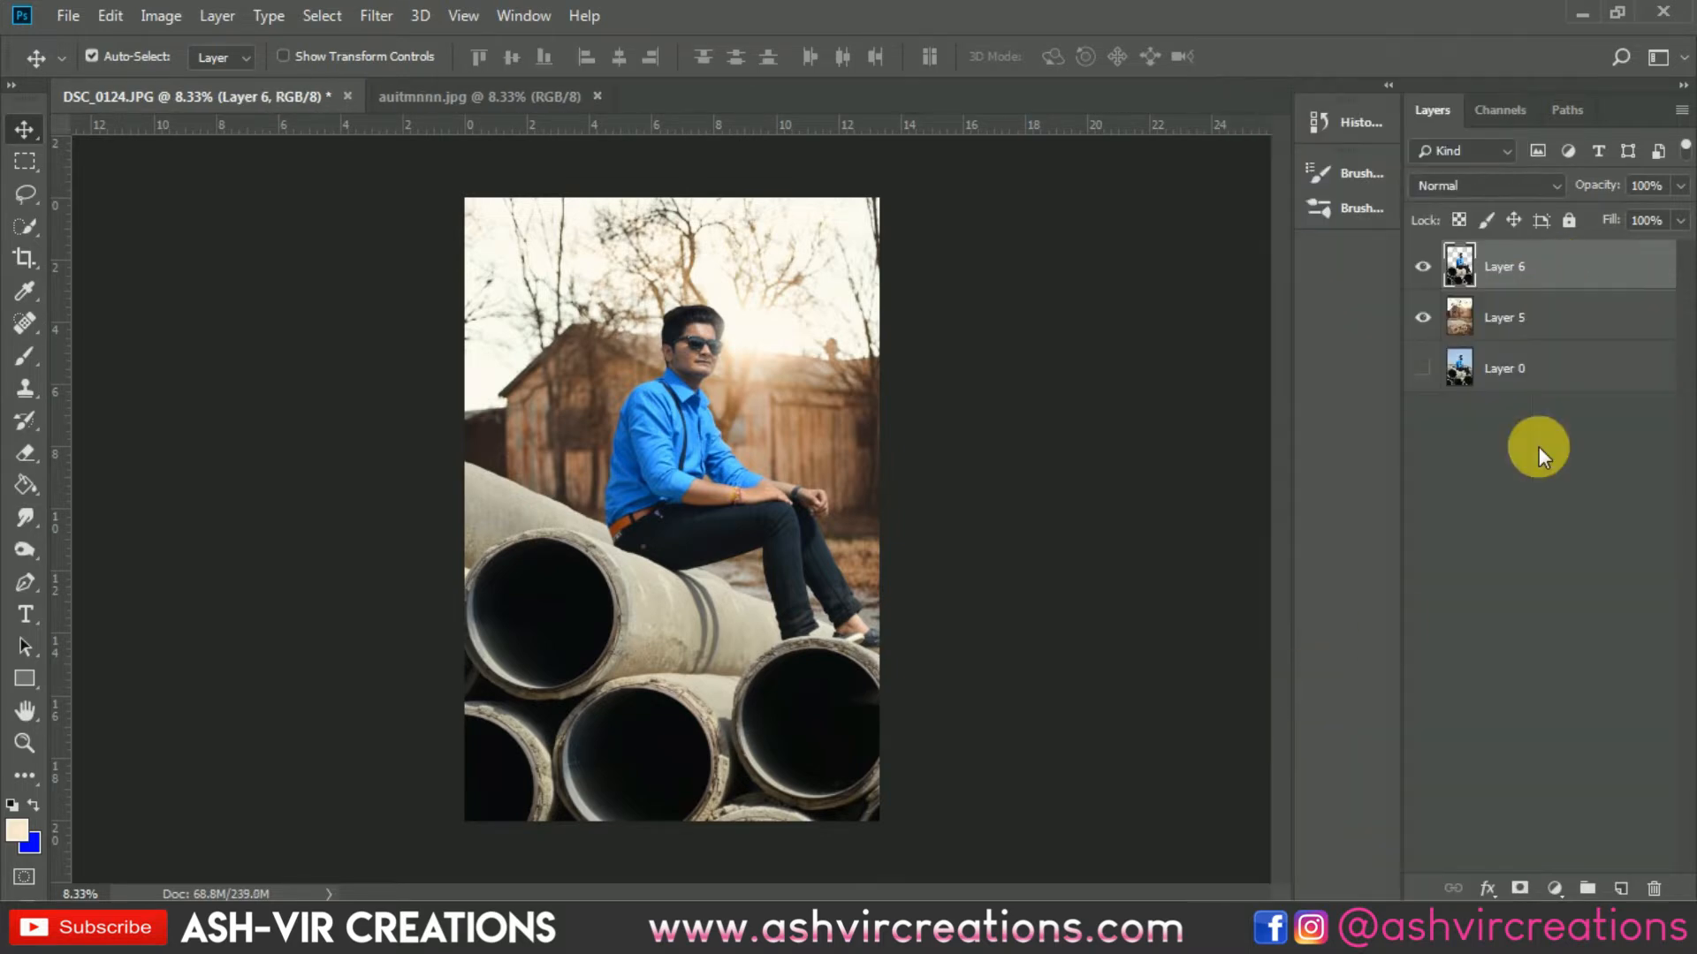
pyautogui.keyDown('ctrl'); pyautogui.click(1569, 331); pyautogui.keyUp('ctrl')
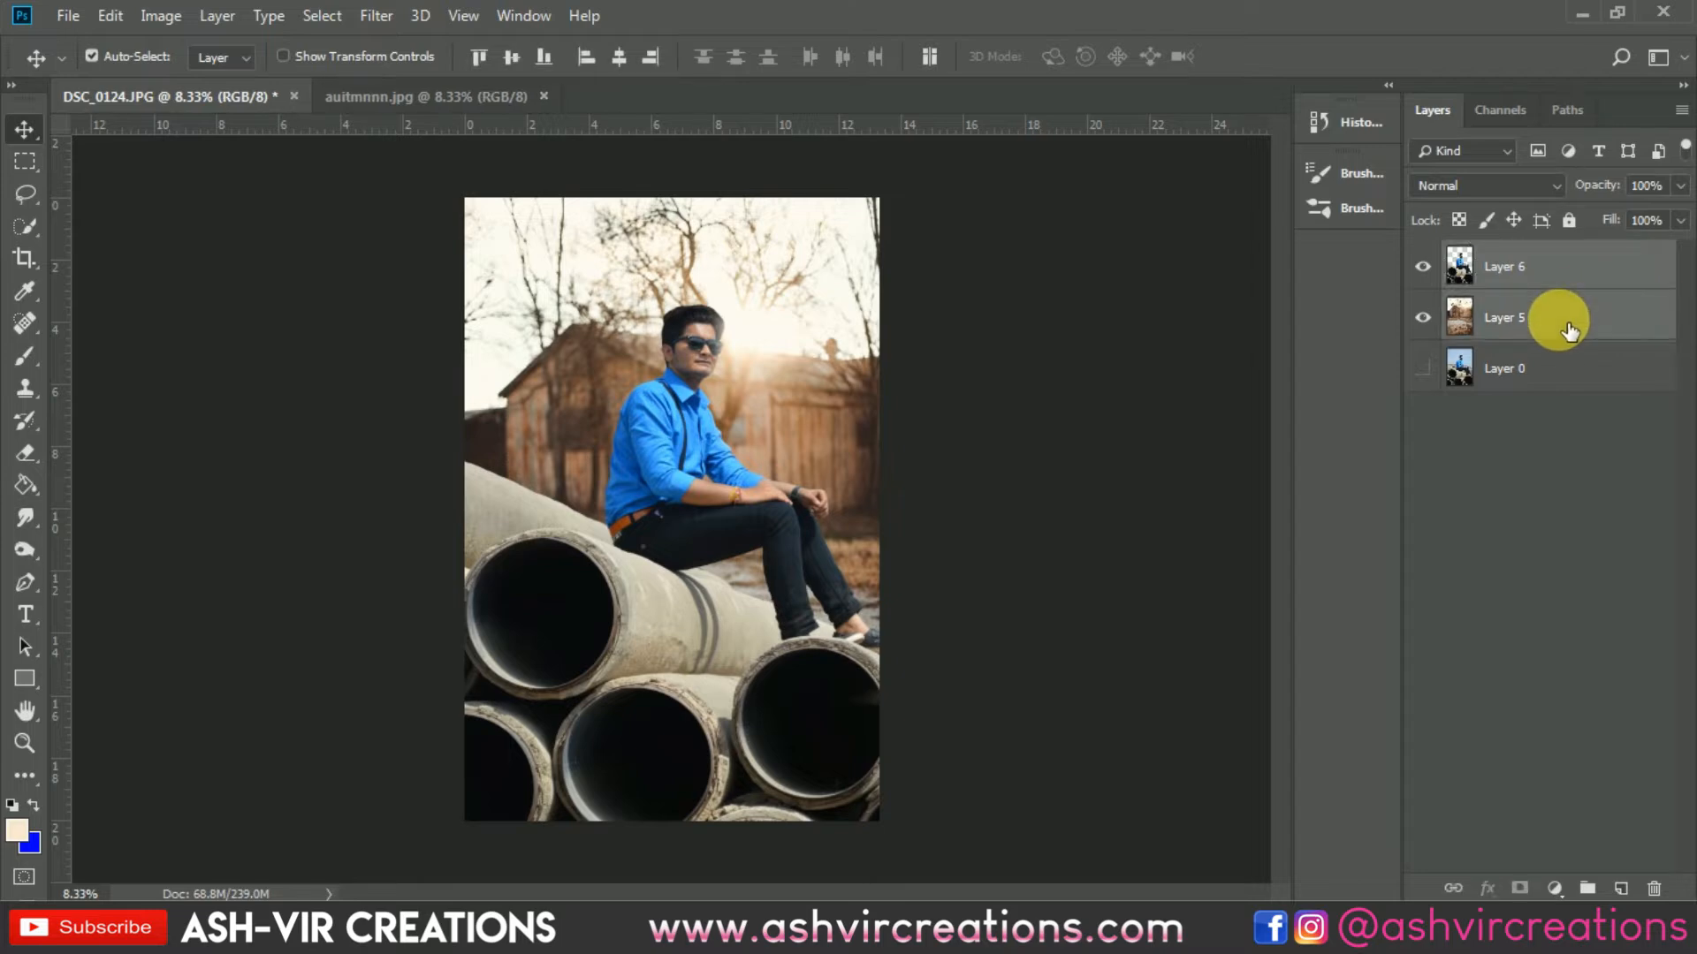
pyautogui.rightClick(1564, 325)
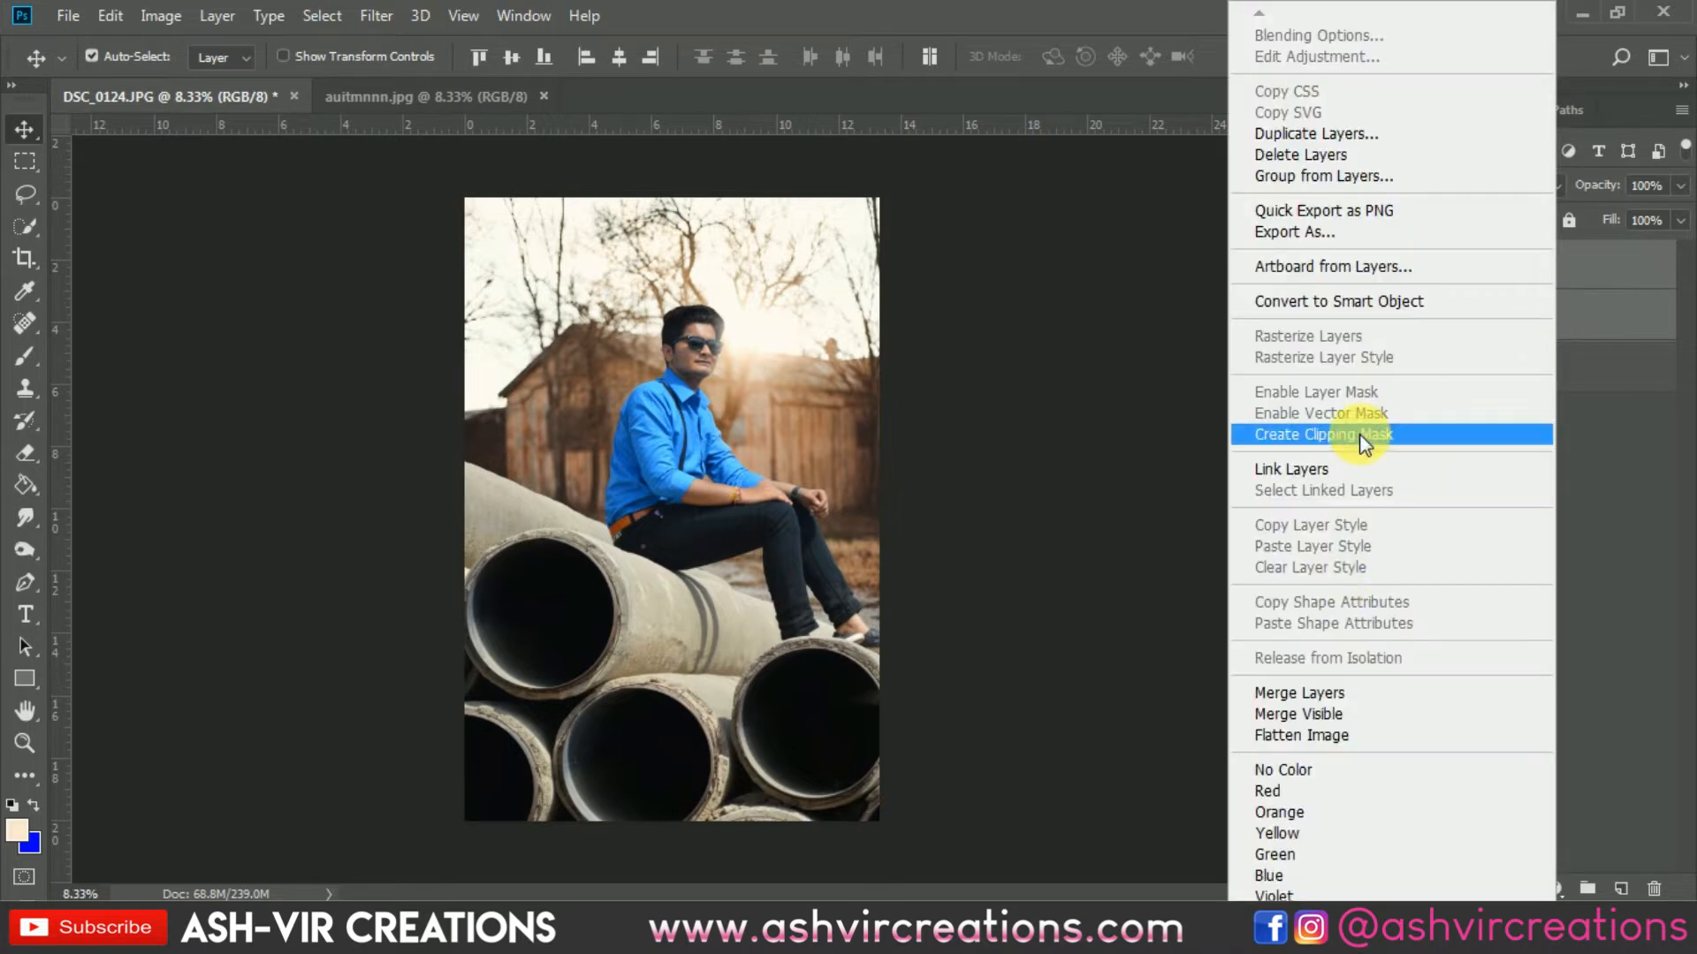
pyautogui.click(1597, 257)
# Smooth the shiny skin on the man's forehead on the merged portrait layer with the Mixer Brush, reducing the brush to 80 px.
pyautogui.scroll(2, 665, 332)
pyautogui.scroll(5, 665, 330)
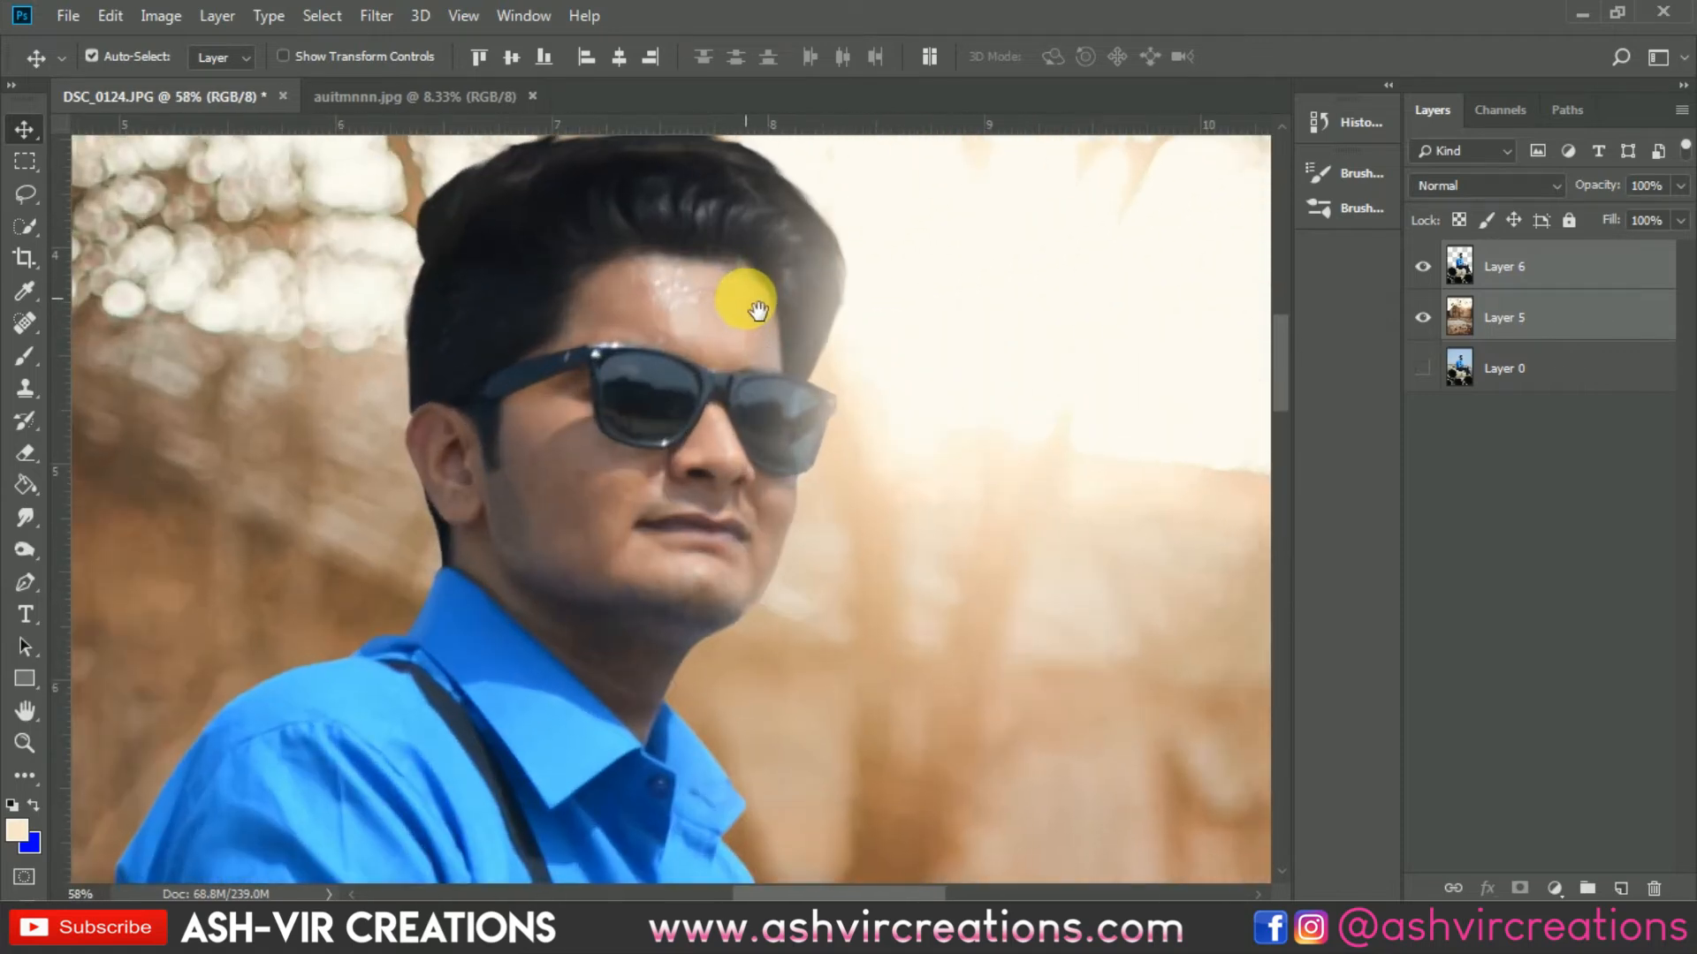
pyautogui.moveTo(747, 296)
pyautogui.mouseDown()
pyautogui.moveTo(849, 455)
pyautogui.moveTo(878, 461)
pyautogui.mouseUp()
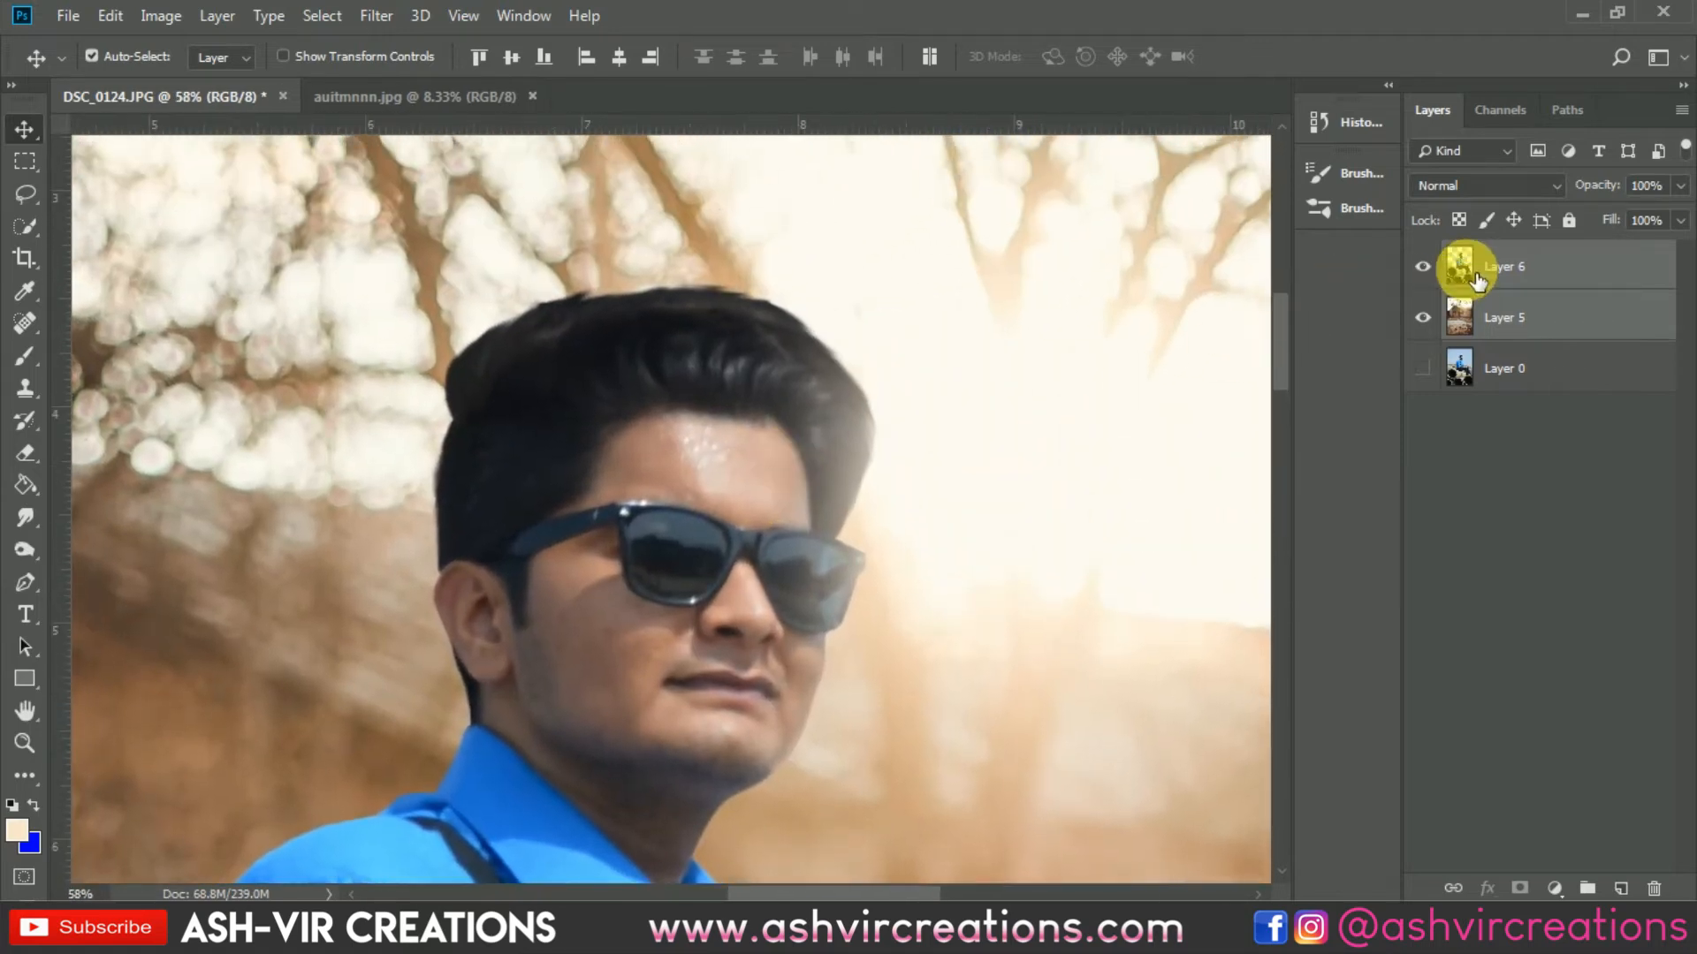
pyautogui.click(1460, 265)
pyautogui.moveTo(25, 356)
pyautogui.mouseDown()
pyautogui.moveTo(88, 366)
pyautogui.moveTo(118, 427)
pyautogui.mouseUp()
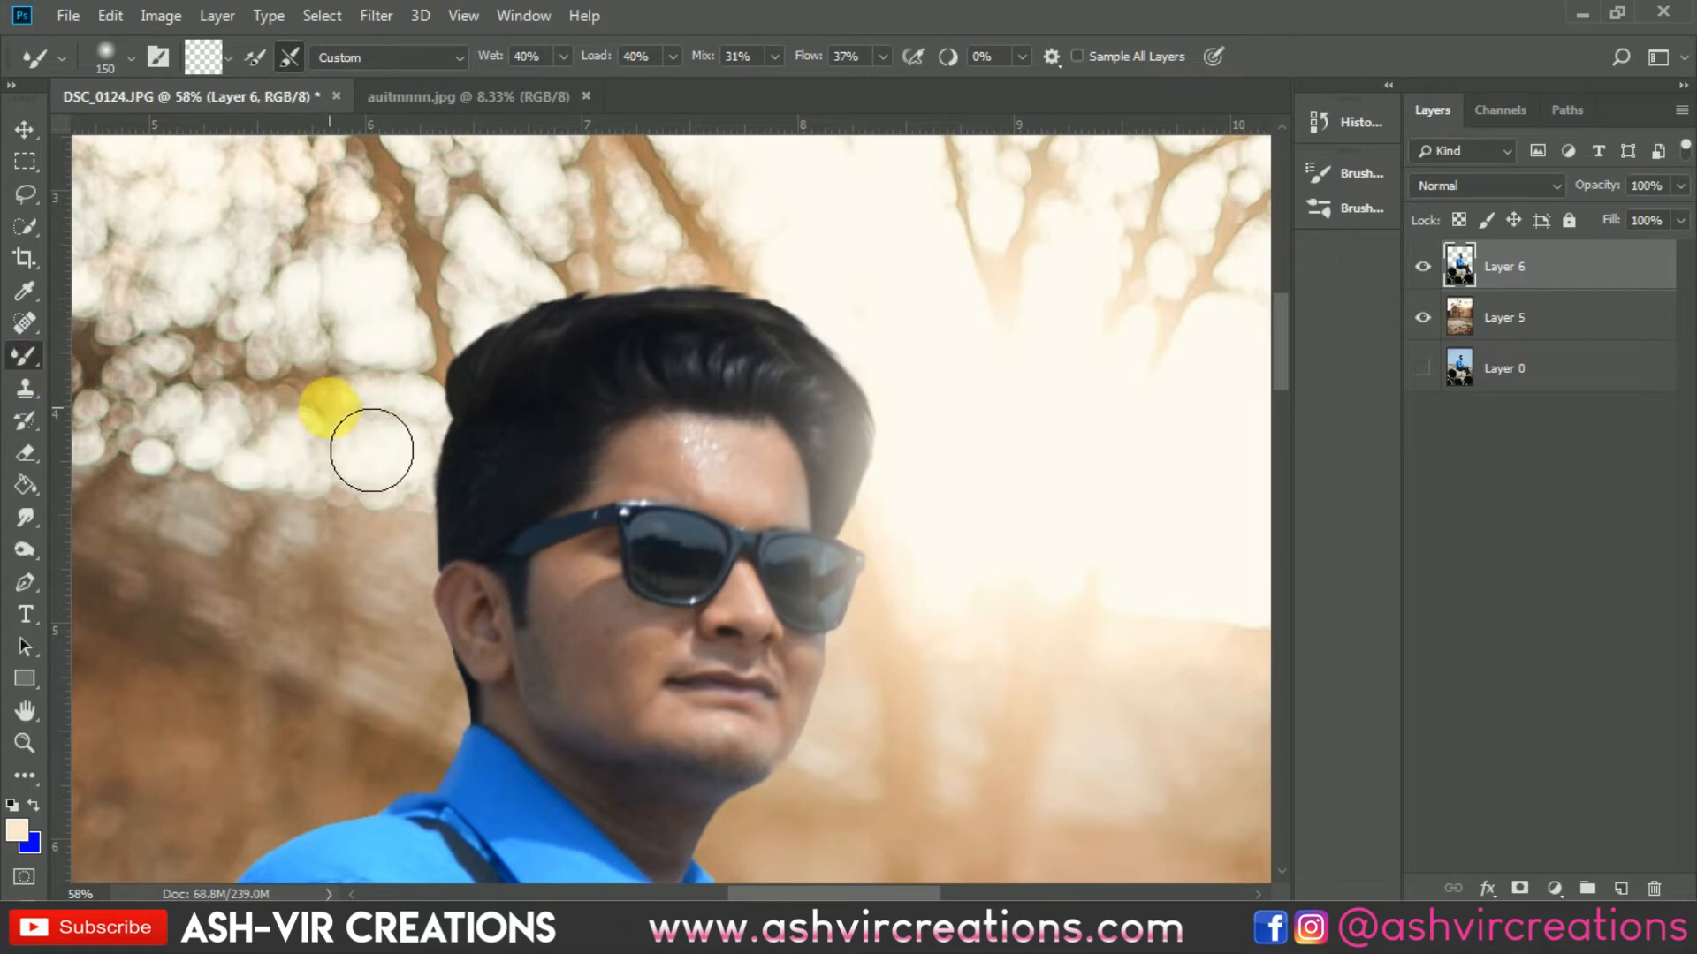
pyautogui.scroll(3, 648, 469)
pyautogui.press('[')
pyautogui.press('[')
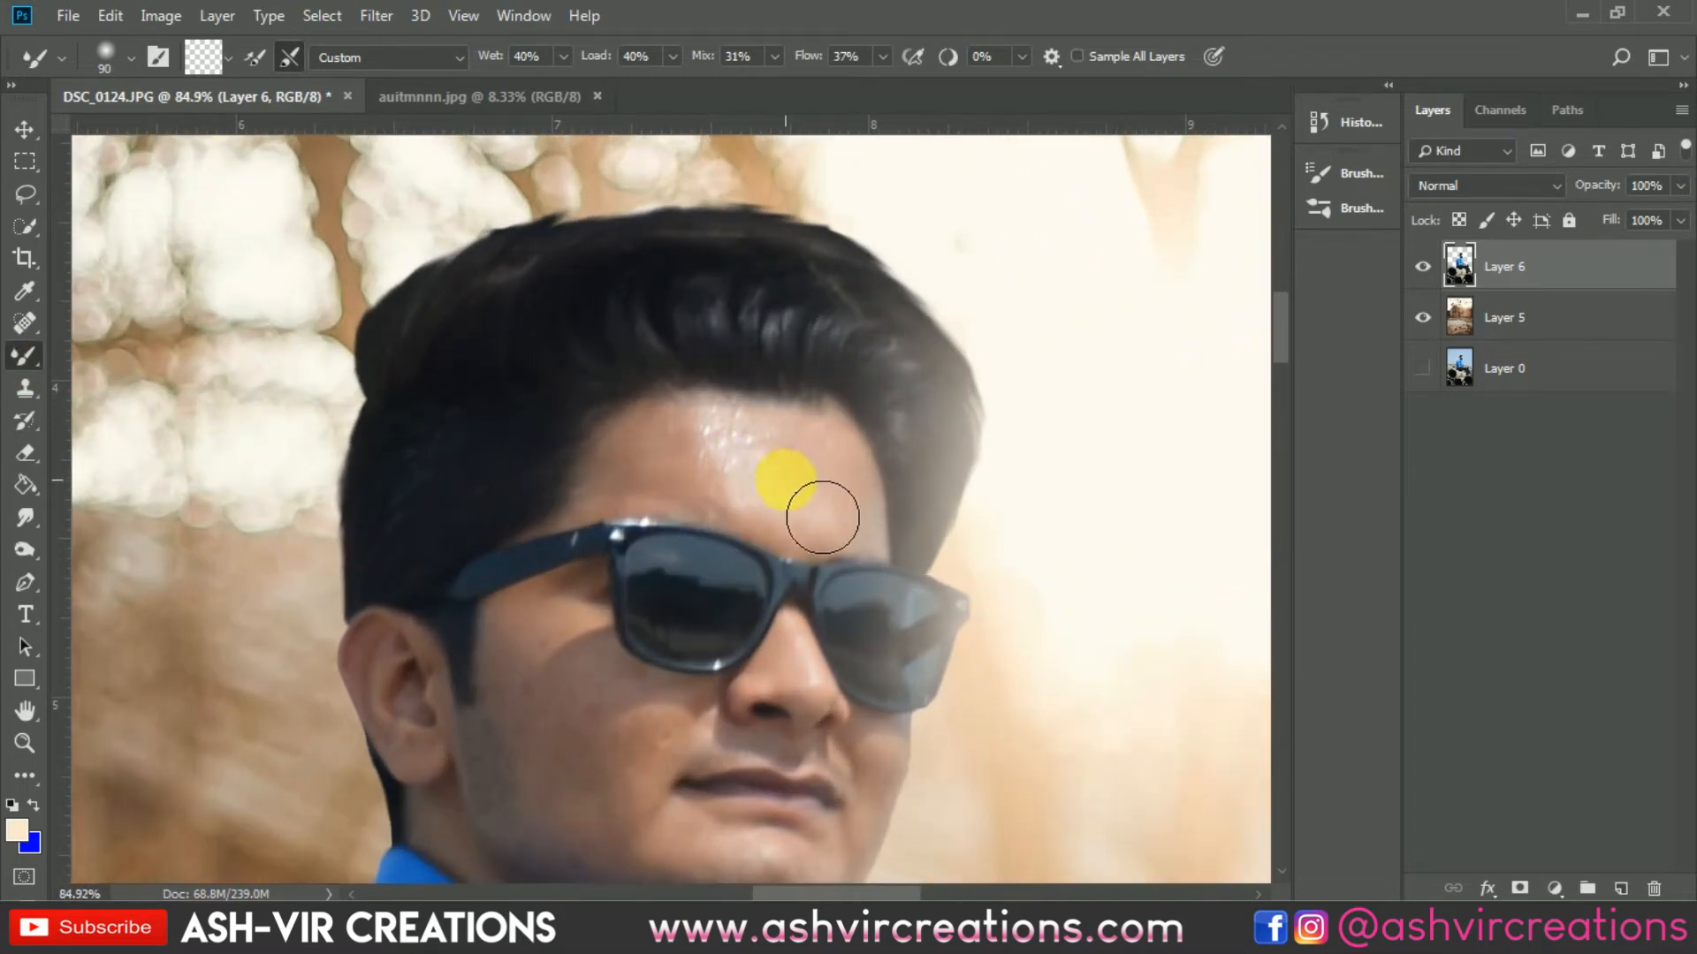
pyautogui.moveTo(824, 507)
pyautogui.mouseDown()
pyautogui.moveTo(792, 518)
pyautogui.moveTo(738, 458)
pyautogui.moveTo(833, 484)
pyautogui.moveTo(746, 473)
pyautogui.moveTo(754, 496)
pyautogui.moveTo(780, 474)
pyautogui.moveTo(845, 485)
pyautogui.moveTo(792, 492)
pyautogui.moveTo(754, 439)
pyautogui.moveTo(690, 444)
pyautogui.moveTo(754, 485)
pyautogui.moveTo(843, 506)
pyautogui.mouseUp()
pyautogui.press('[')
# Blend the skin along the man's lower cheek and chin with the Mixer Brush, reducing it to 60 px and 50 px.
pyautogui.moveTo(860, 583); pyautogui.dragTo(861, 431)
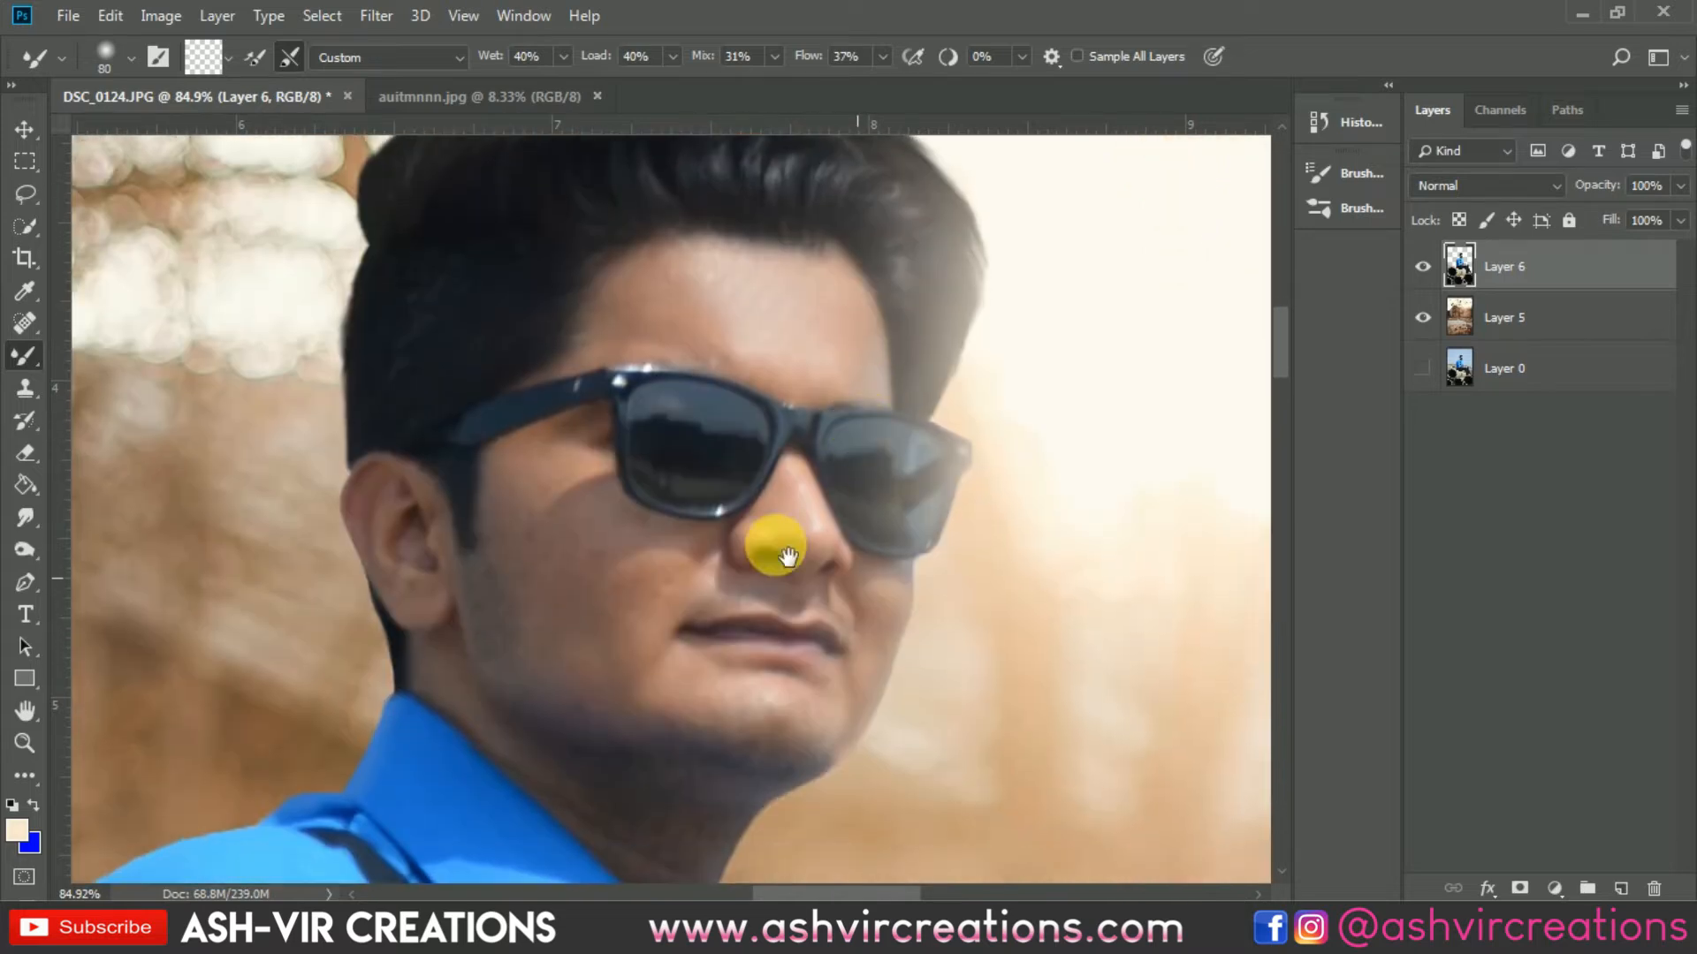
pyautogui.moveTo(686, 679); pyautogui.dragTo(688, 453)
pyautogui.scroll(4, 656, 394)
pyautogui.press('[')
pyautogui.press('[')
pyautogui.press('[')
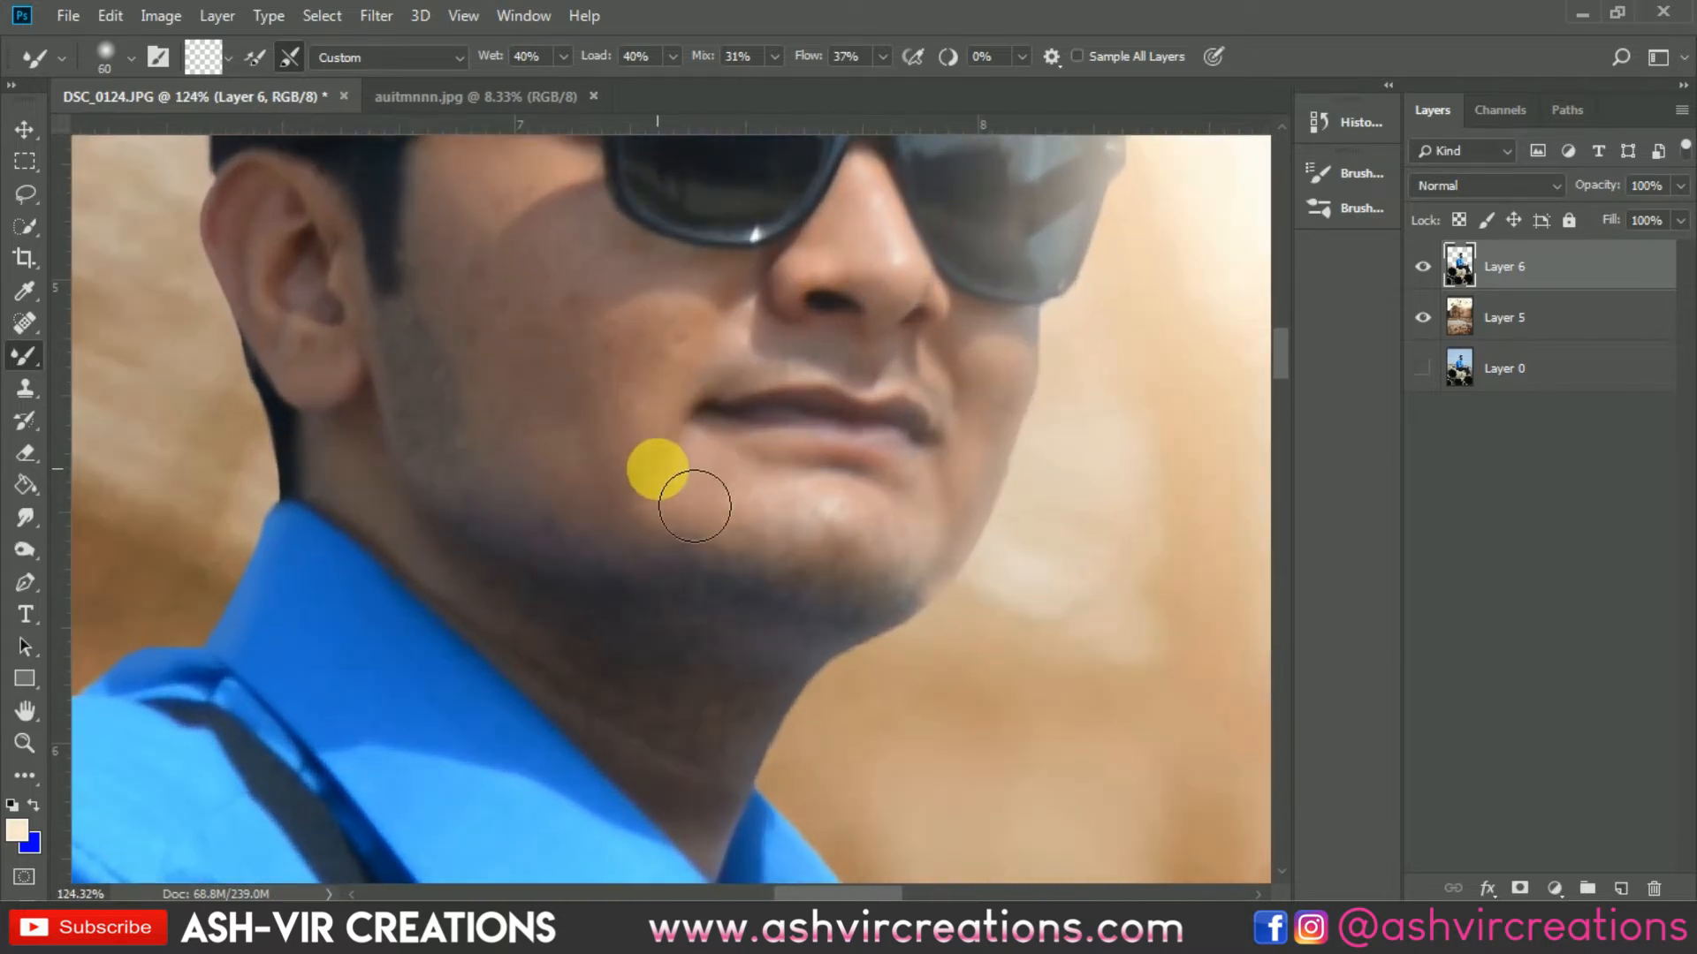
pyautogui.moveTo(641, 504)
pyautogui.mouseDown()
pyautogui.moveTo(690, 458)
pyautogui.moveTo(568, 432)
pyautogui.moveTo(725, 515)
pyautogui.moveTo(848, 511)
pyautogui.mouseUp()
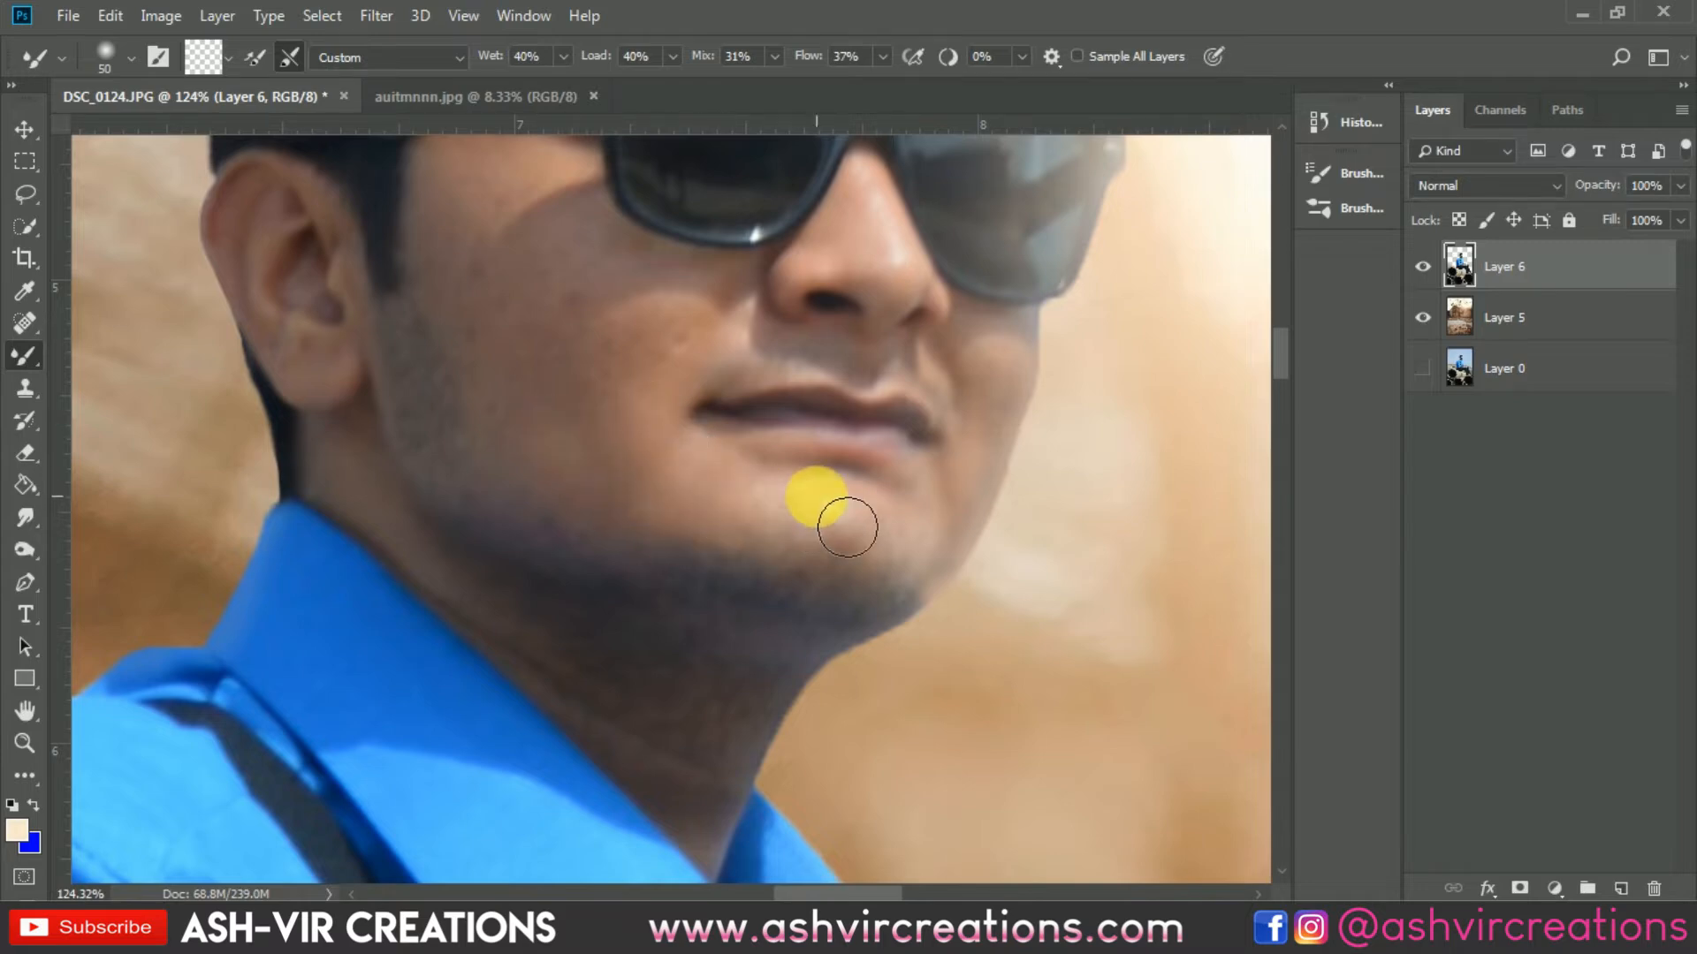
# Merge the retouched portrait layer with the barn background layer.
pyautogui.scroll(-5, 844, 504)
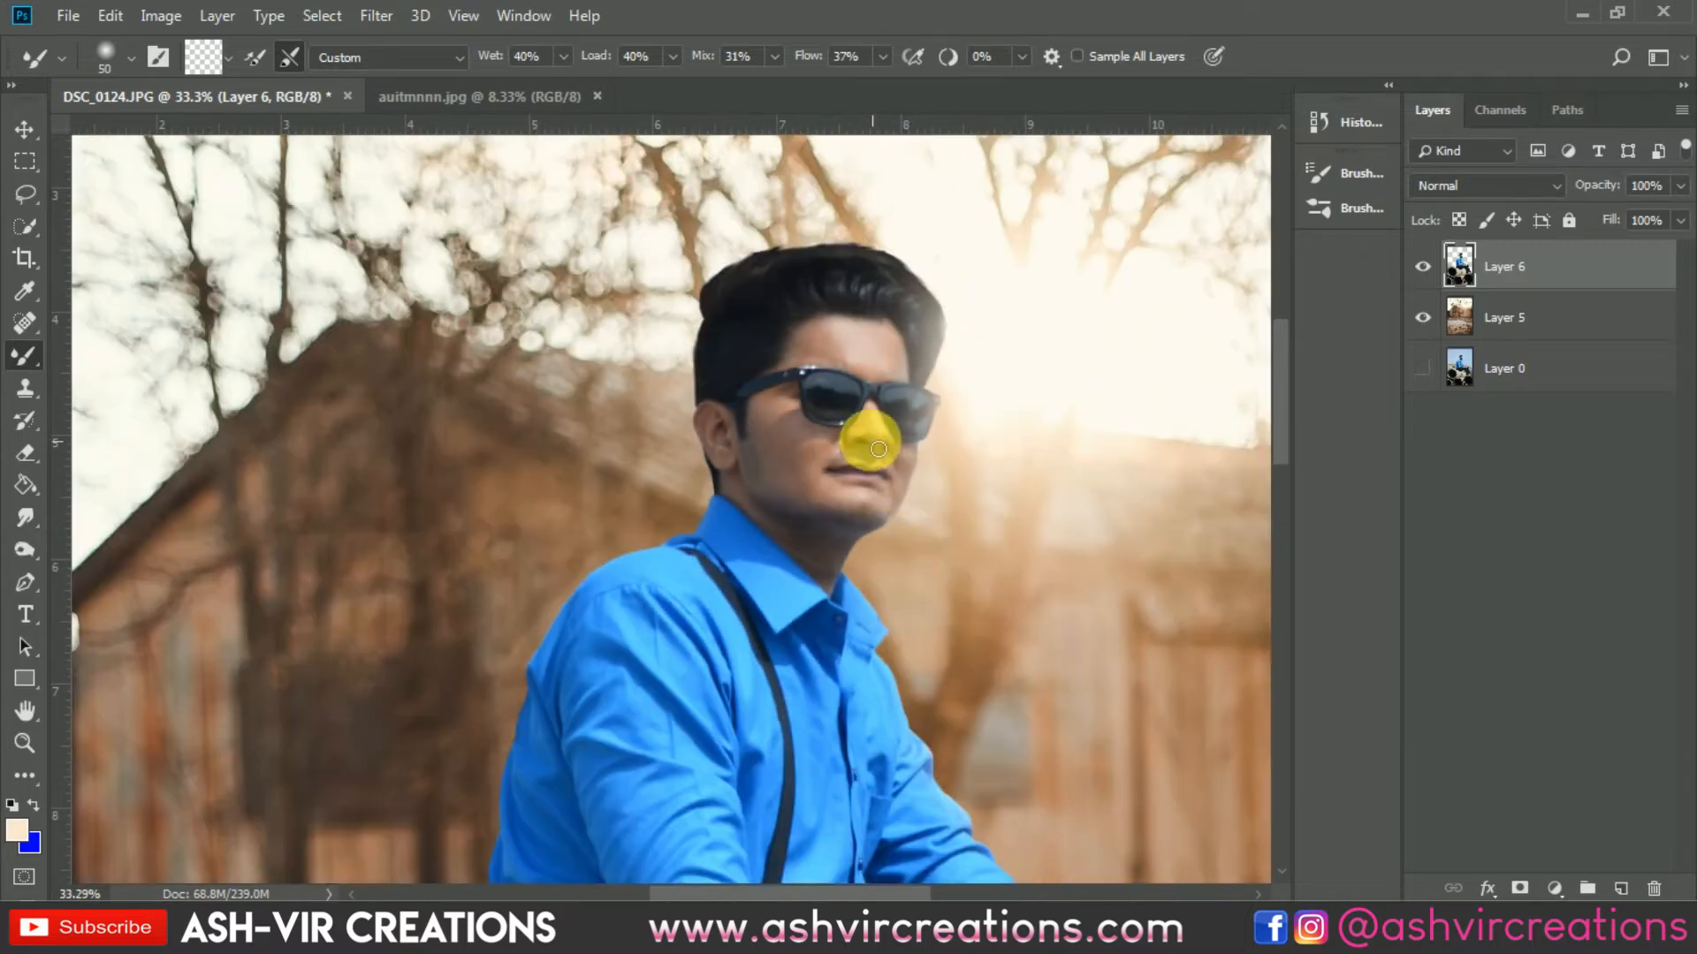
pyautogui.scroll(-2, 844, 434)
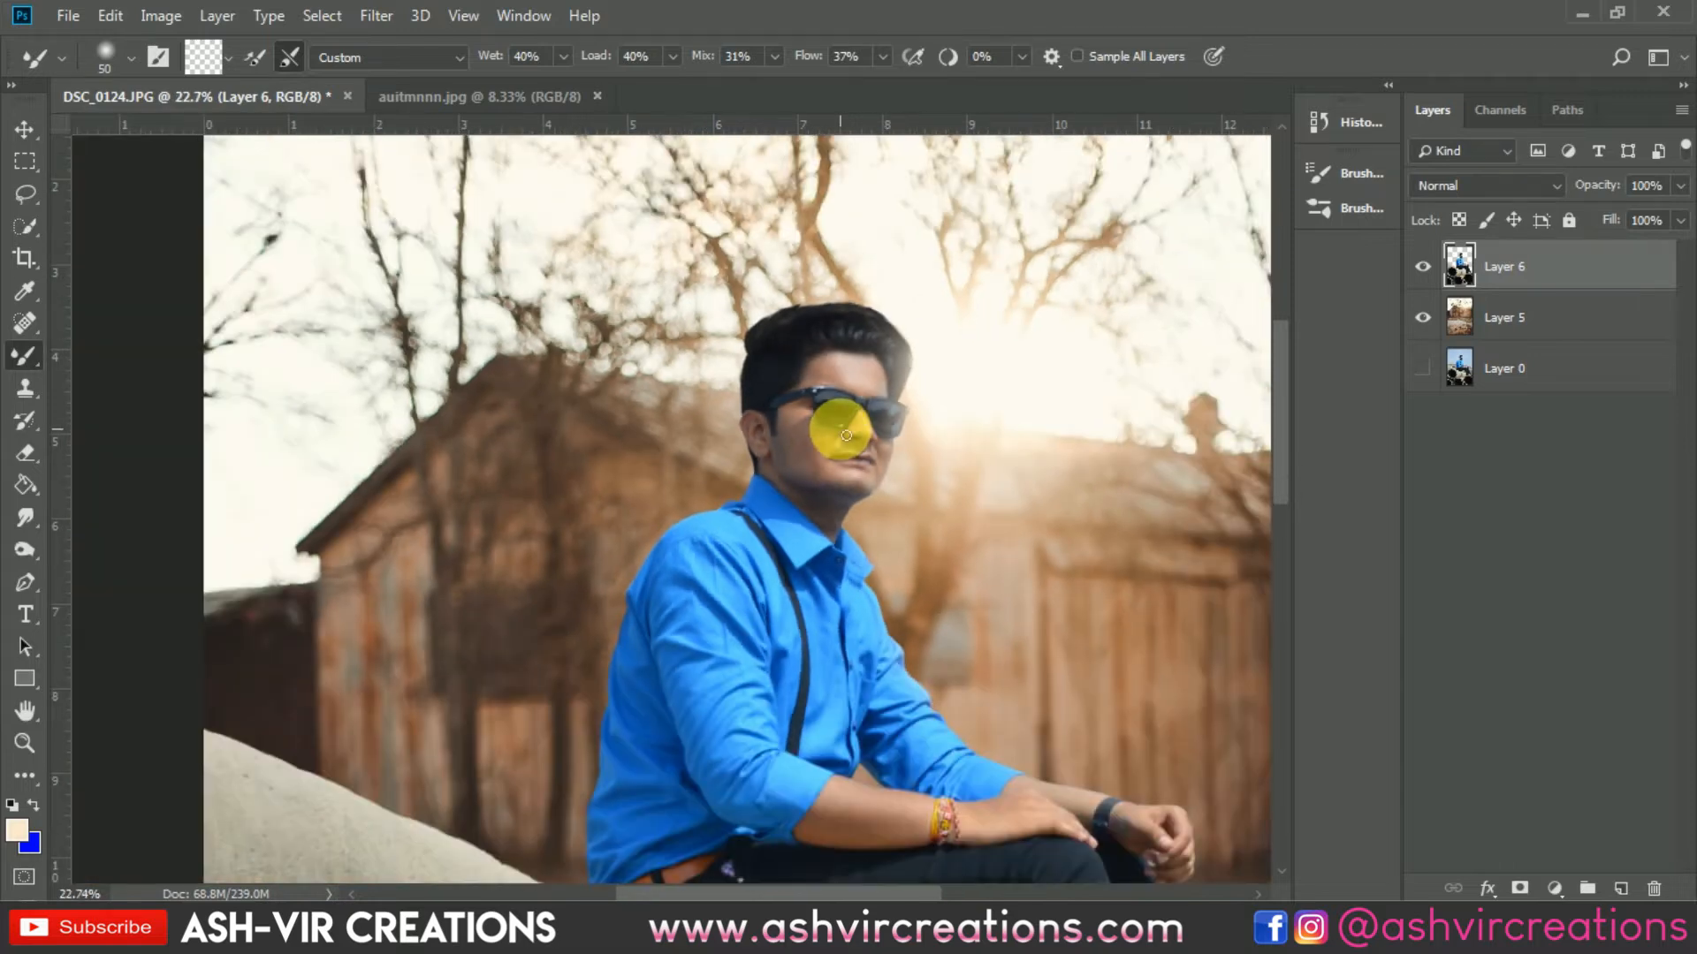
pyautogui.press('v')
pyautogui.scroll(-3, 841, 432)
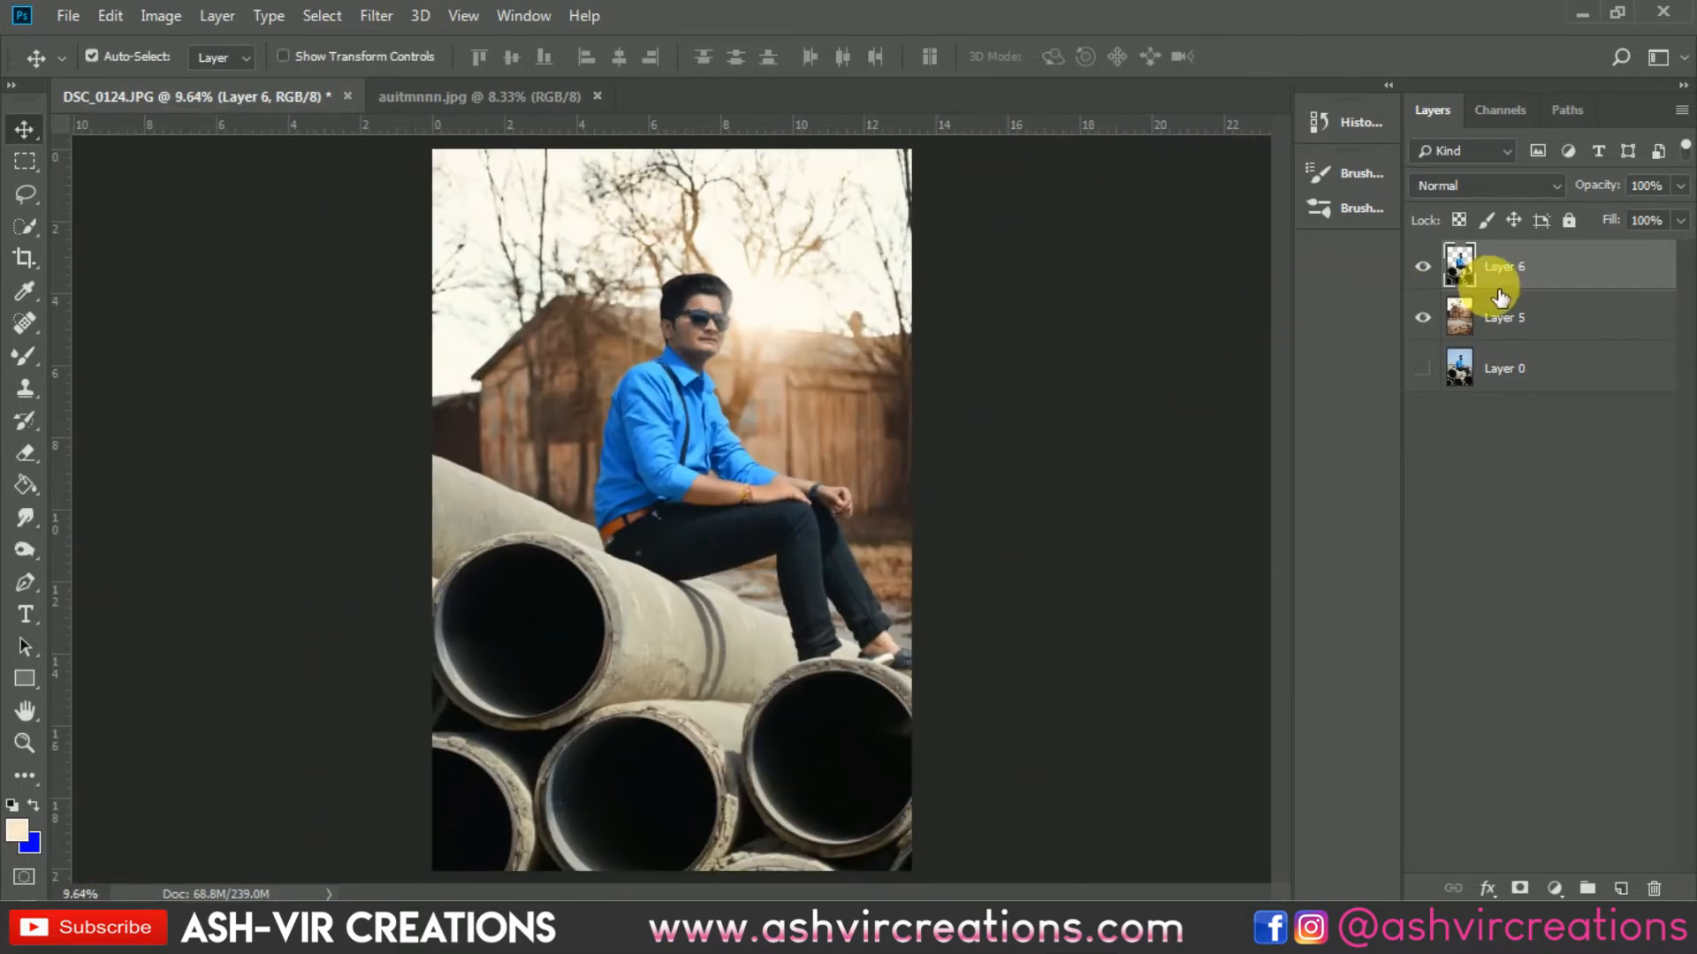
pyautogui.keyDown('ctrl'); pyautogui.click(1502, 320); pyautogui.keyUp('ctrl')
pyautogui.rightClick(1502, 320)
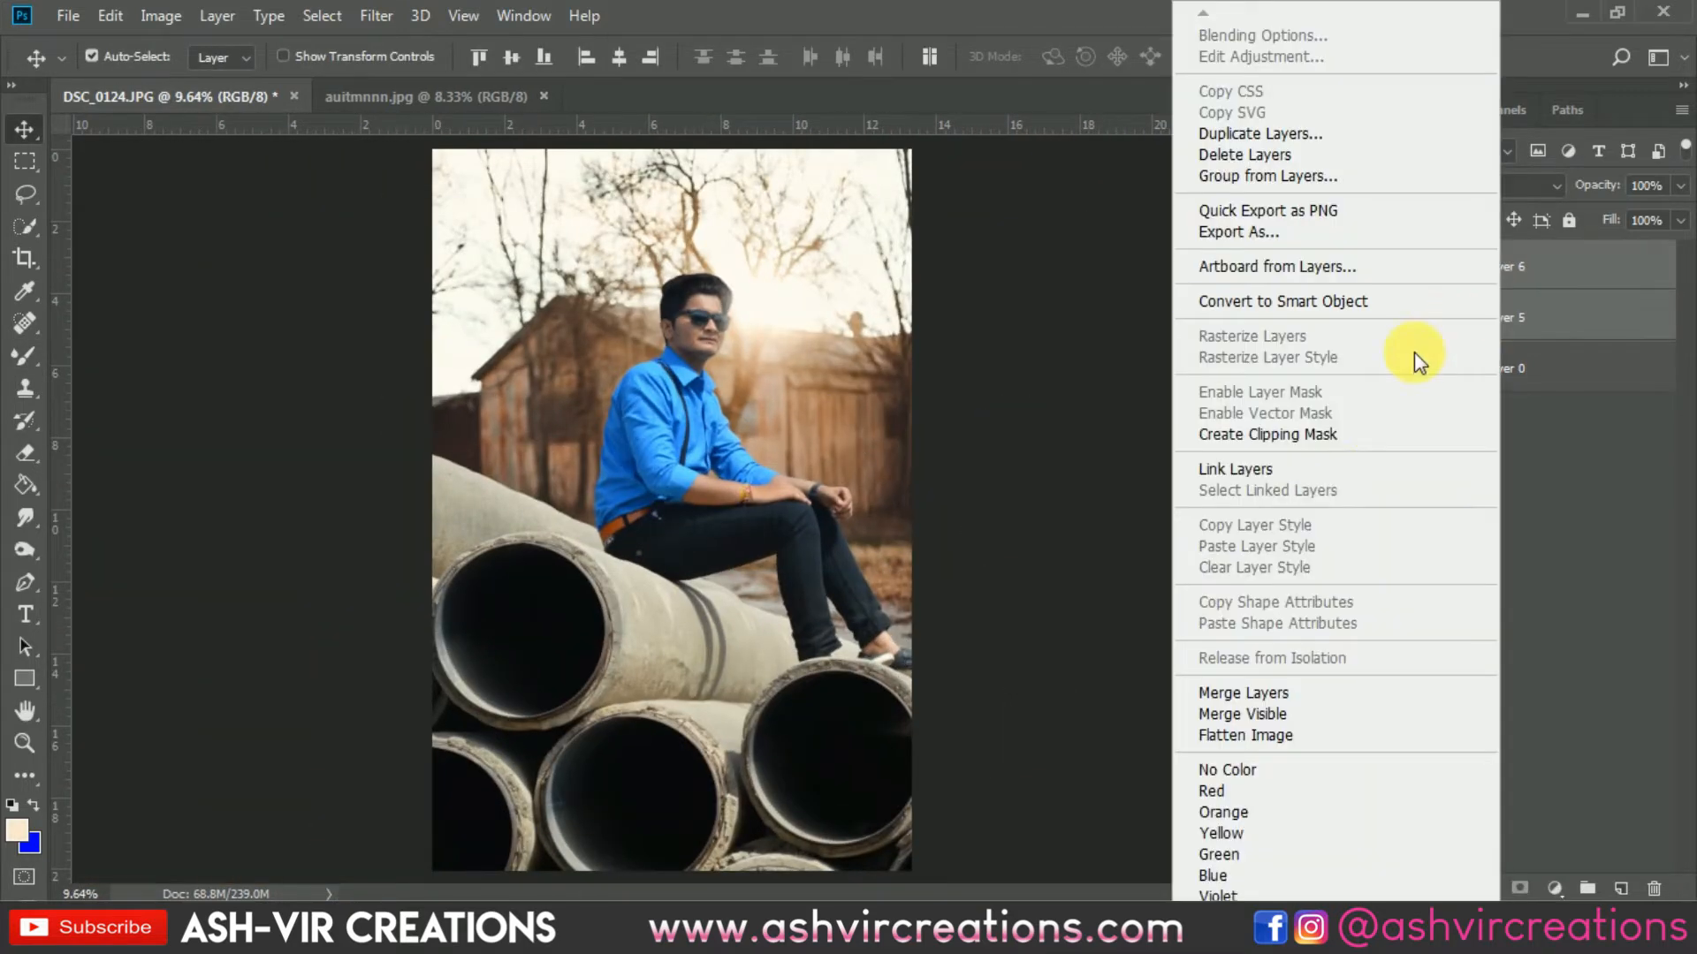
pyautogui.click(1265, 682)
# Add a Color Lookup adjustment layer above the merged image and move its settings clear of the picture.
pyautogui.scroll(-1, 788, 379)
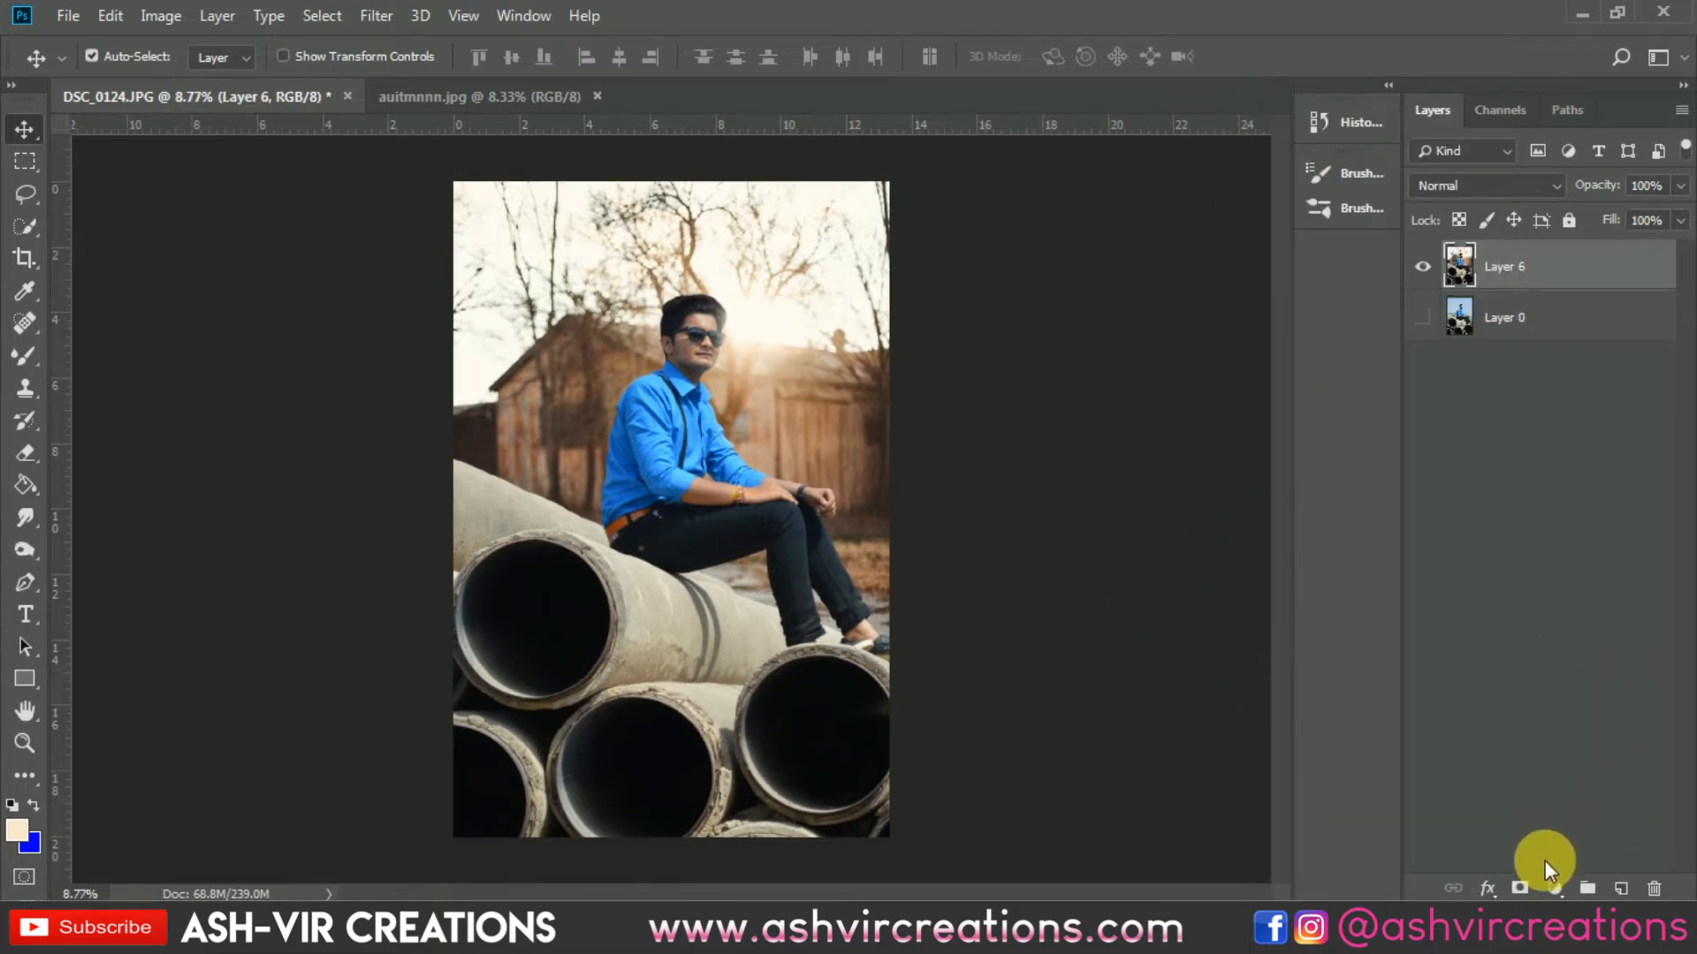
pyautogui.click(1553, 887)
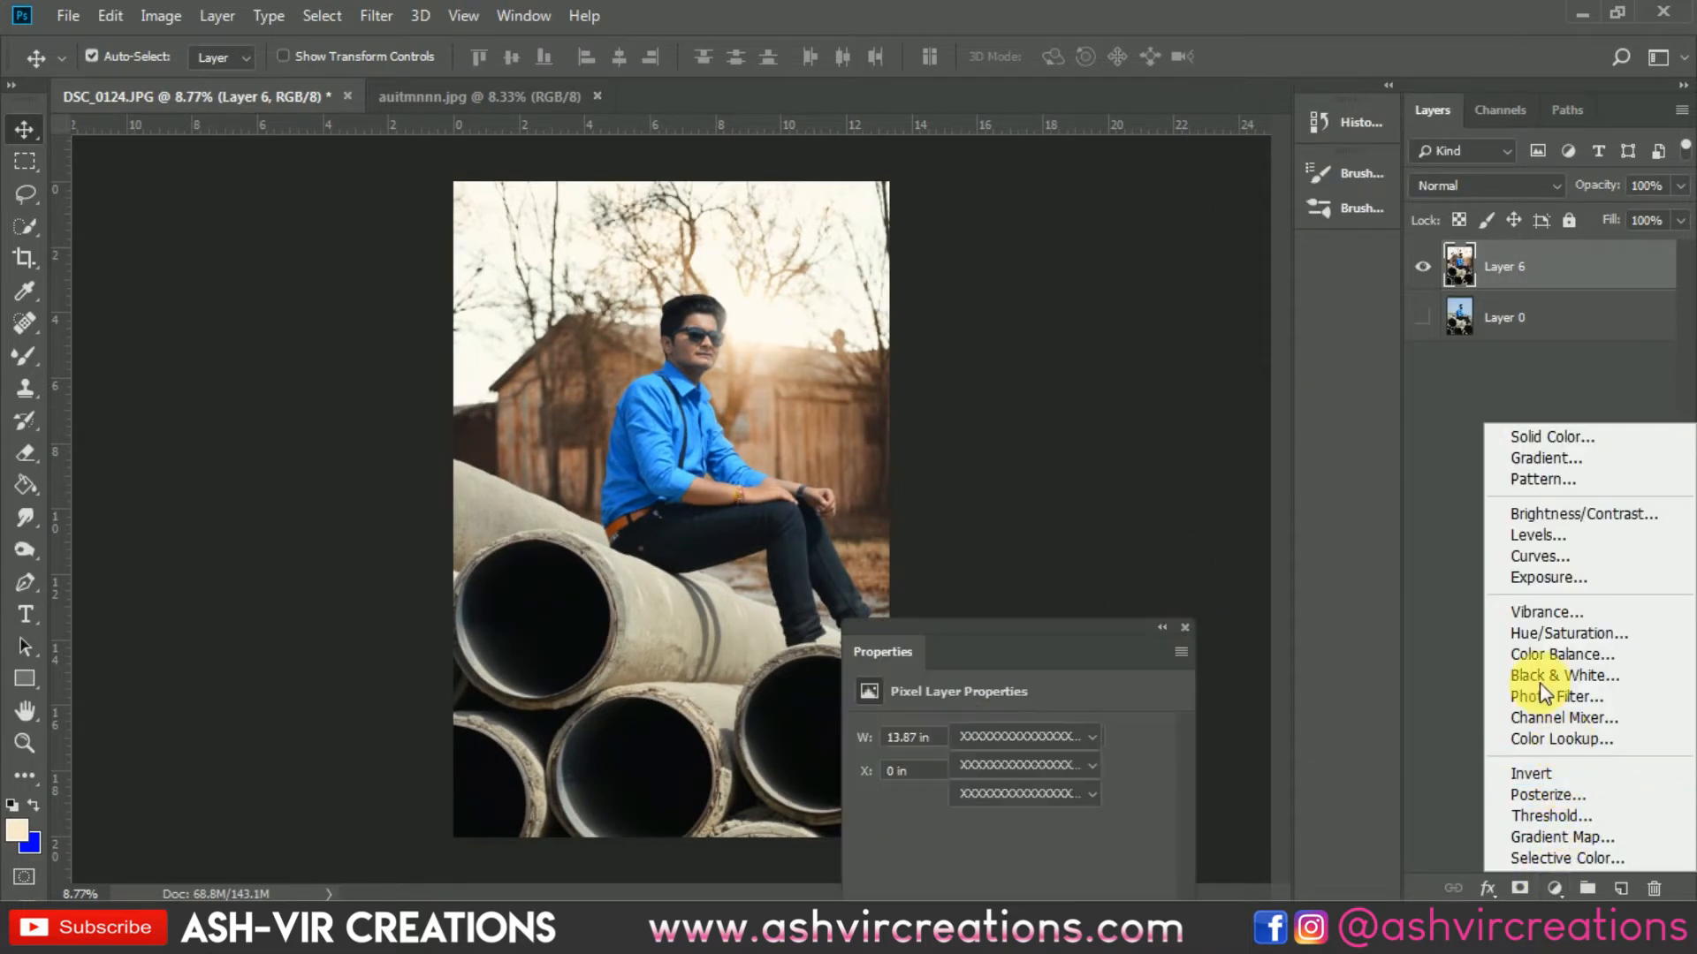
pyautogui.click(1560, 738)
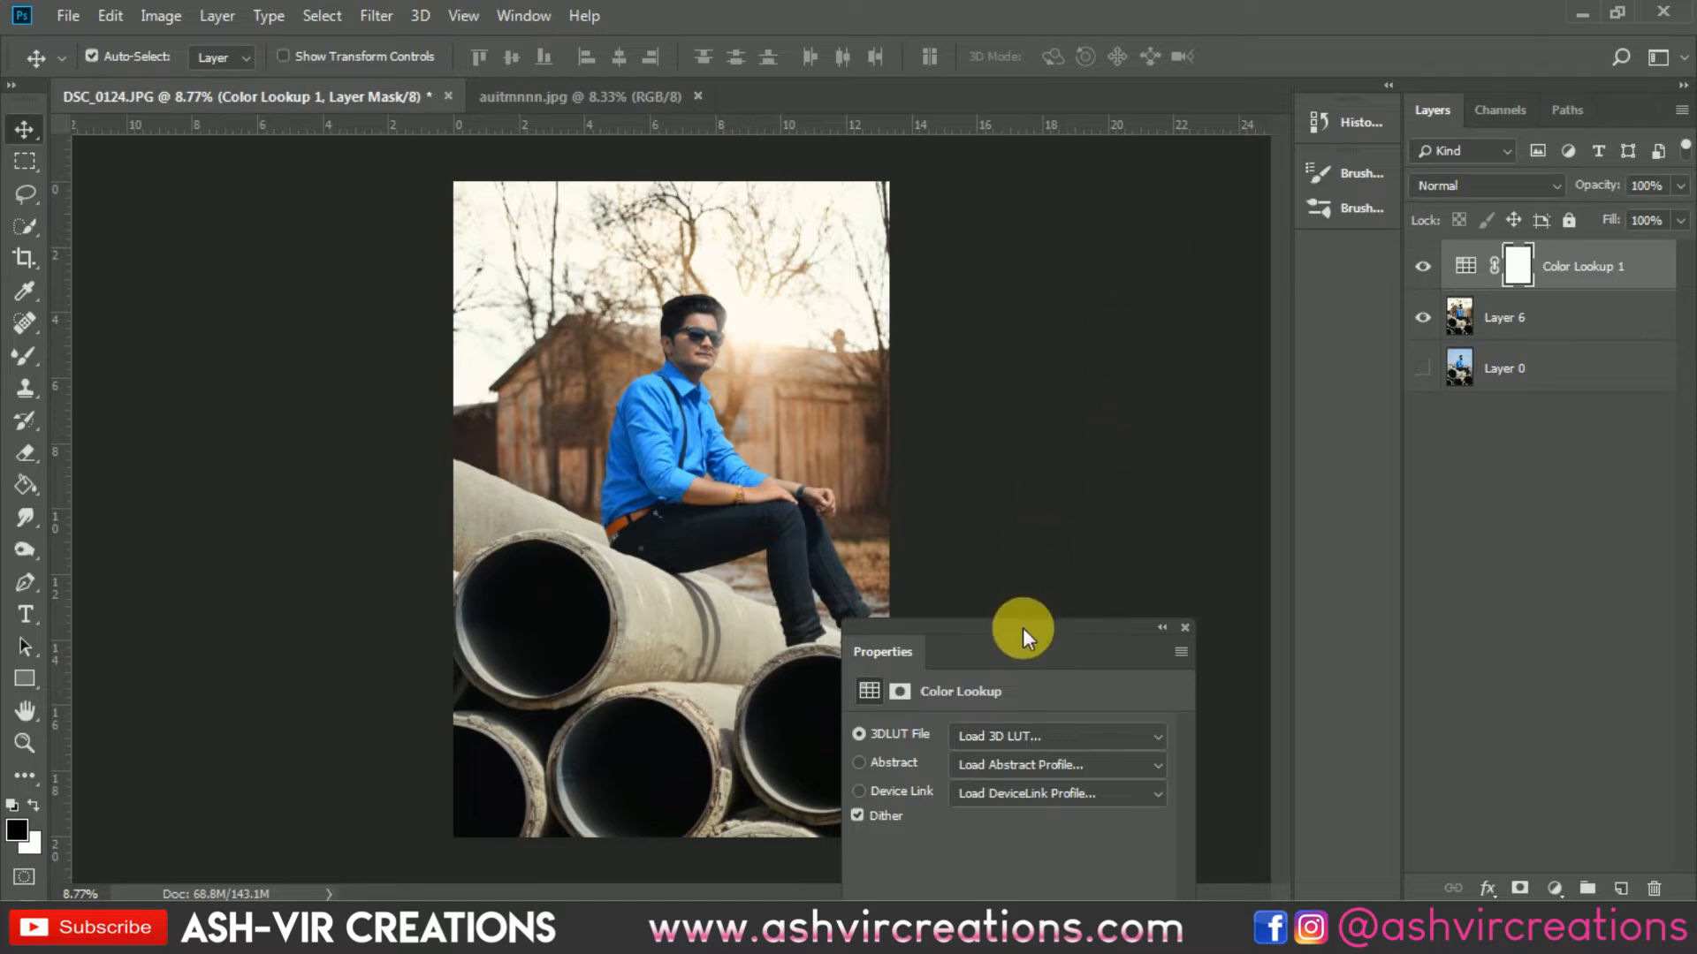
pyautogui.moveTo(1022, 627); pyautogui.dragTo(1088, 291)
# Try the AVC-Cinematic Film 3D LUTs from a1 onward and settle on AVC-Cinematic Film-a2.cube.
pyautogui.click(1080, 382)
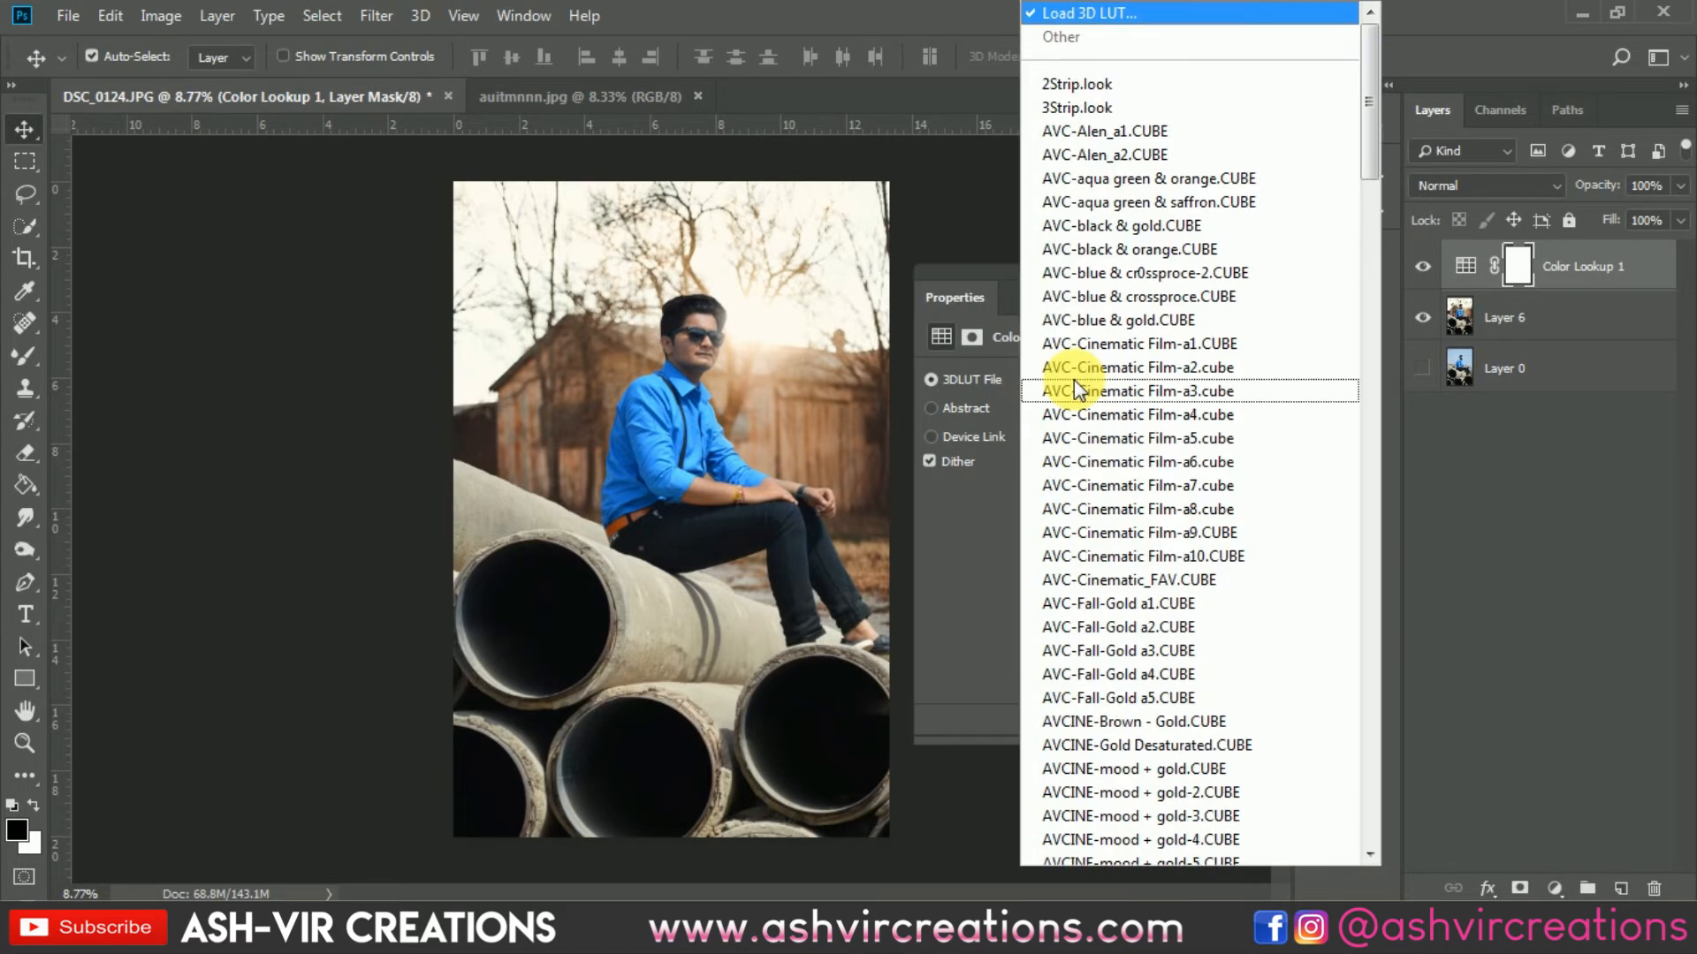
pyautogui.click(1105, 350)
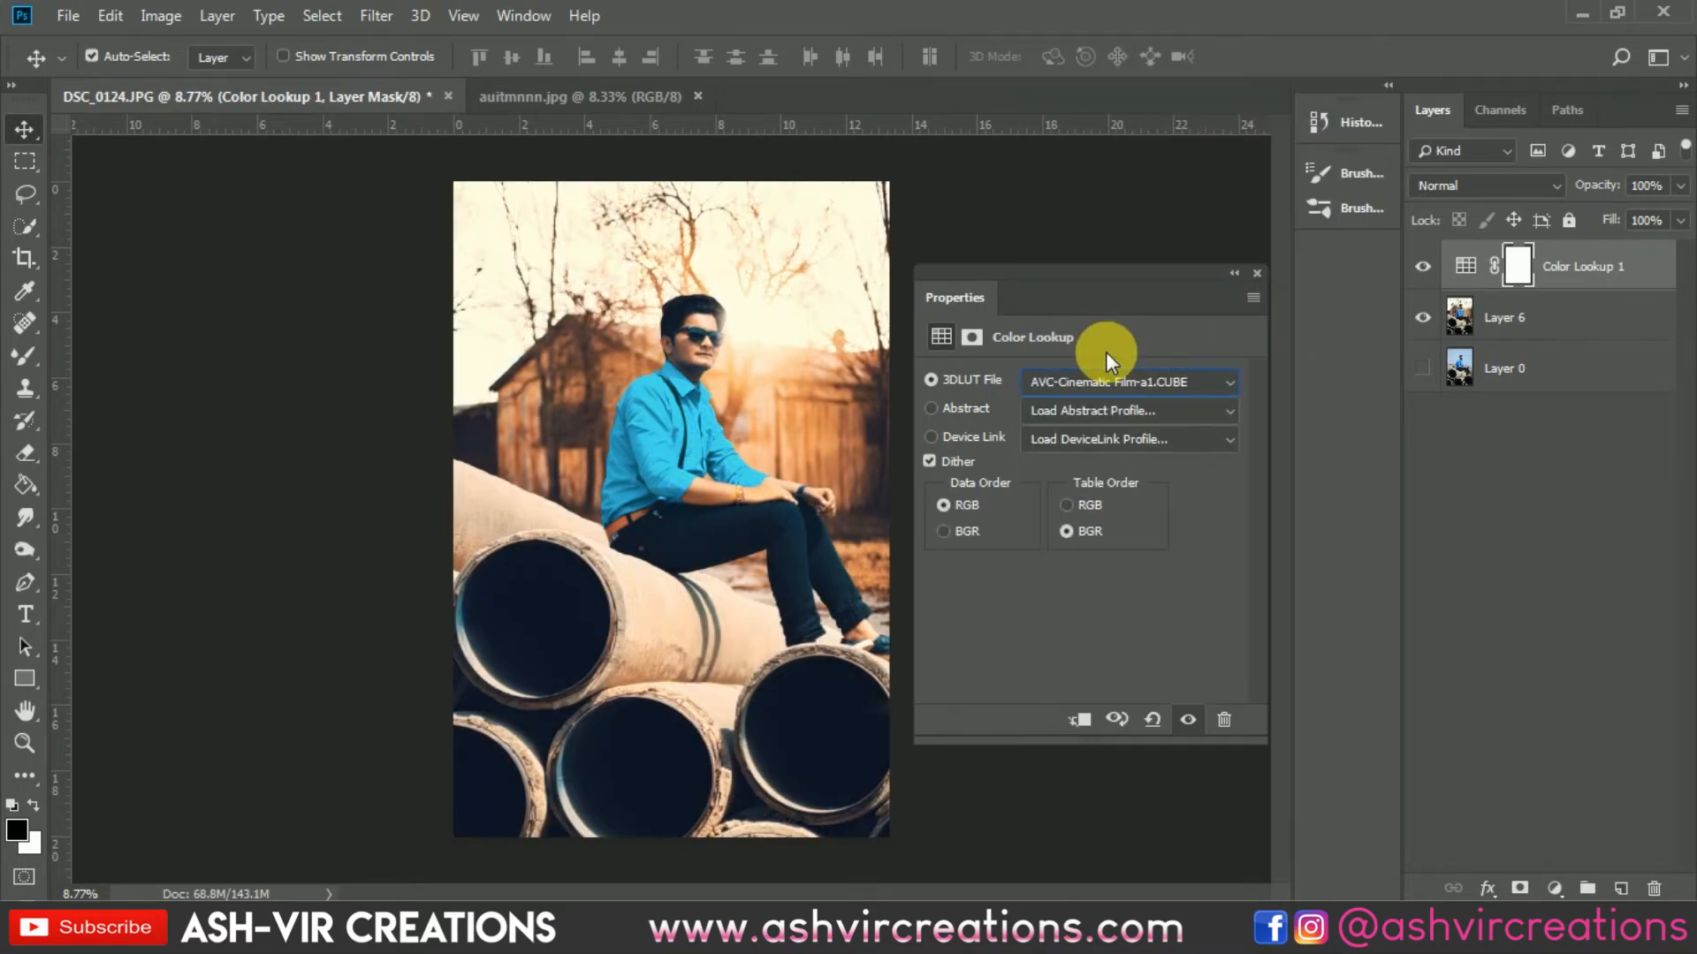
pyautogui.press('Down')
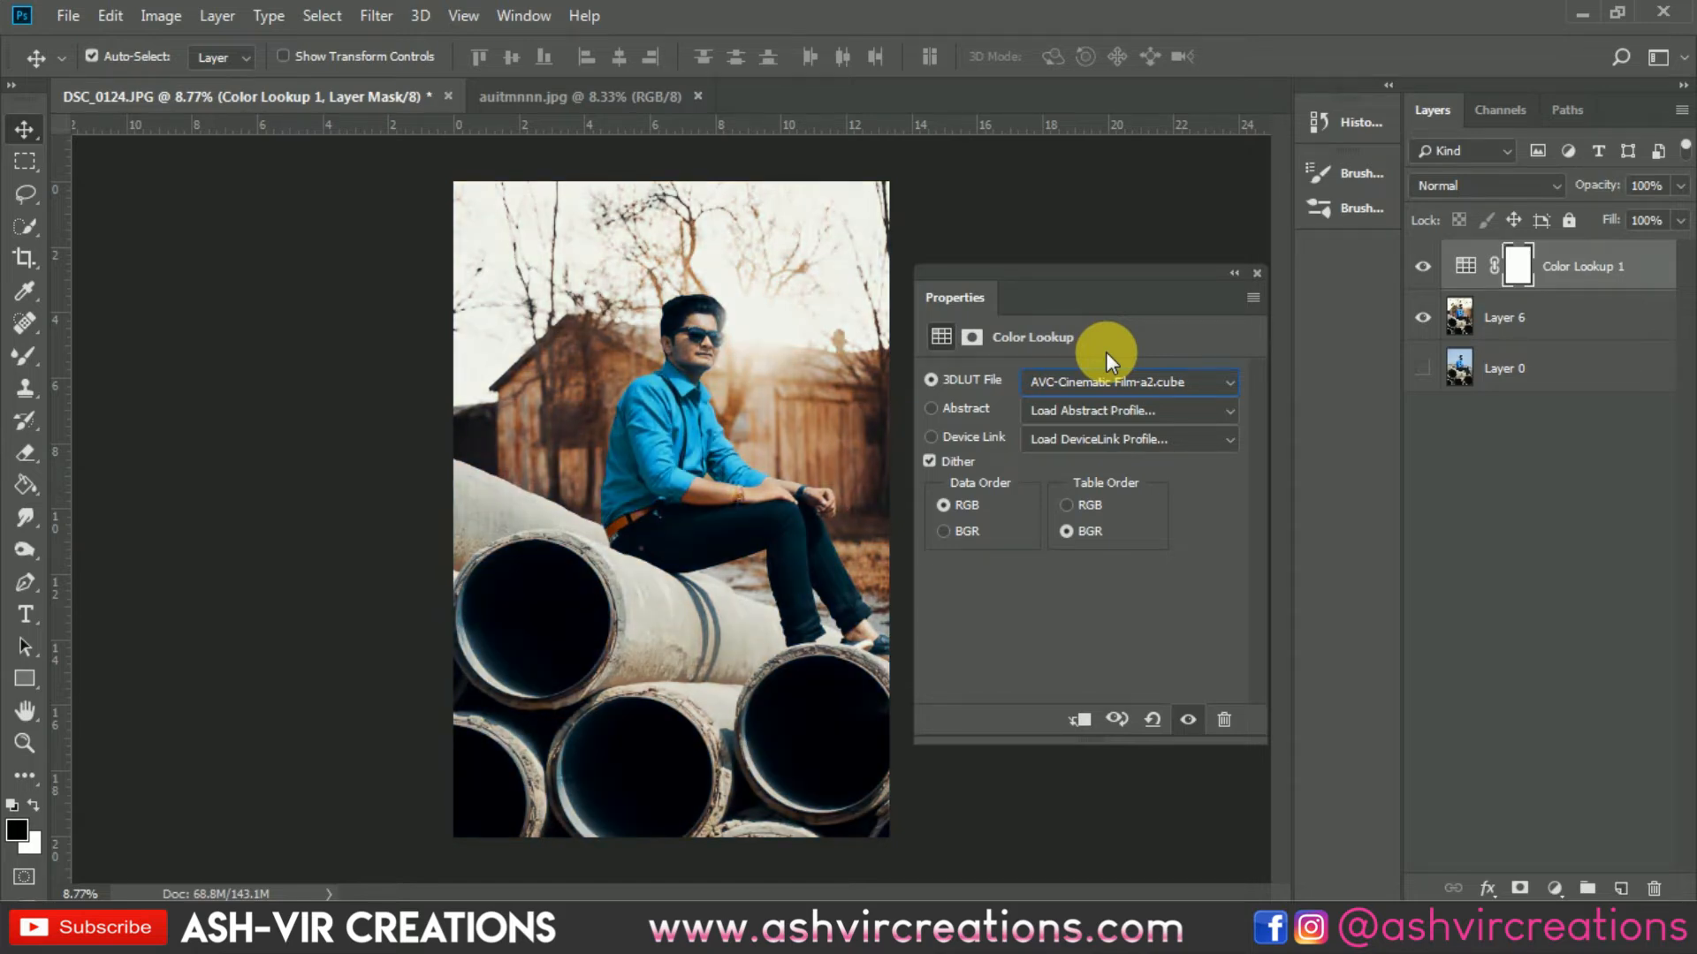
pyautogui.press('Down')
pyautogui.press('Down')
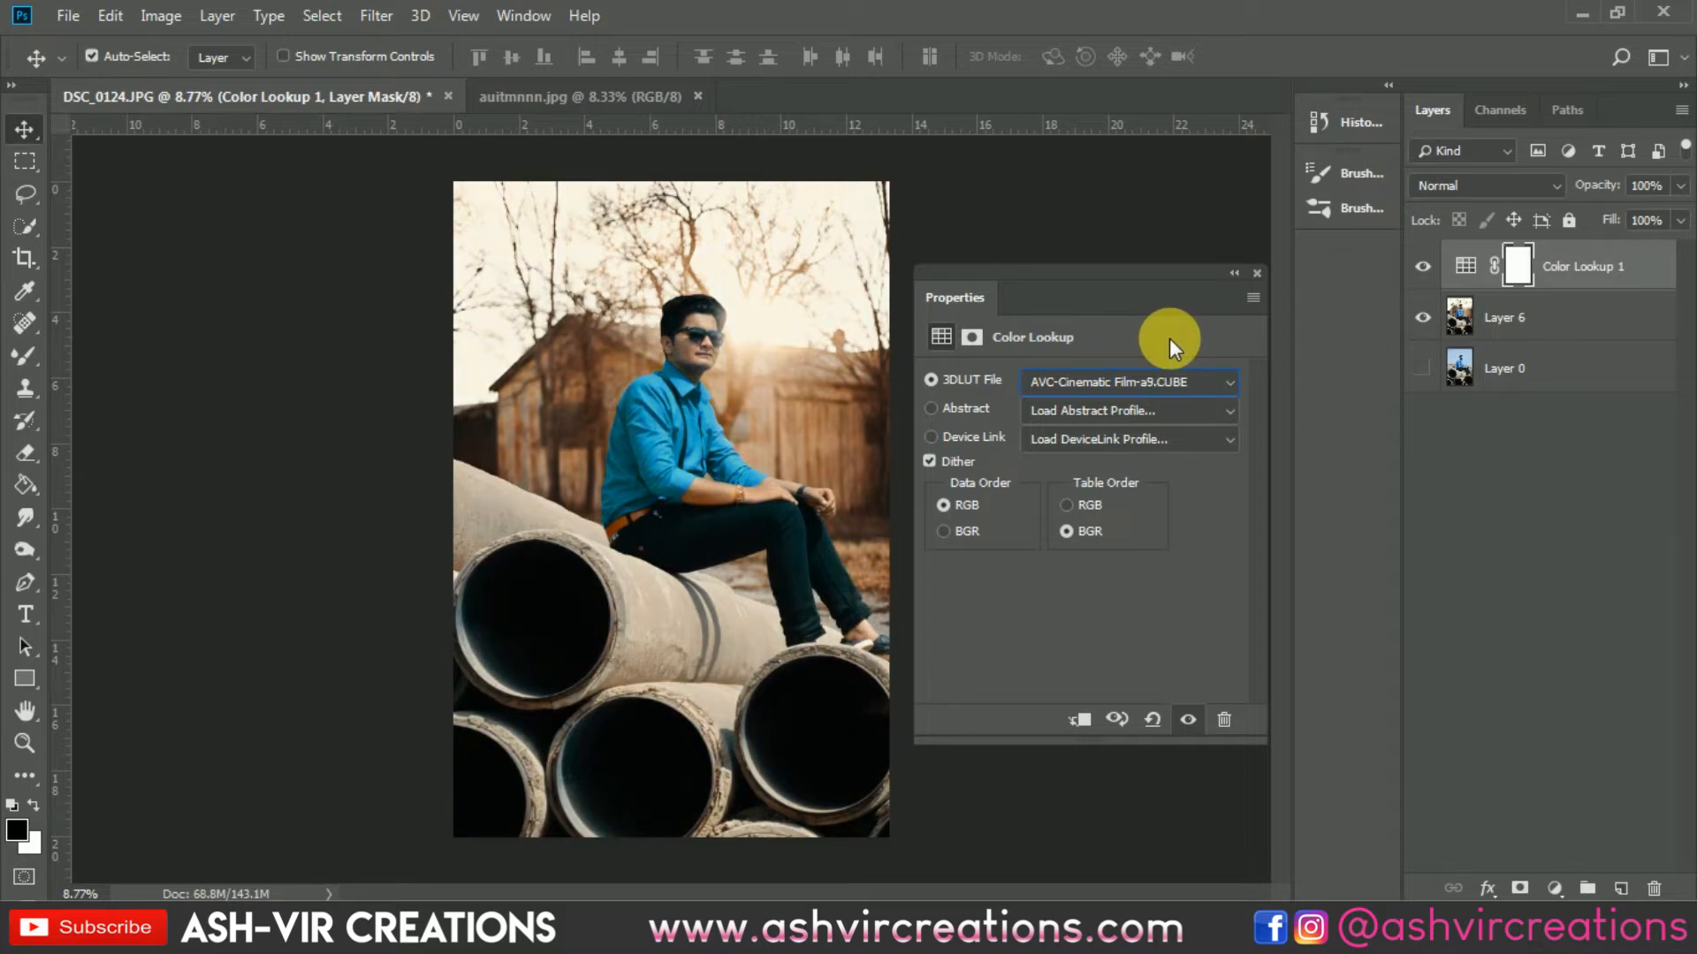
pyautogui.press('Up')
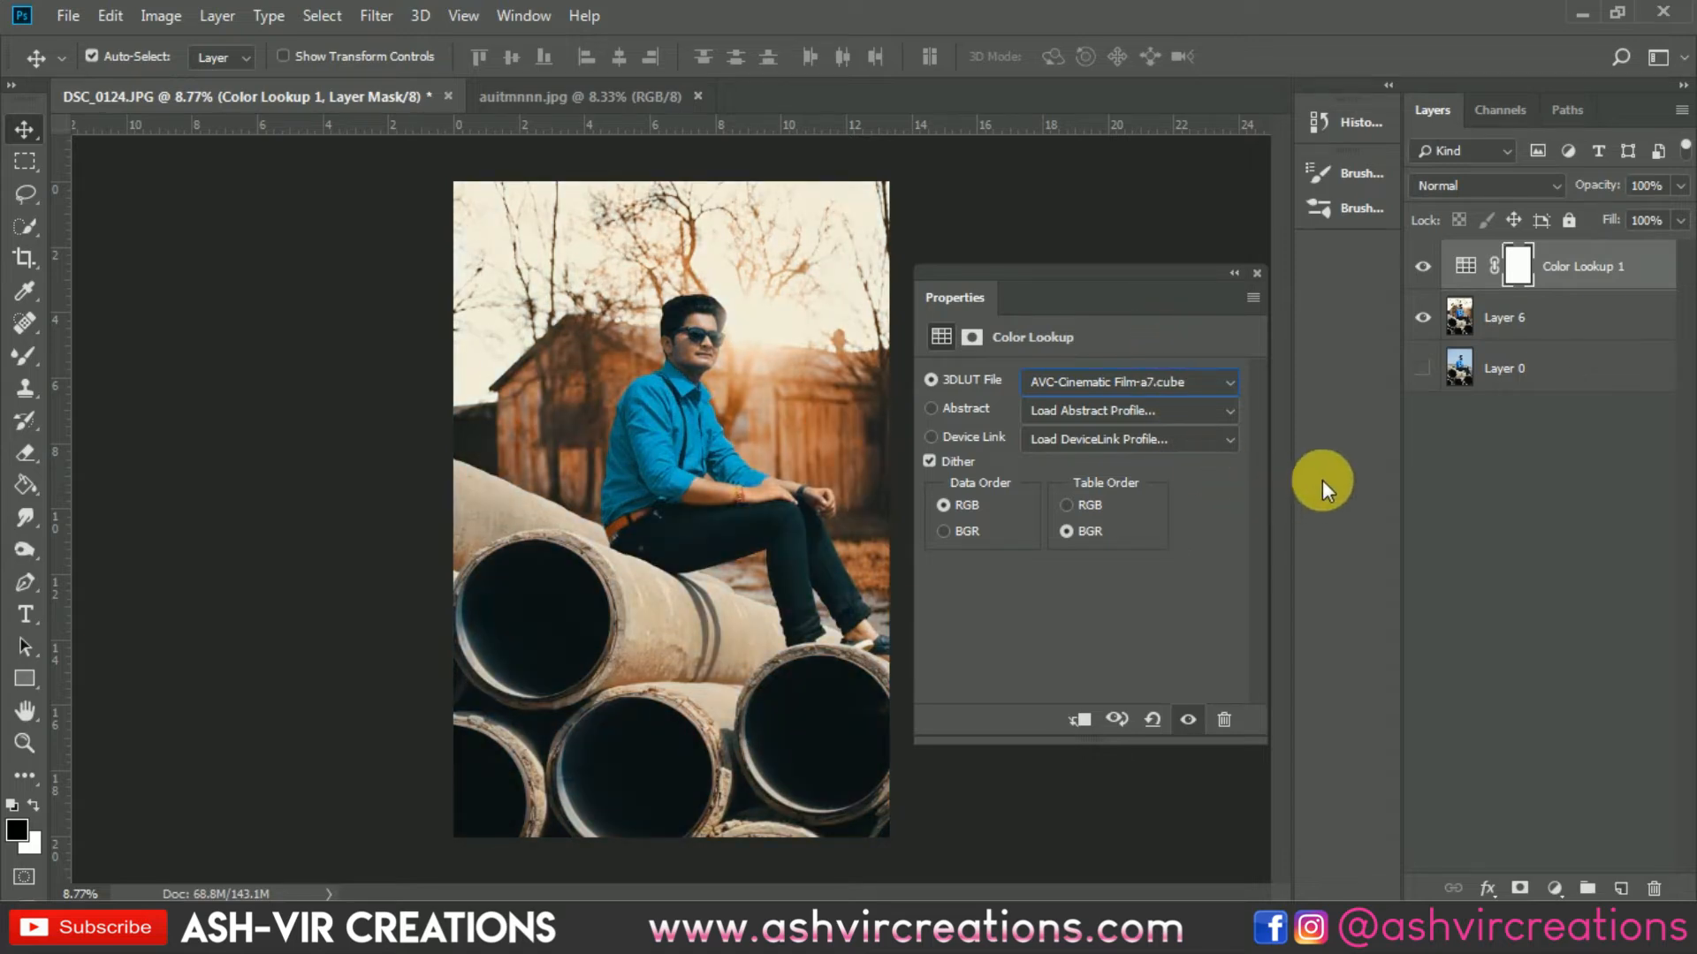
pyautogui.press('Up')
pyautogui.press('Up')
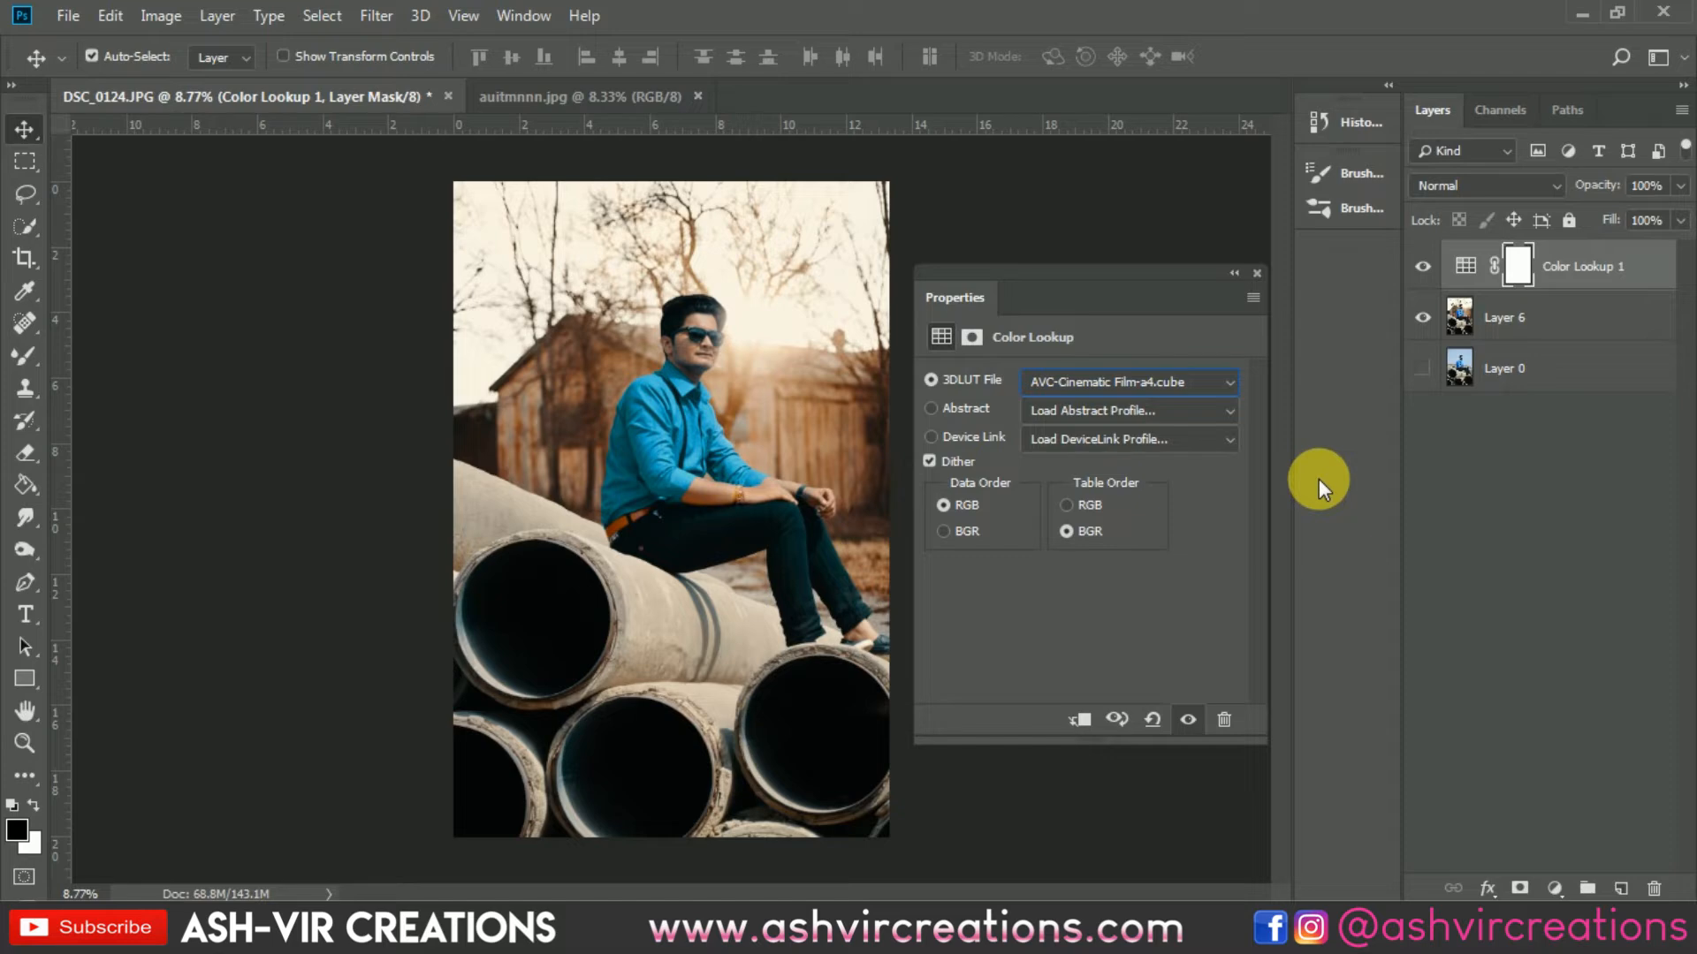
pyautogui.press('Up')
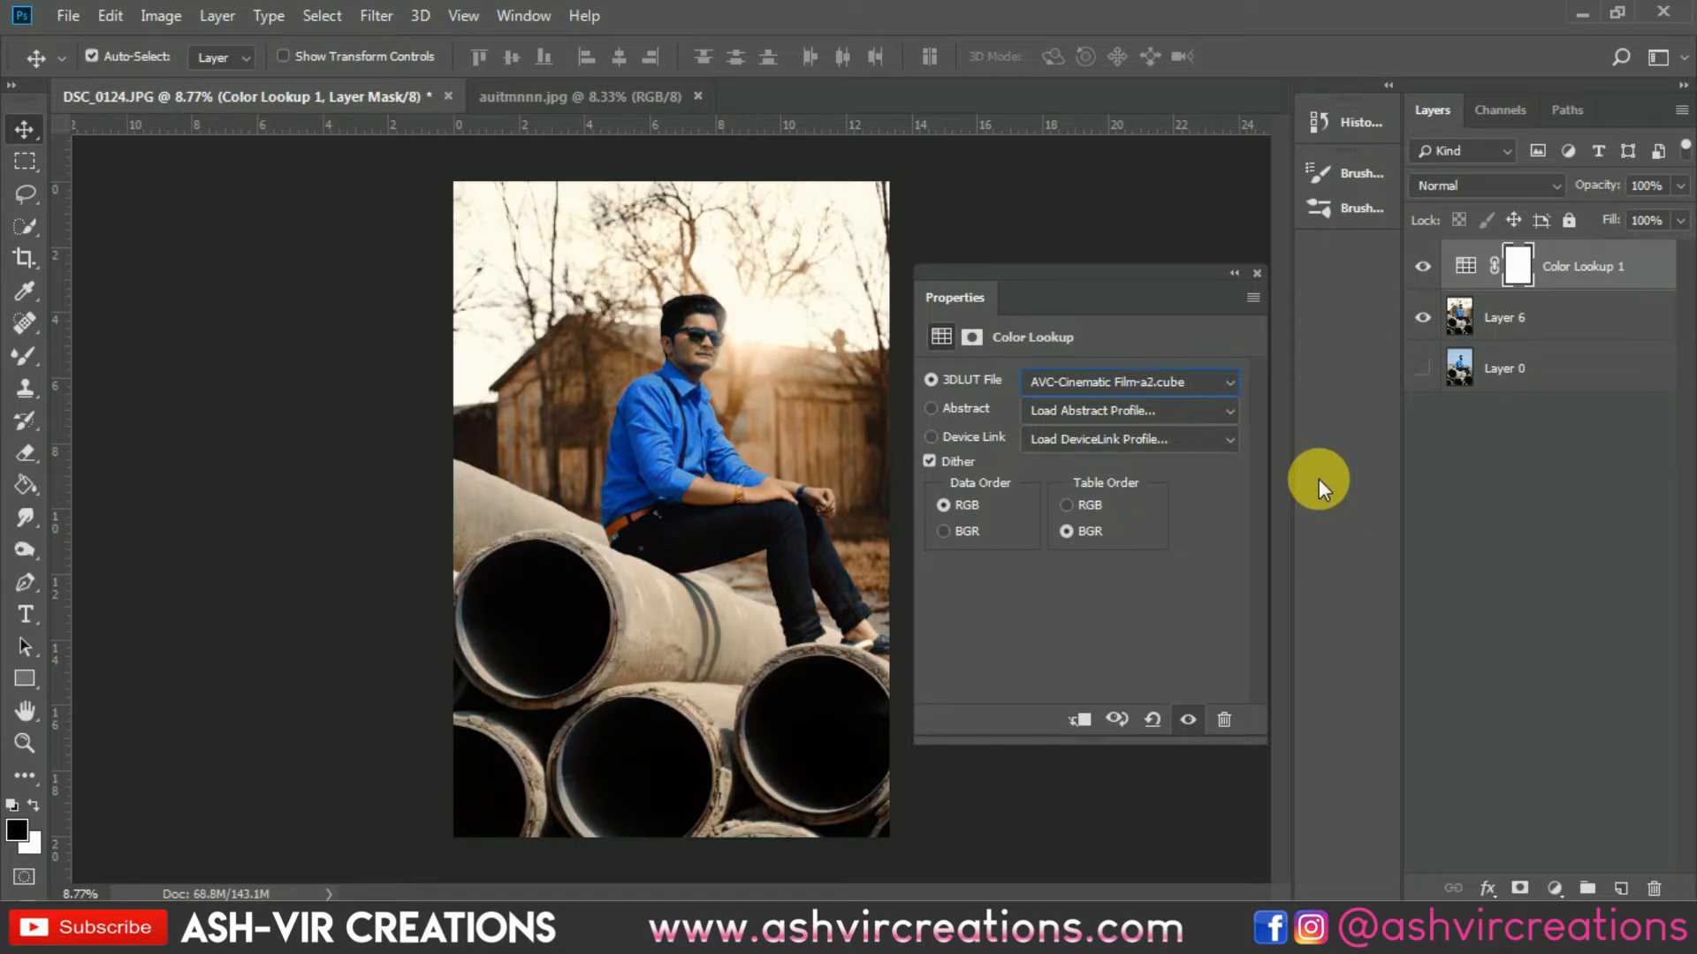
pyautogui.press('Up')
pyautogui.press('Down')
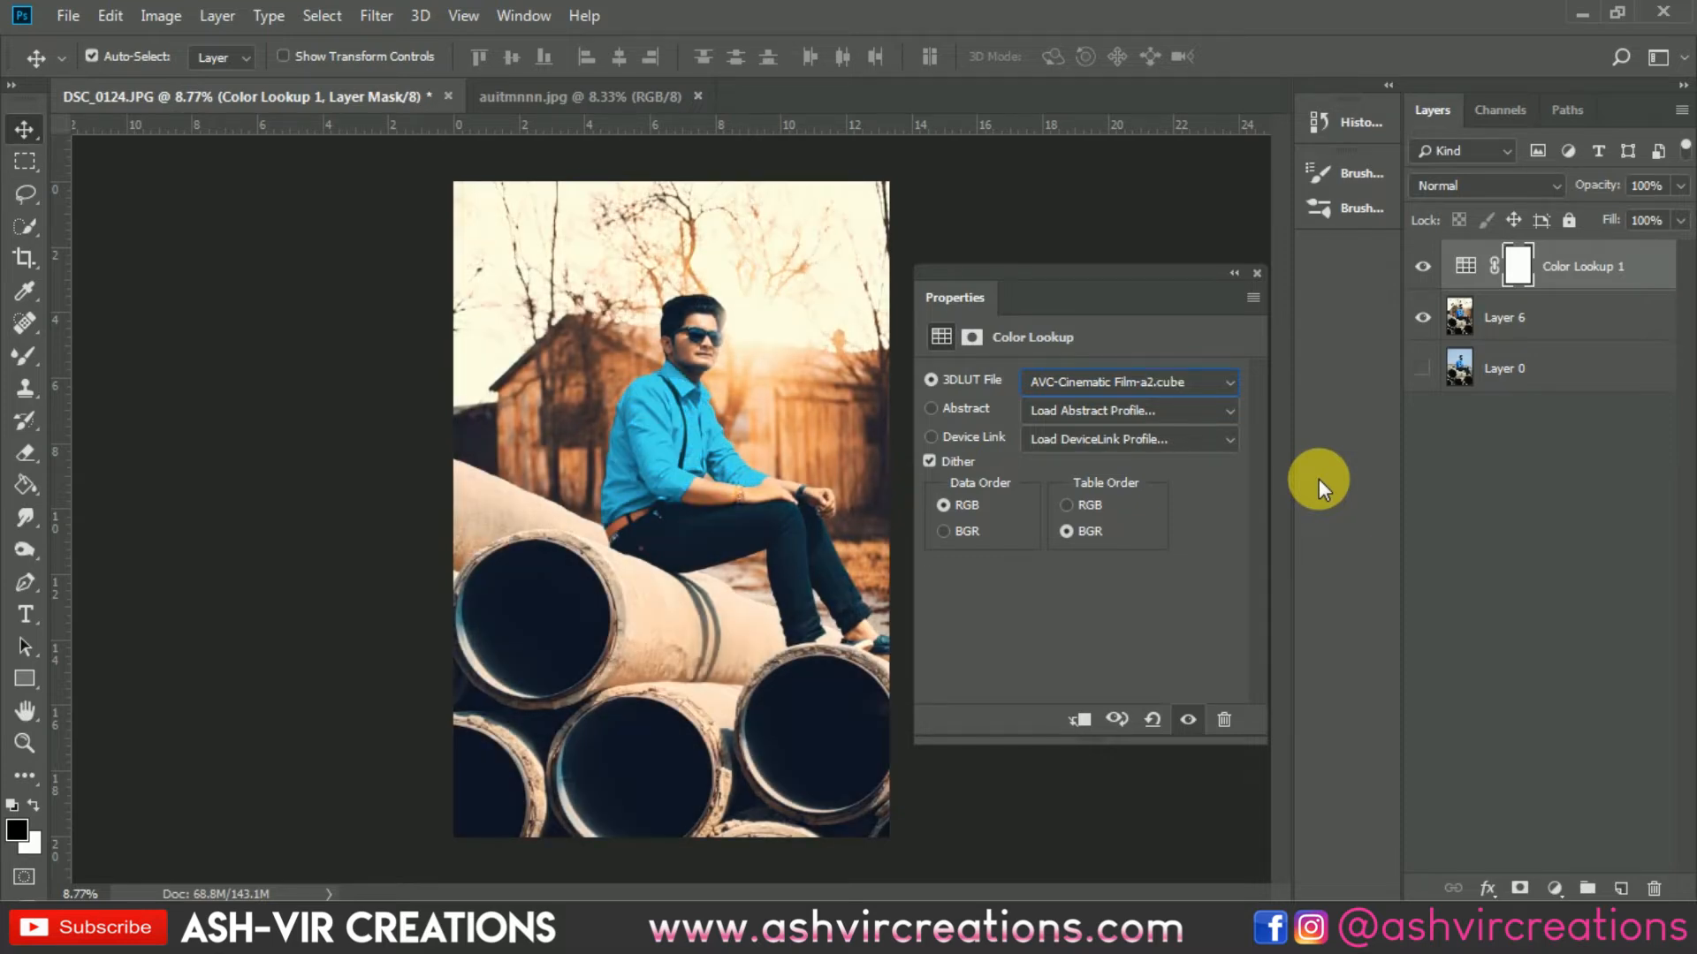
pyautogui.click(1256, 274)
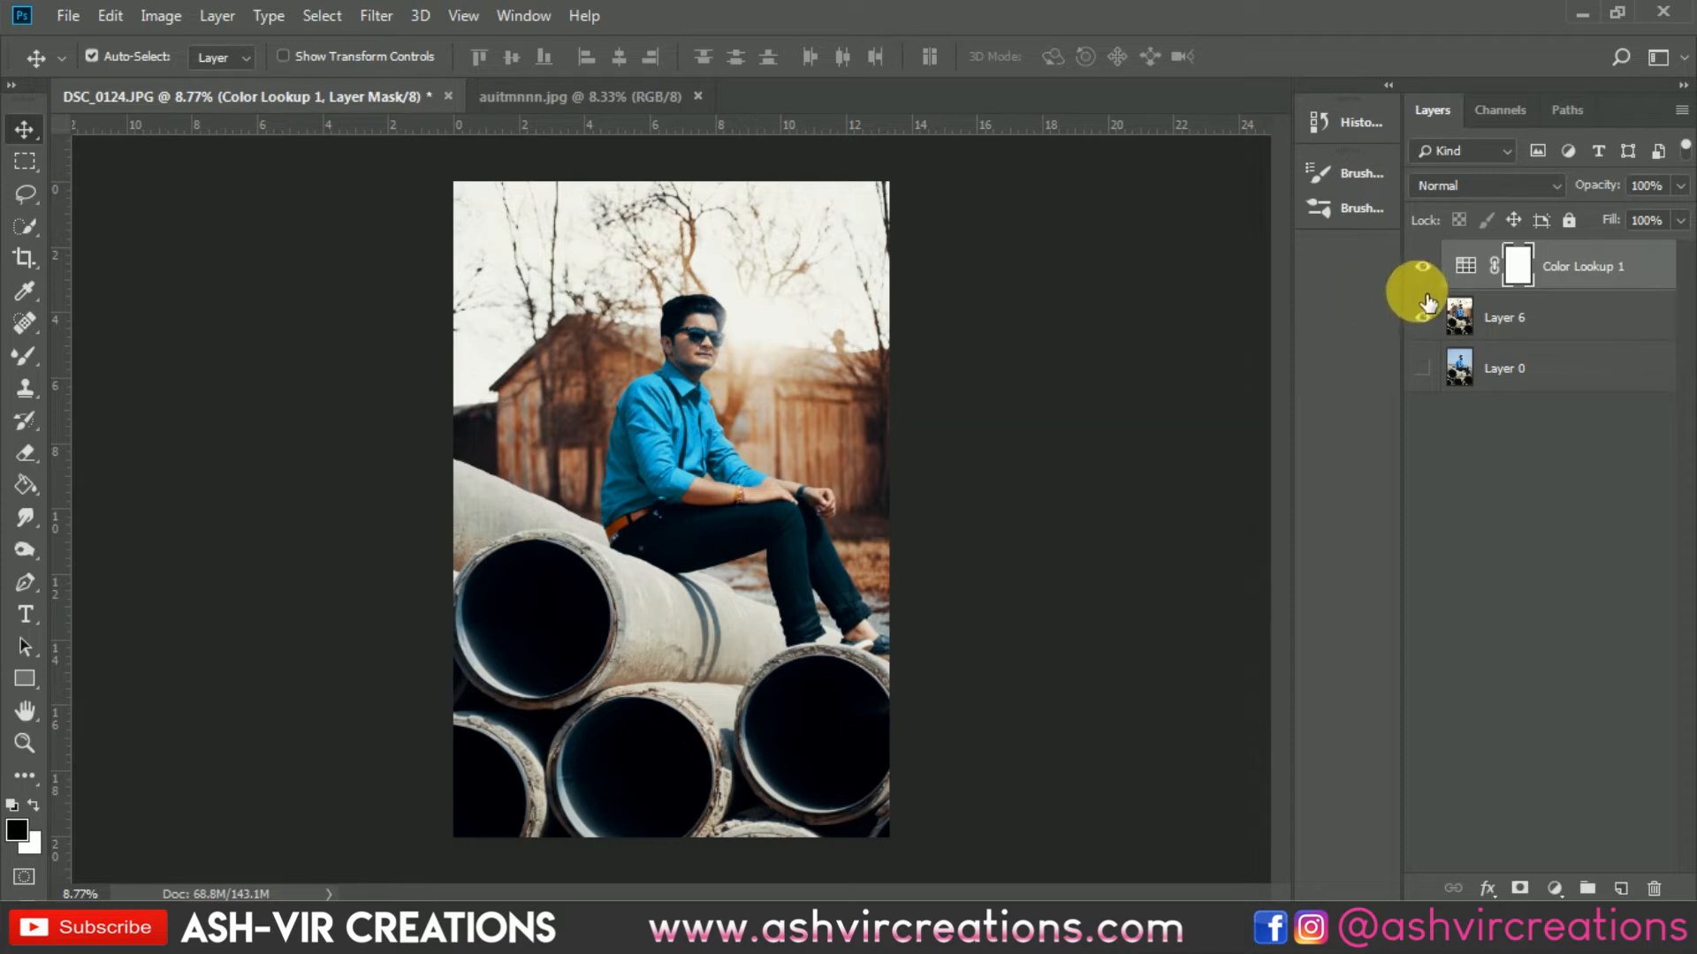
# Compare the image with the Color Lookup grade hidden and shown, and examine the graded result closer up.
pyautogui.click(1423, 268)
pyautogui.click(1423, 269)
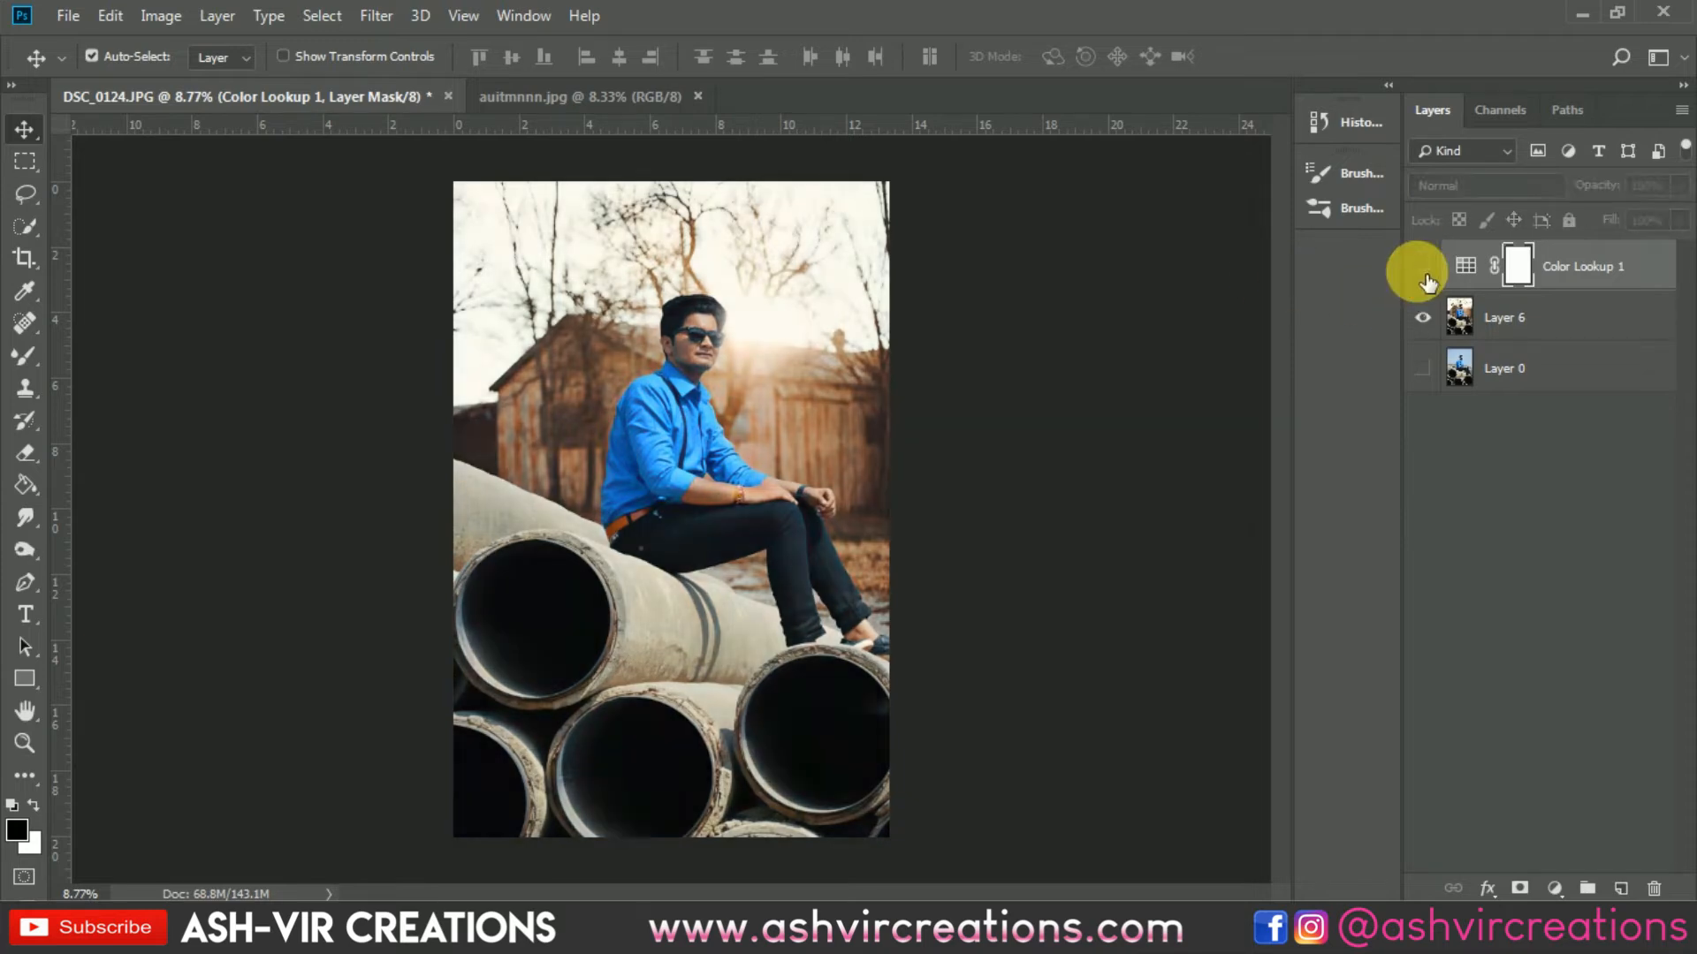
pyautogui.click(1424, 270)
pyautogui.click(1424, 269)
pyautogui.click(1424, 269)
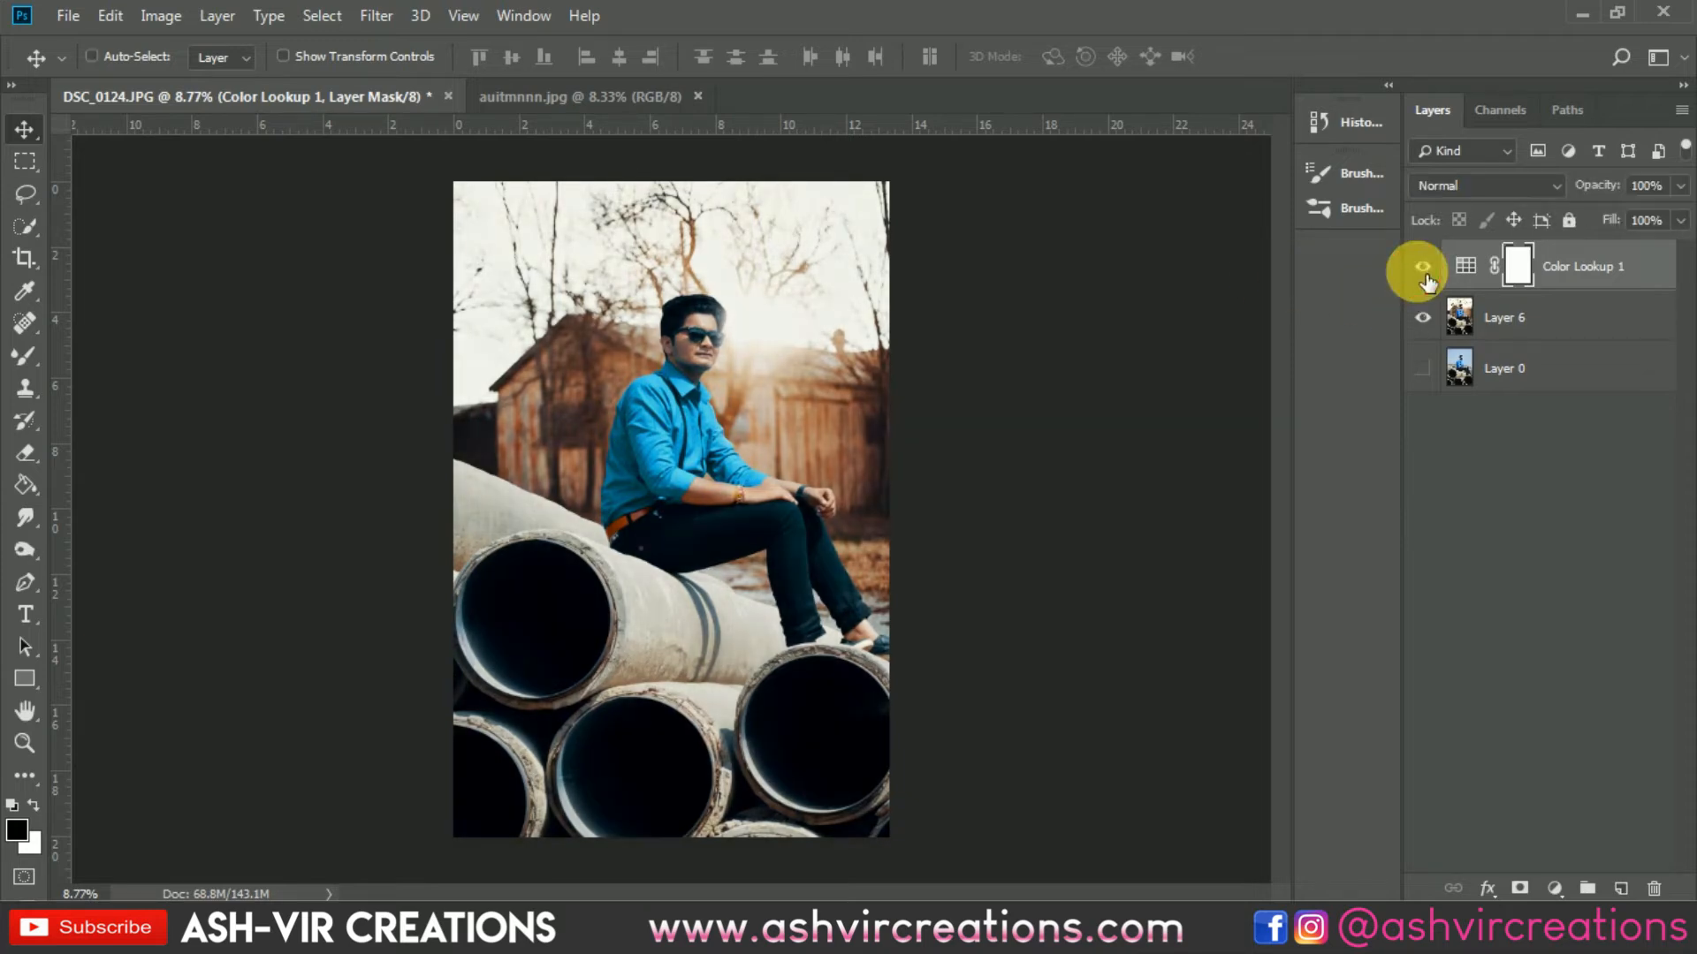
pyautogui.hotkey('ctrl', '+')
pyautogui.hotkey('ctrl', '+')
pyautogui.hotkey('ctrl', '-')
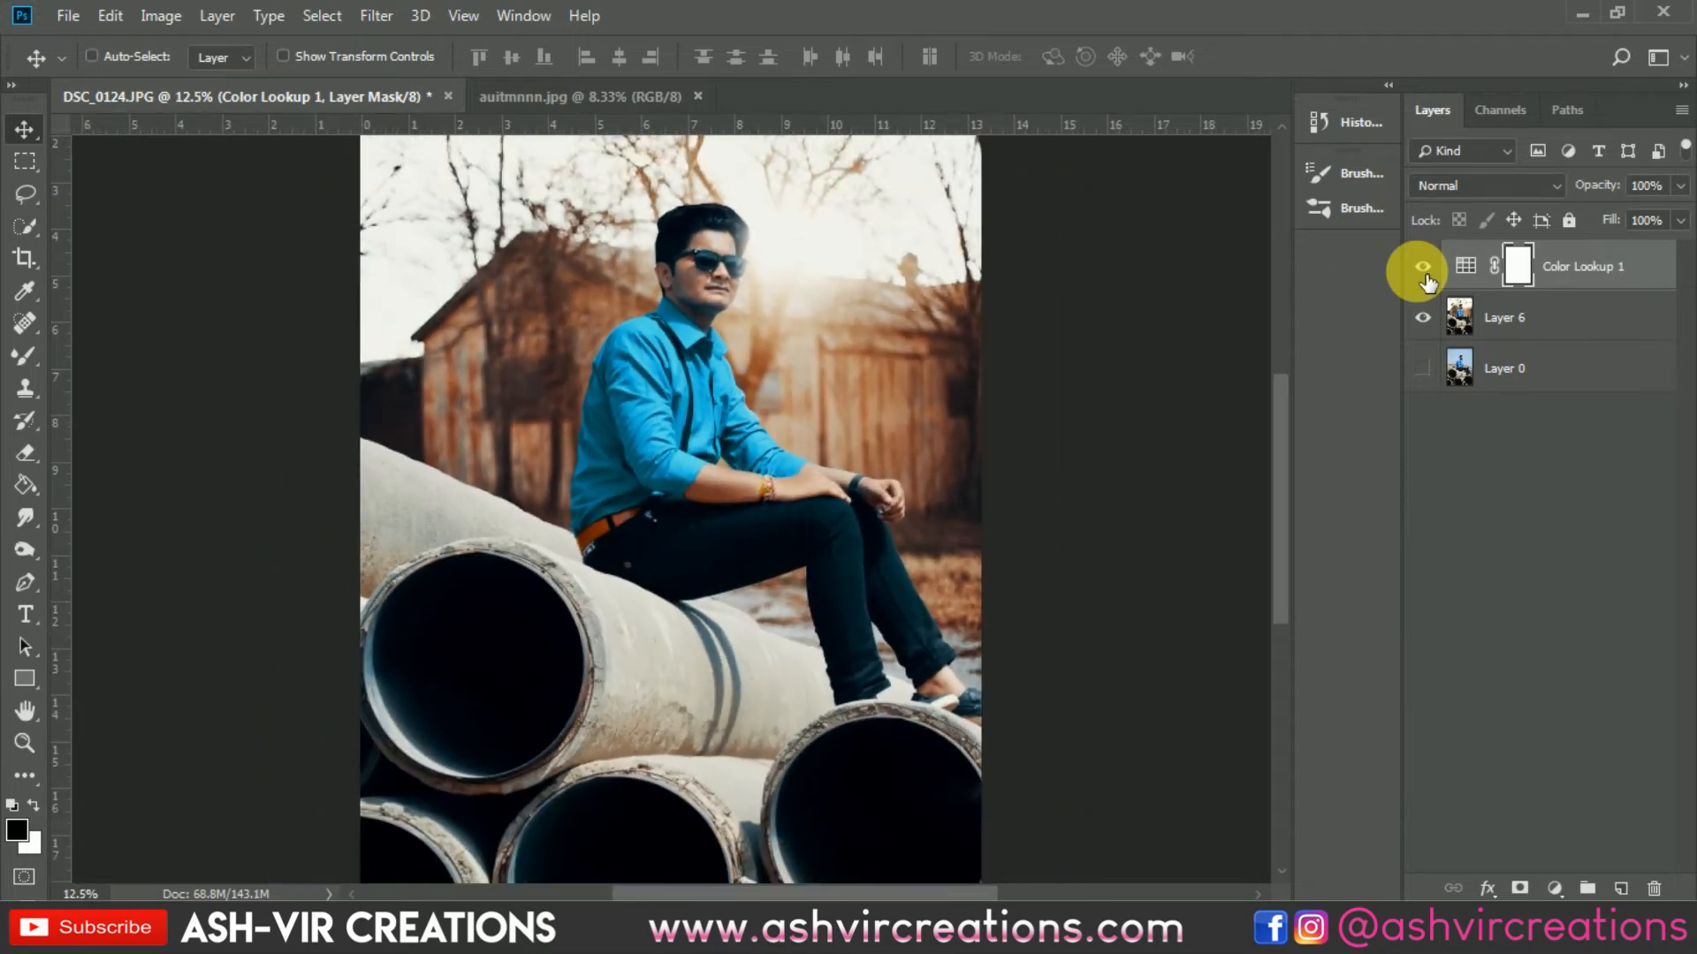
# Recheck the grade by hiding and showing Color Lookup, and undo both that adjustment and the merge of portrait and background.
pyautogui.click(1423, 270)
pyautogui.click(1424, 270)
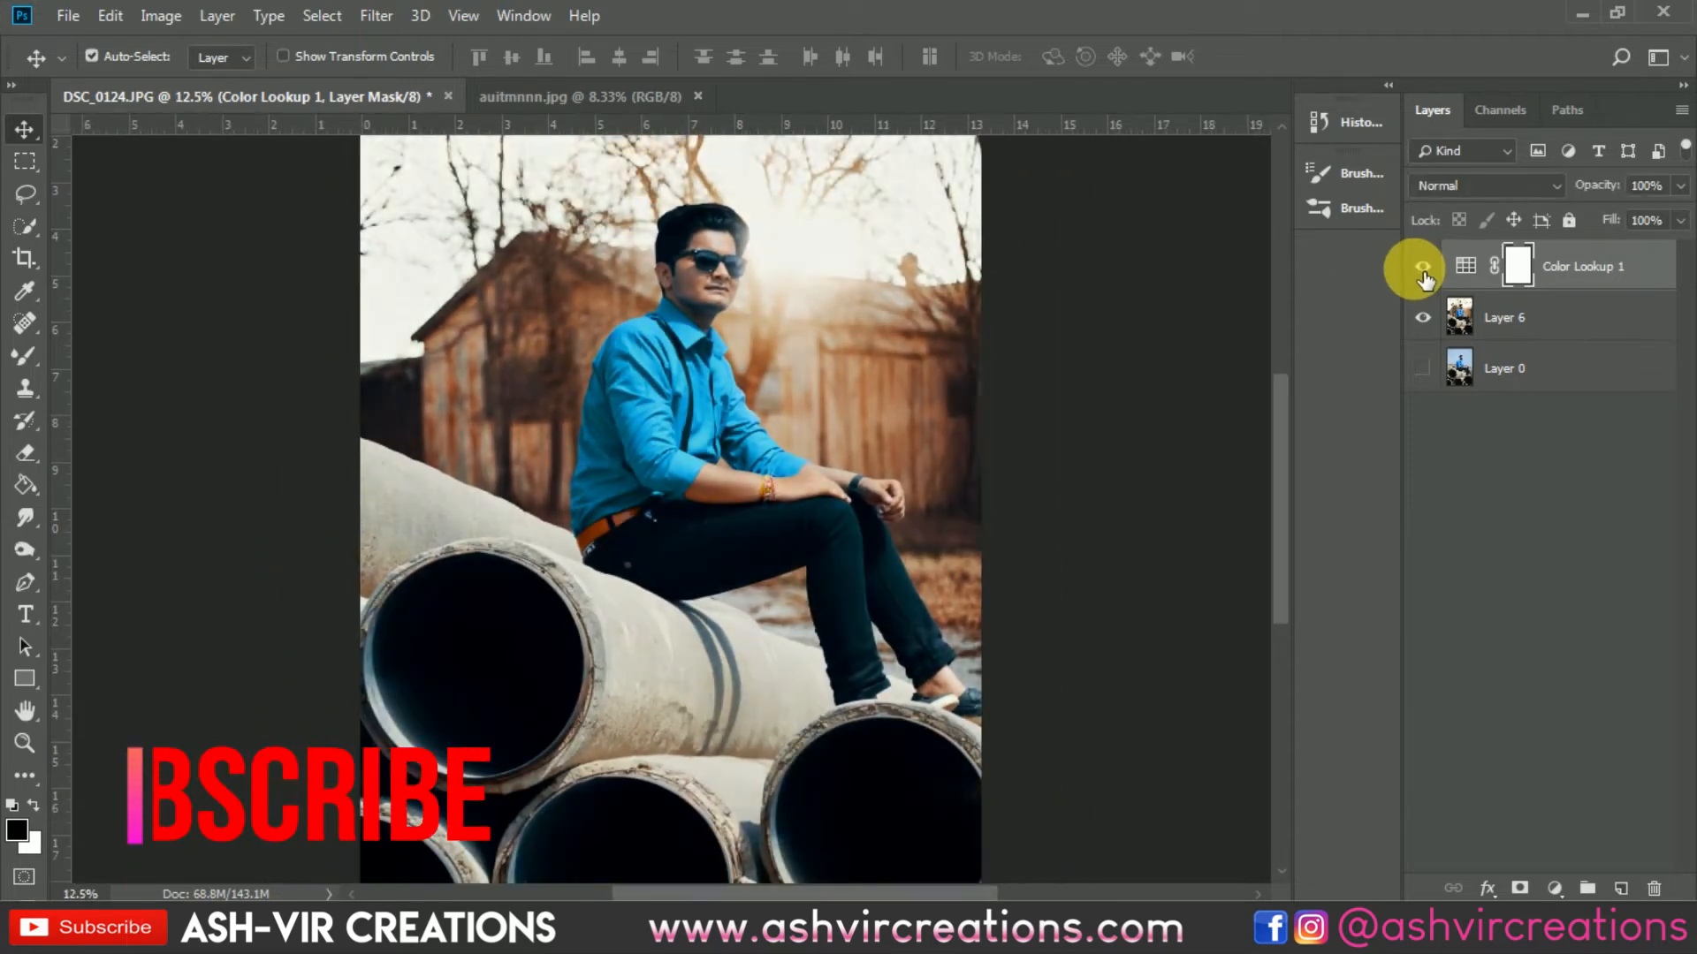
pyautogui.click(1423, 269)
pyautogui.click(1424, 269)
pyautogui.click(1424, 270)
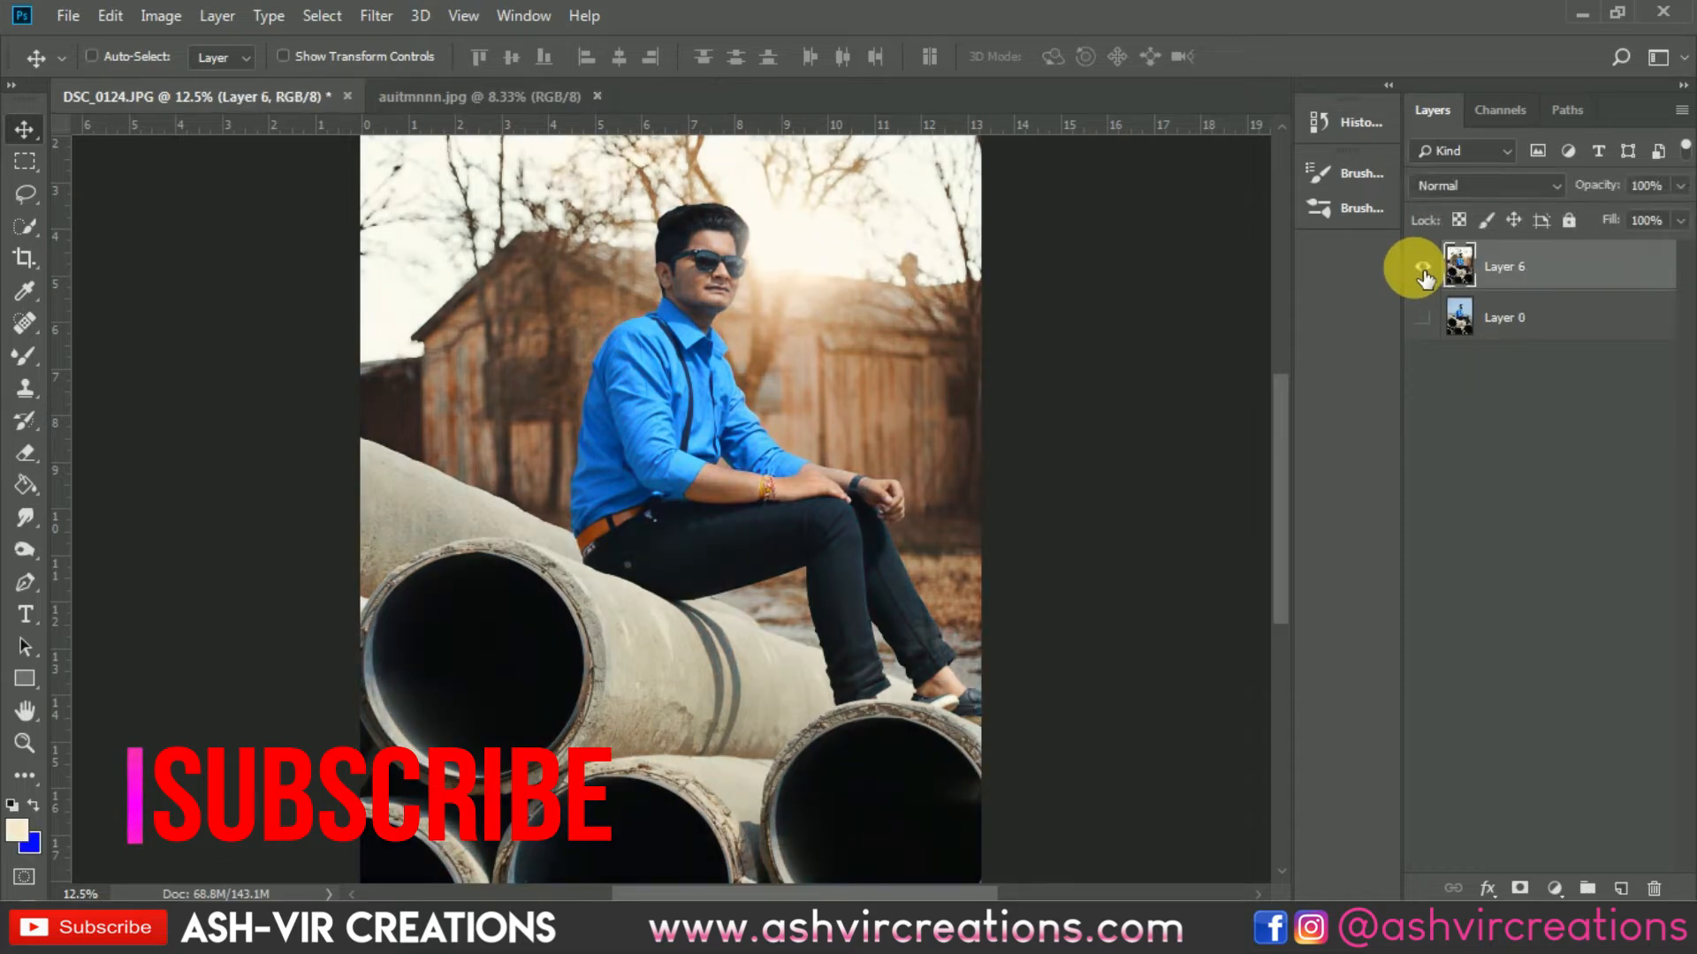
# Soften the upper edge of the concrete pipe behind the man with the Blur tool at size 70 and 77% strength.
pyautogui.scroll(5, 674, 586)
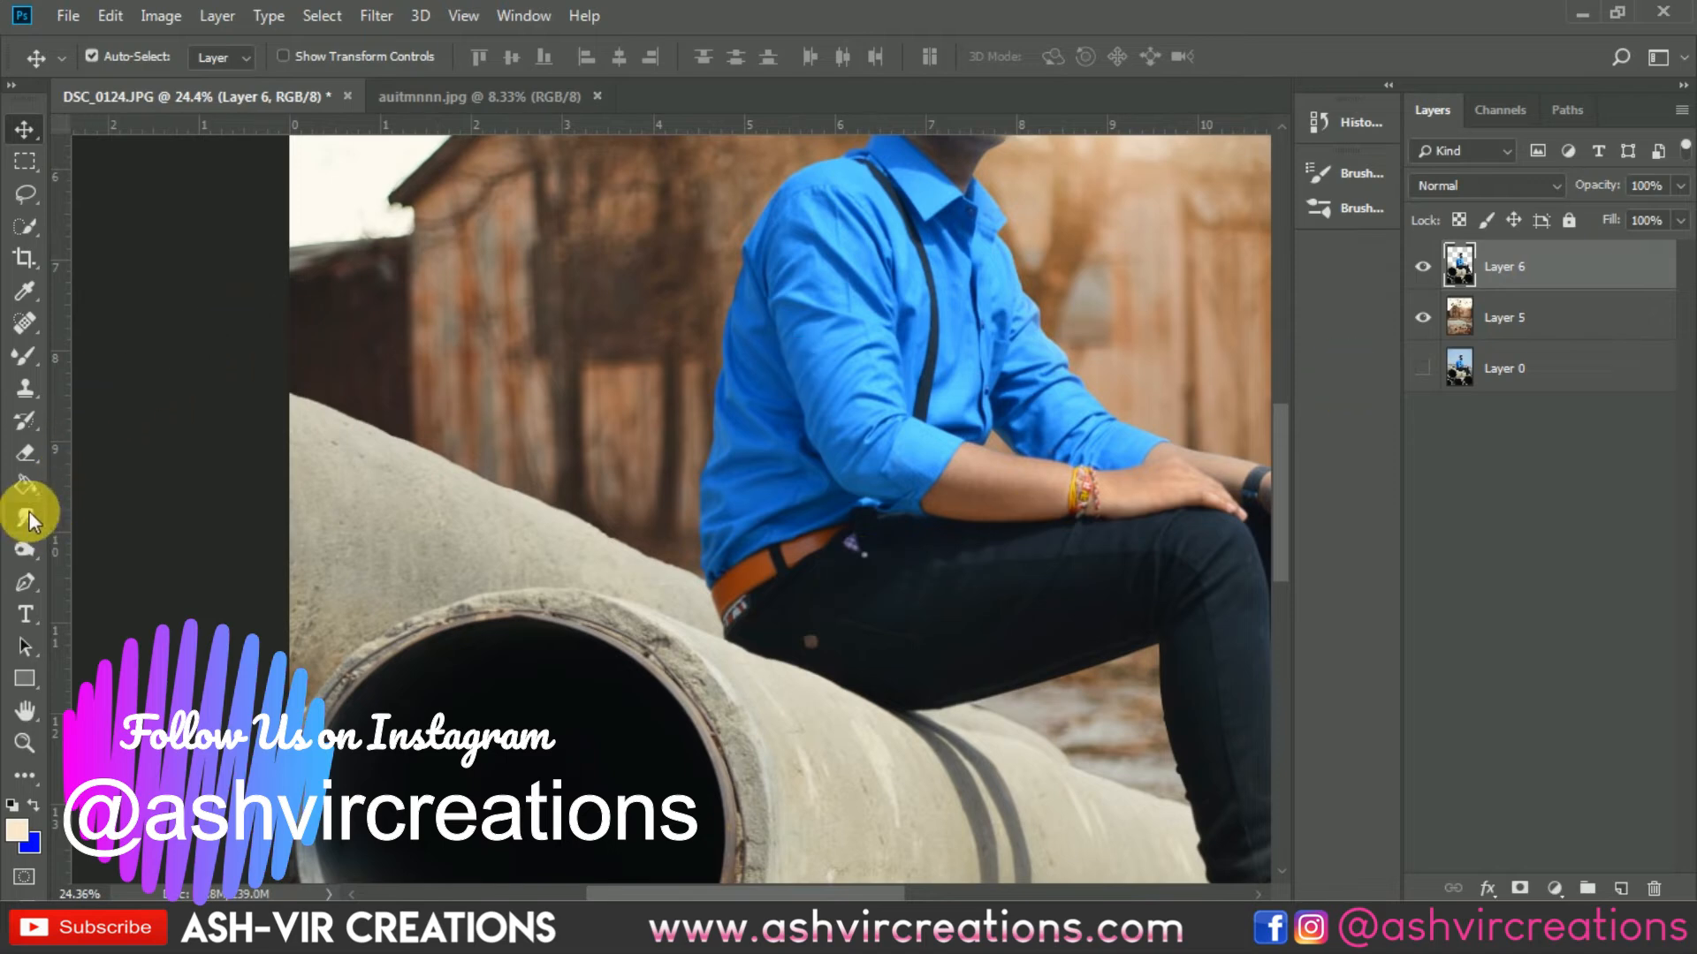
pyautogui.click(24, 517)
pyautogui.click(115, 520)
pyautogui.scroll(4, 360, 409)
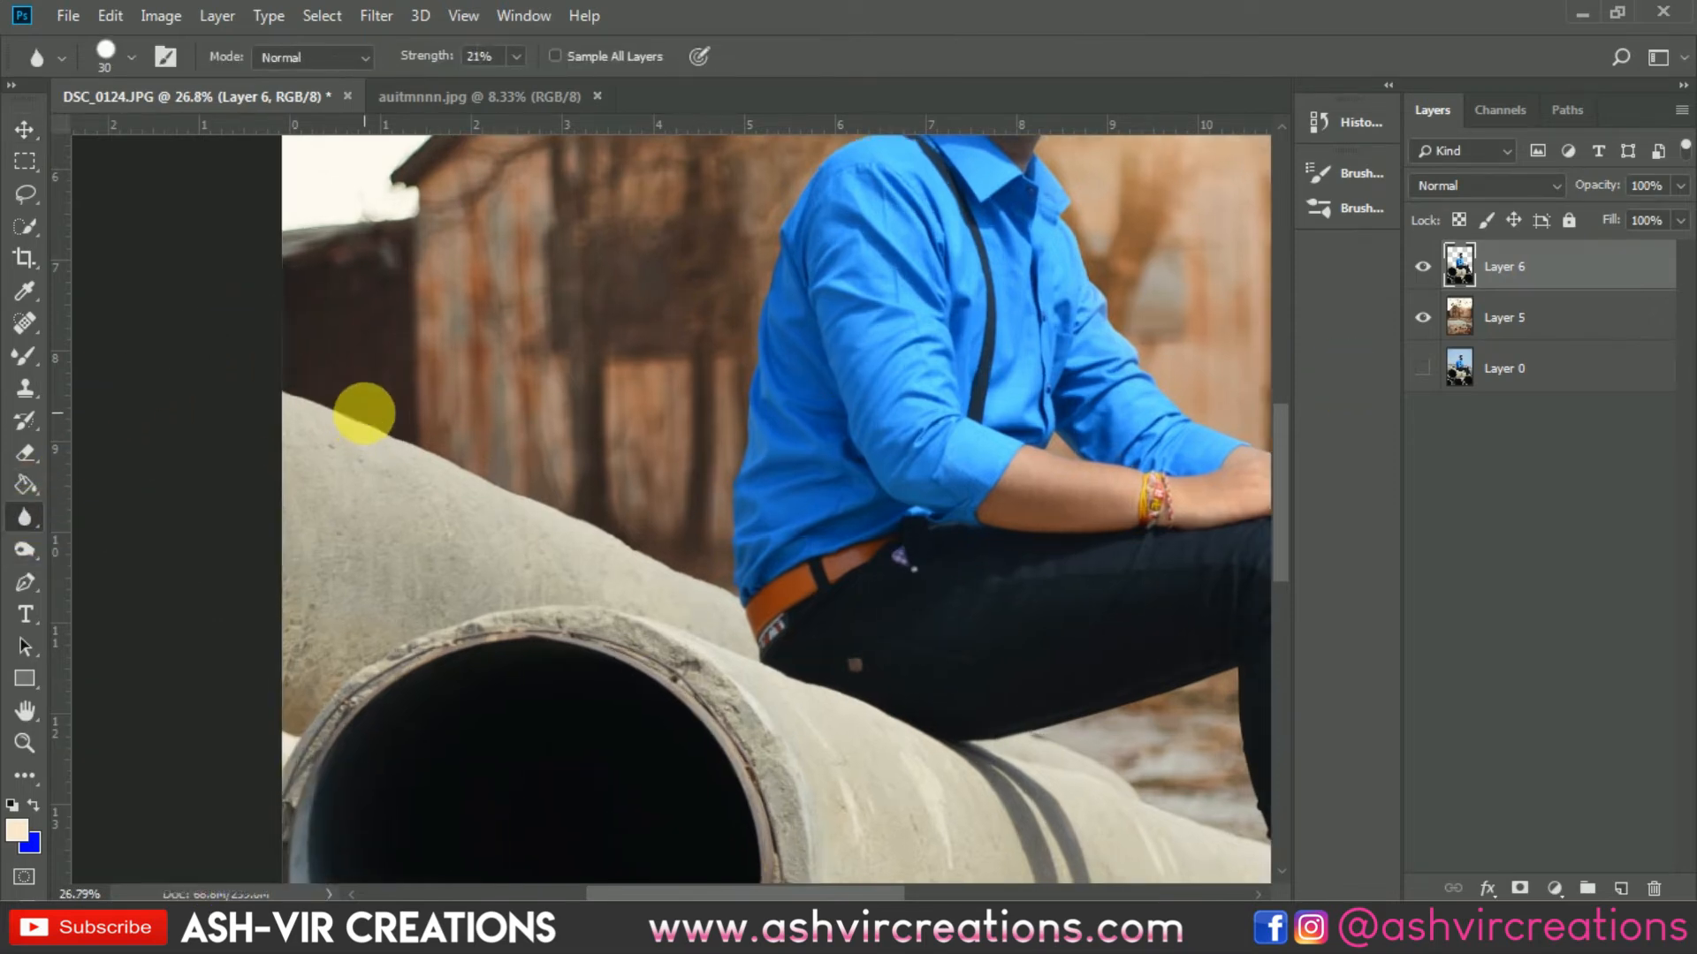
pyautogui.moveTo(333, 411); pyautogui.dragTo(274, 415)
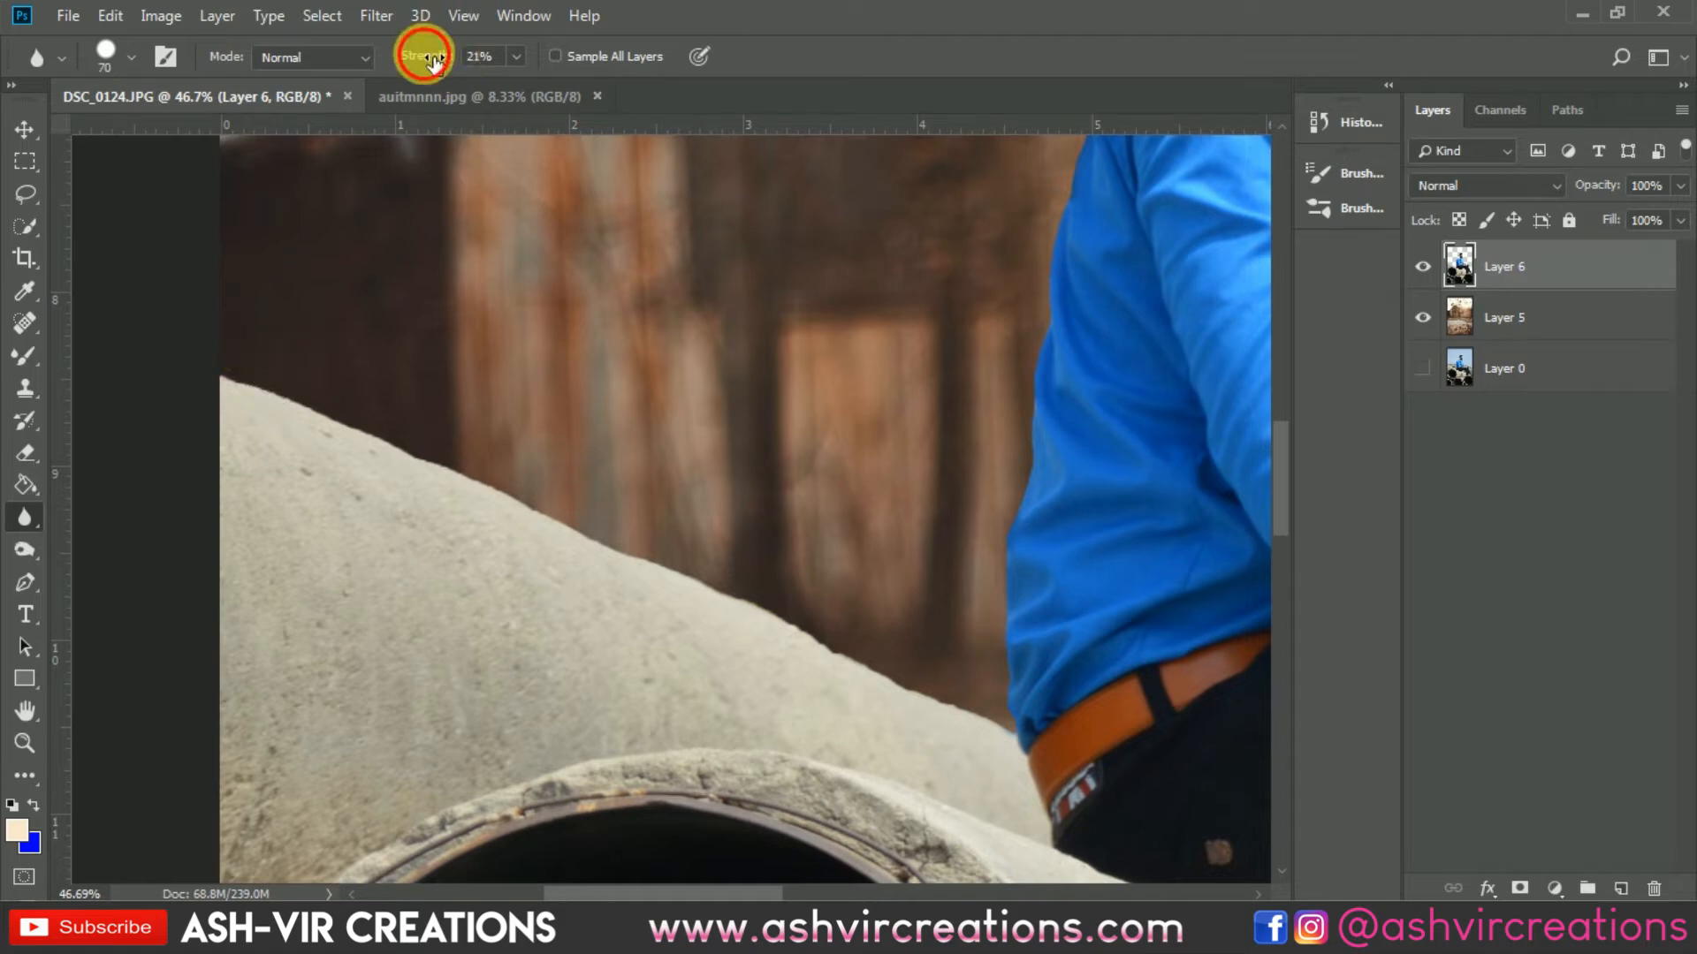
pyautogui.rightClick(455, 464)
pyautogui.doubleClick(686, 663)
pyautogui.moveTo(432, 56); pyautogui.dragTo(461, 58)
pyautogui.moveTo(267, 383)
pyautogui.mouseDown()
pyautogui.moveTo(885, 665)
pyautogui.moveTo(778, 608)
pyautogui.moveTo(902, 692)
pyautogui.moveTo(861, 671)
pyautogui.moveTo(1036, 748)
pyautogui.moveTo(1023, 412)
pyautogui.moveTo(856, 618)
pyautogui.moveTo(795, 662)
pyautogui.mouseUp()
# Blur the man's outline along the back of his shirt, his shoulder, his face and his far sleeve.
pyautogui.scroll(4, 792, 662)
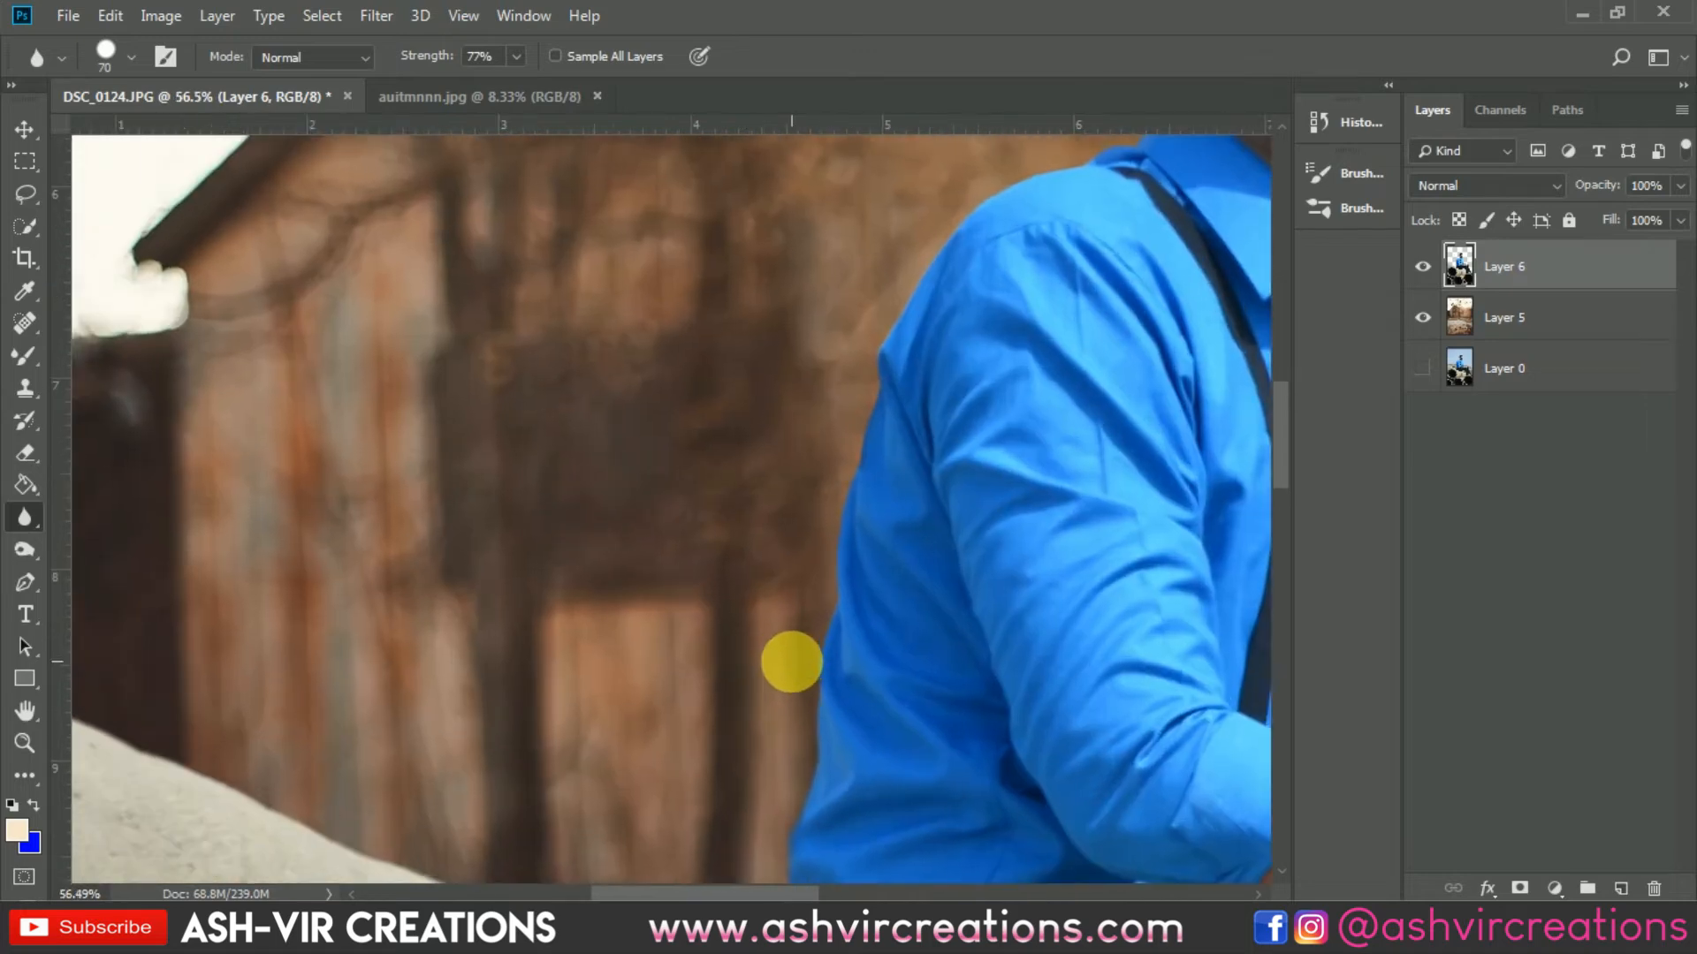
pyautogui.moveTo(798, 774)
pyautogui.mouseDown()
pyautogui.moveTo(856, 455)
pyautogui.moveTo(818, 649)
pyautogui.mouseUp()
pyautogui.moveTo(884, 495)
pyautogui.mouseDown()
pyautogui.moveTo(863, 553)
pyautogui.moveTo(773, 664)
pyautogui.moveTo(750, 492)
pyautogui.moveTo(765, 432)
pyautogui.moveTo(955, 235)
pyautogui.moveTo(764, 442)
pyautogui.moveTo(895, 440)
pyautogui.moveTo(948, 391)
pyautogui.moveTo(959, 323)
pyautogui.moveTo(942, 274)
pyautogui.moveTo(870, 543)
pyautogui.moveTo(893, 348)
pyautogui.moveTo(151, 283)
pyautogui.mouseUp()
pyautogui.moveTo(531, 264); pyautogui.dragTo(628, 328)
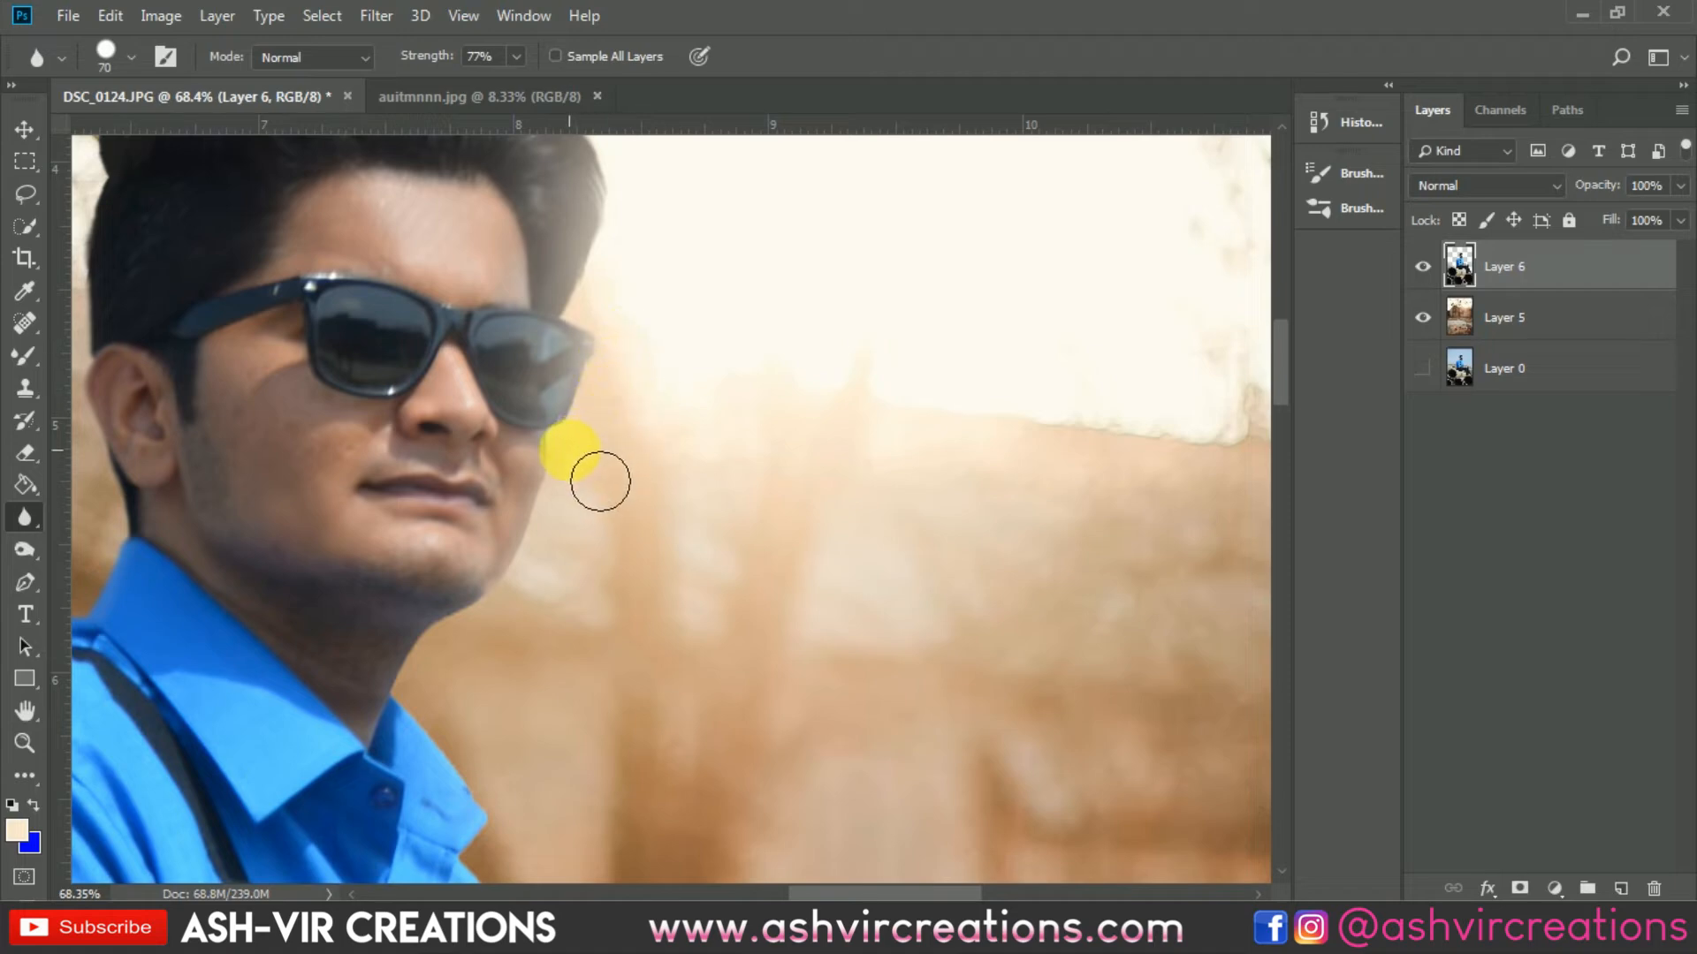
pyautogui.moveTo(554, 626)
pyautogui.mouseDown()
pyautogui.moveTo(573, 683)
pyautogui.moveTo(511, 527)
pyautogui.moveTo(532, 548)
pyautogui.moveTo(407, 551)
pyautogui.moveTo(397, 580)
pyautogui.moveTo(443, 622)
pyautogui.moveTo(479, 704)
pyautogui.moveTo(438, 729)
pyautogui.moveTo(552, 705)
pyautogui.moveTo(541, 460)
pyautogui.moveTo(466, 527)
pyautogui.moveTo(512, 669)
pyautogui.moveTo(571, 717)
pyautogui.moveTo(548, 777)
pyautogui.moveTo(602, 713)
pyautogui.moveTo(585, 377)
pyautogui.moveTo(491, 490)
pyautogui.moveTo(567, 547)
pyautogui.moveTo(565, 574)
pyautogui.moveTo(627, 650)
pyautogui.moveTo(737, 745)
pyautogui.moveTo(1075, 817)
pyautogui.mouseUp()
pyautogui.moveTo(343, 782)
pyautogui.mouseDown()
pyautogui.moveTo(376, 803)
pyautogui.moveTo(326, 796)
pyautogui.moveTo(337, 777)
pyautogui.mouseUp()
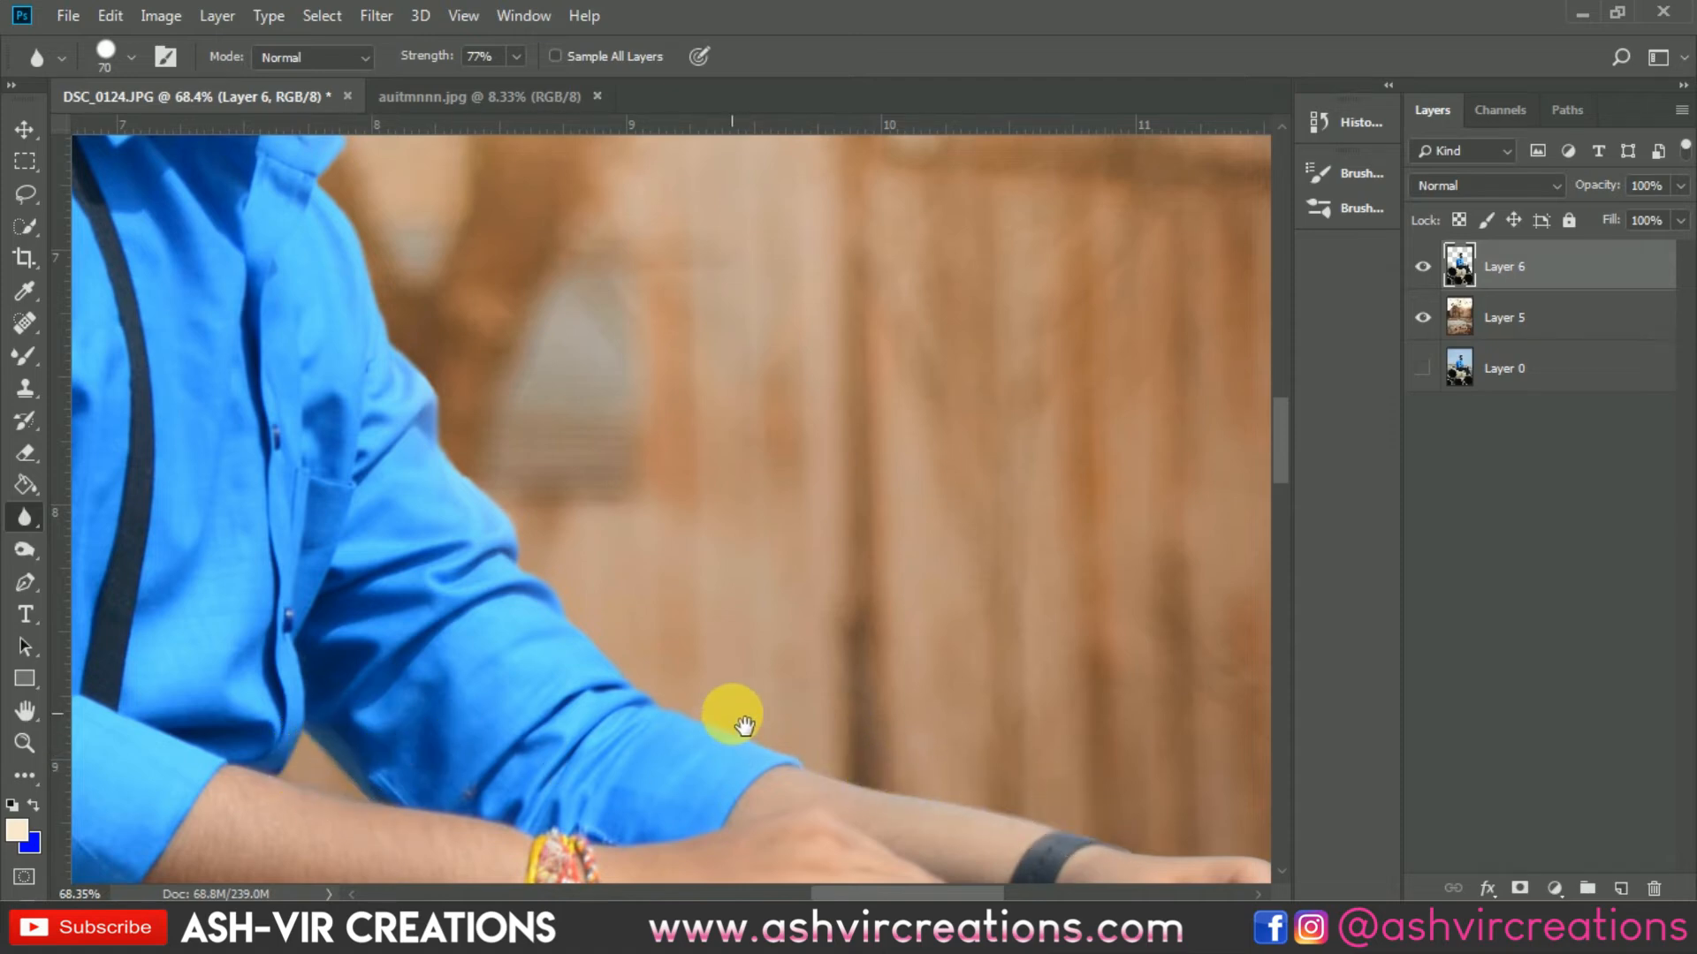
# Blur the outline of the man's far forearm, wrist and hand against the barn wall.
pyautogui.moveTo(745, 720); pyautogui.dragTo(361, 527)
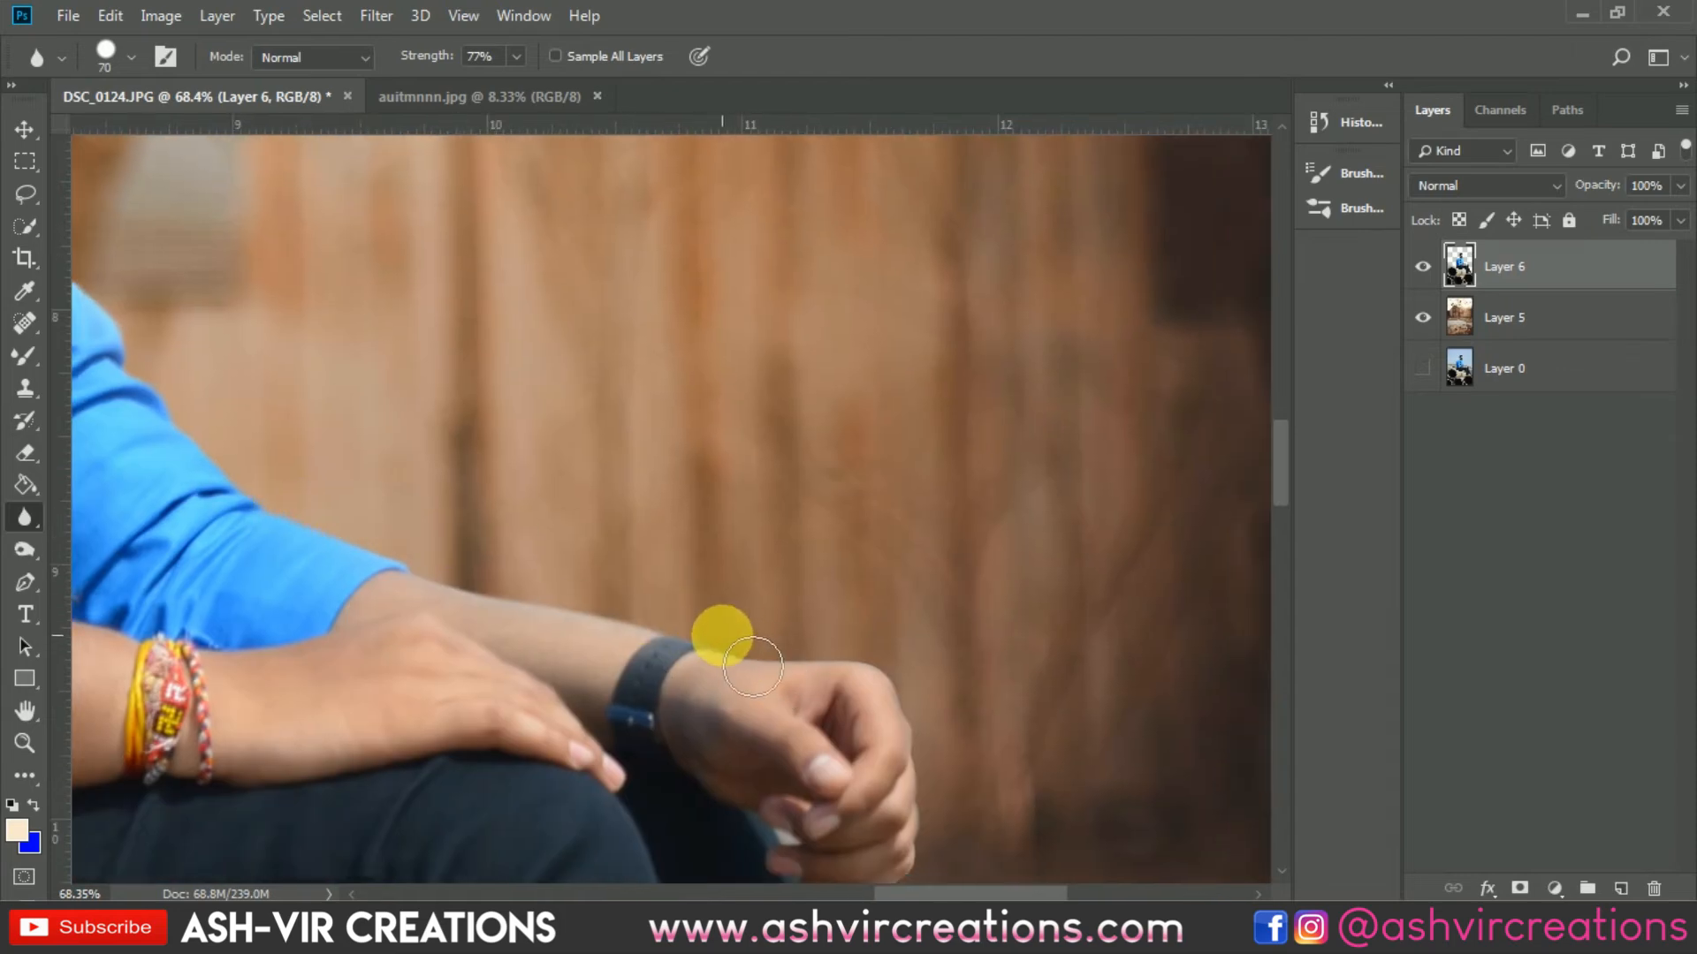
pyautogui.moveTo(752, 664)
pyautogui.mouseDown()
pyautogui.moveTo(837, 462)
pyautogui.moveTo(838, 440)
pyautogui.moveTo(804, 433)
pyautogui.moveTo(835, 496)
pyautogui.moveTo(840, 620)
pyautogui.moveTo(777, 666)
pyautogui.moveTo(727, 665)
pyautogui.moveTo(760, 671)
pyautogui.moveTo(824, 630)
pyautogui.mouseUp()
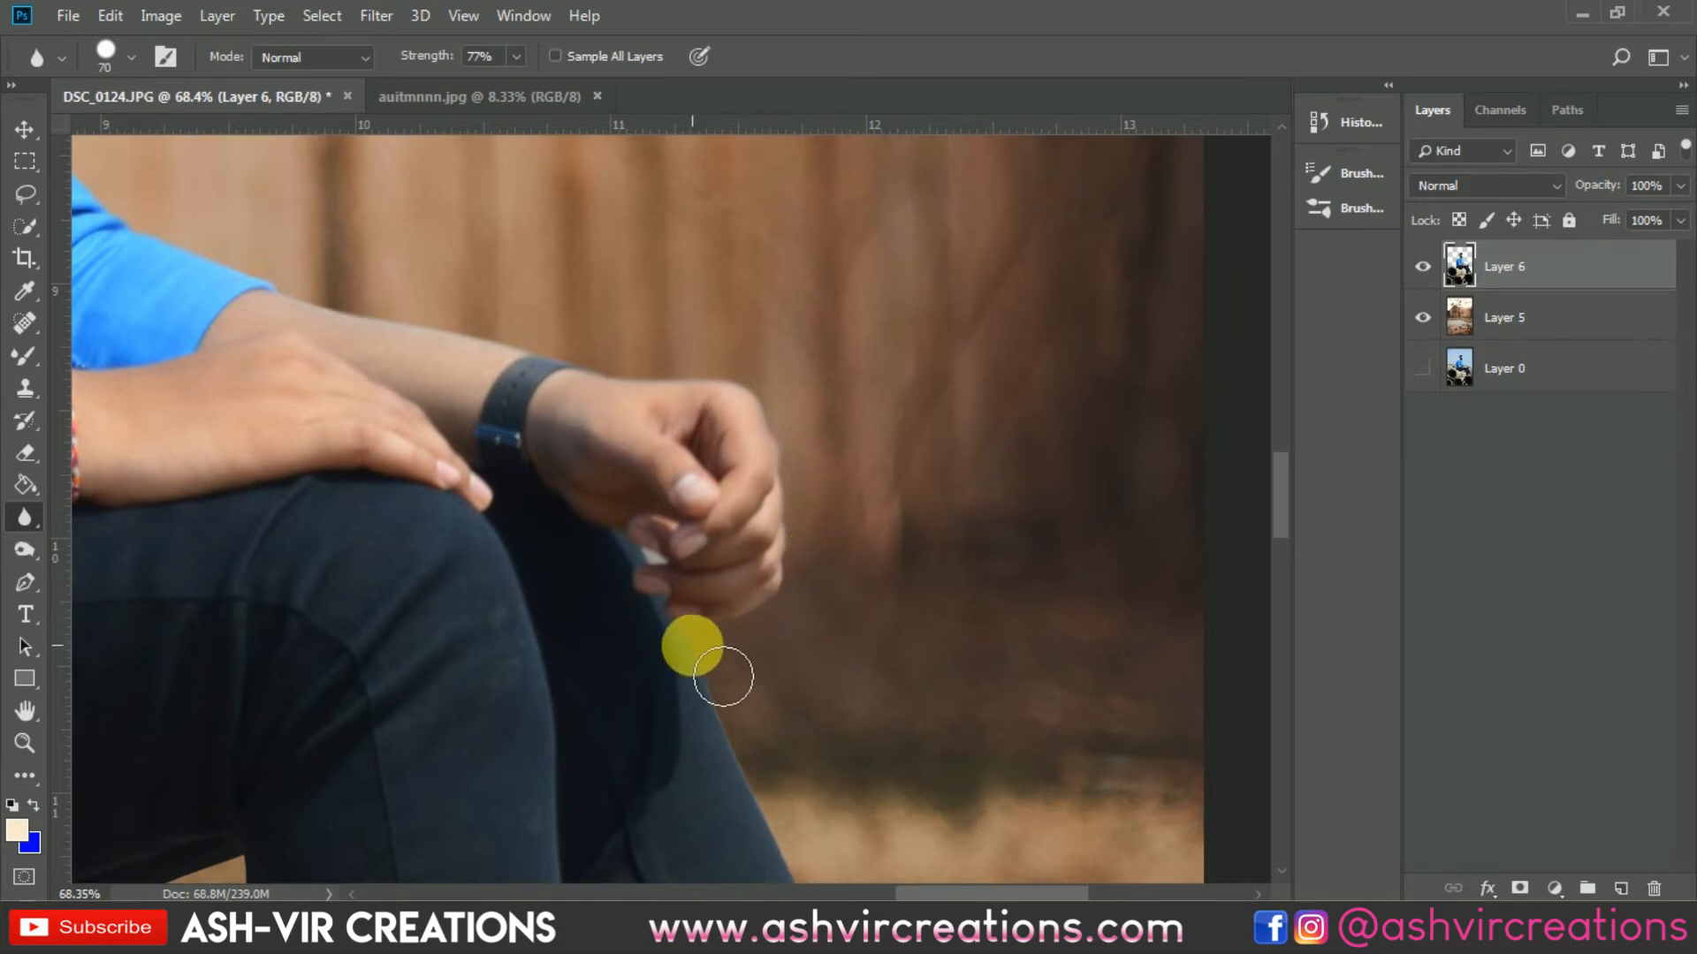
pyautogui.scroll(8, 622, 548)
pyautogui.scroll(-5, 886, 612)
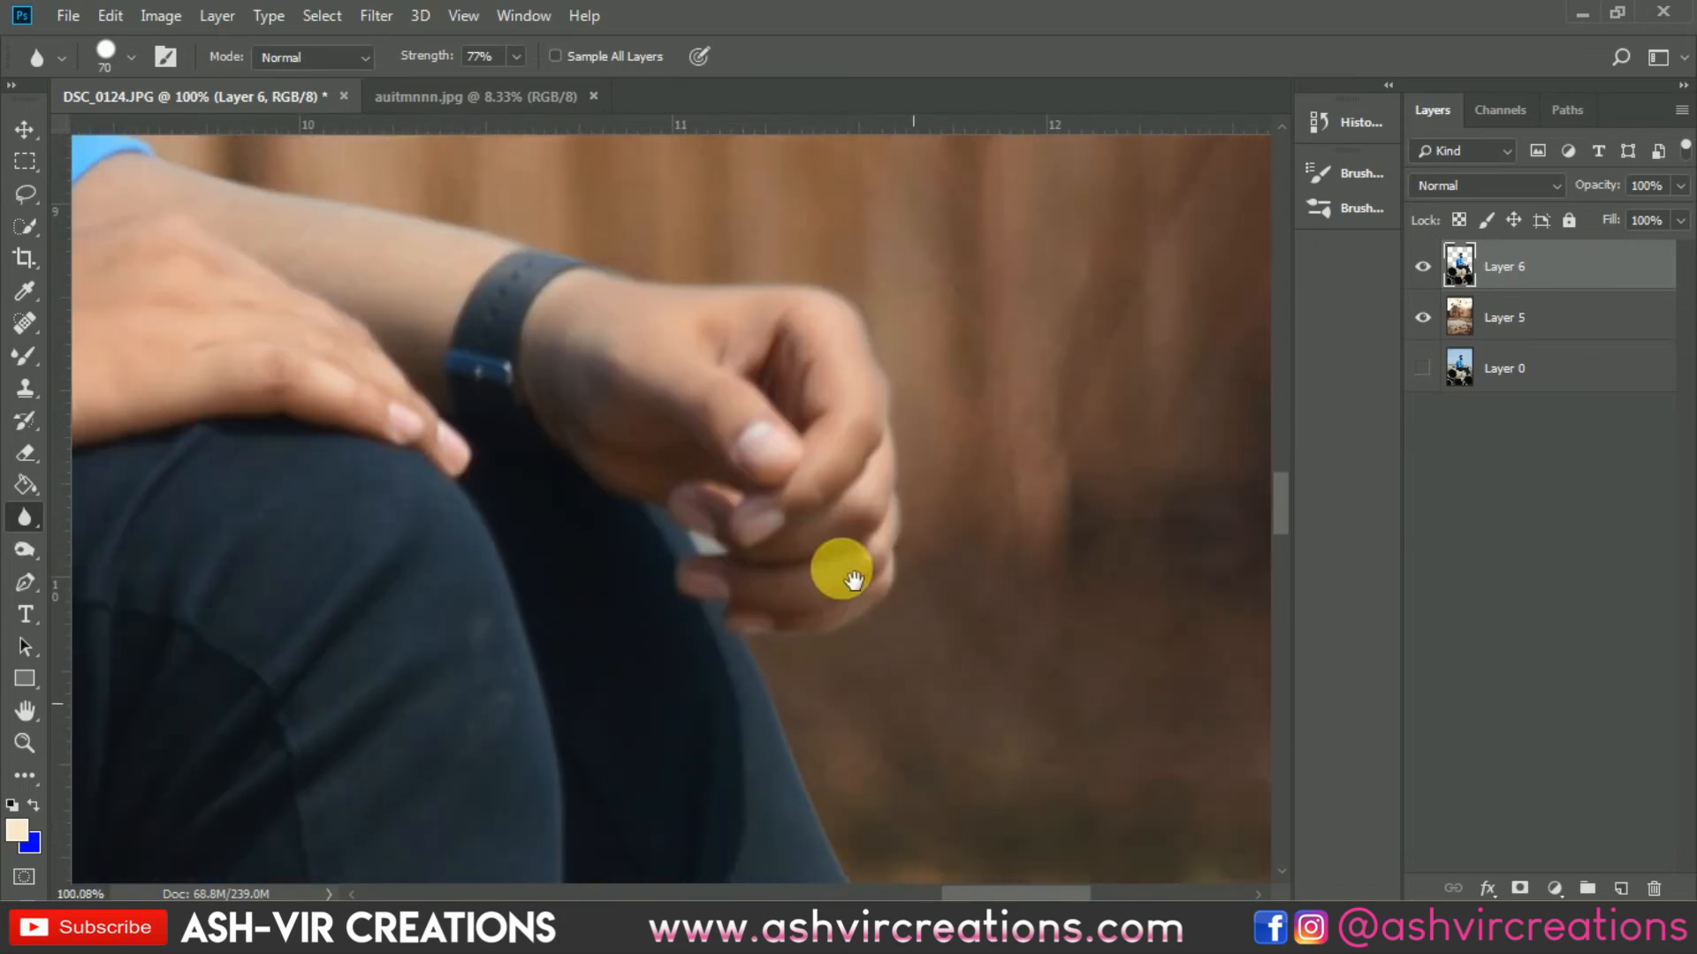
pyautogui.moveTo(712, 509); pyautogui.dragTo(813, 719)
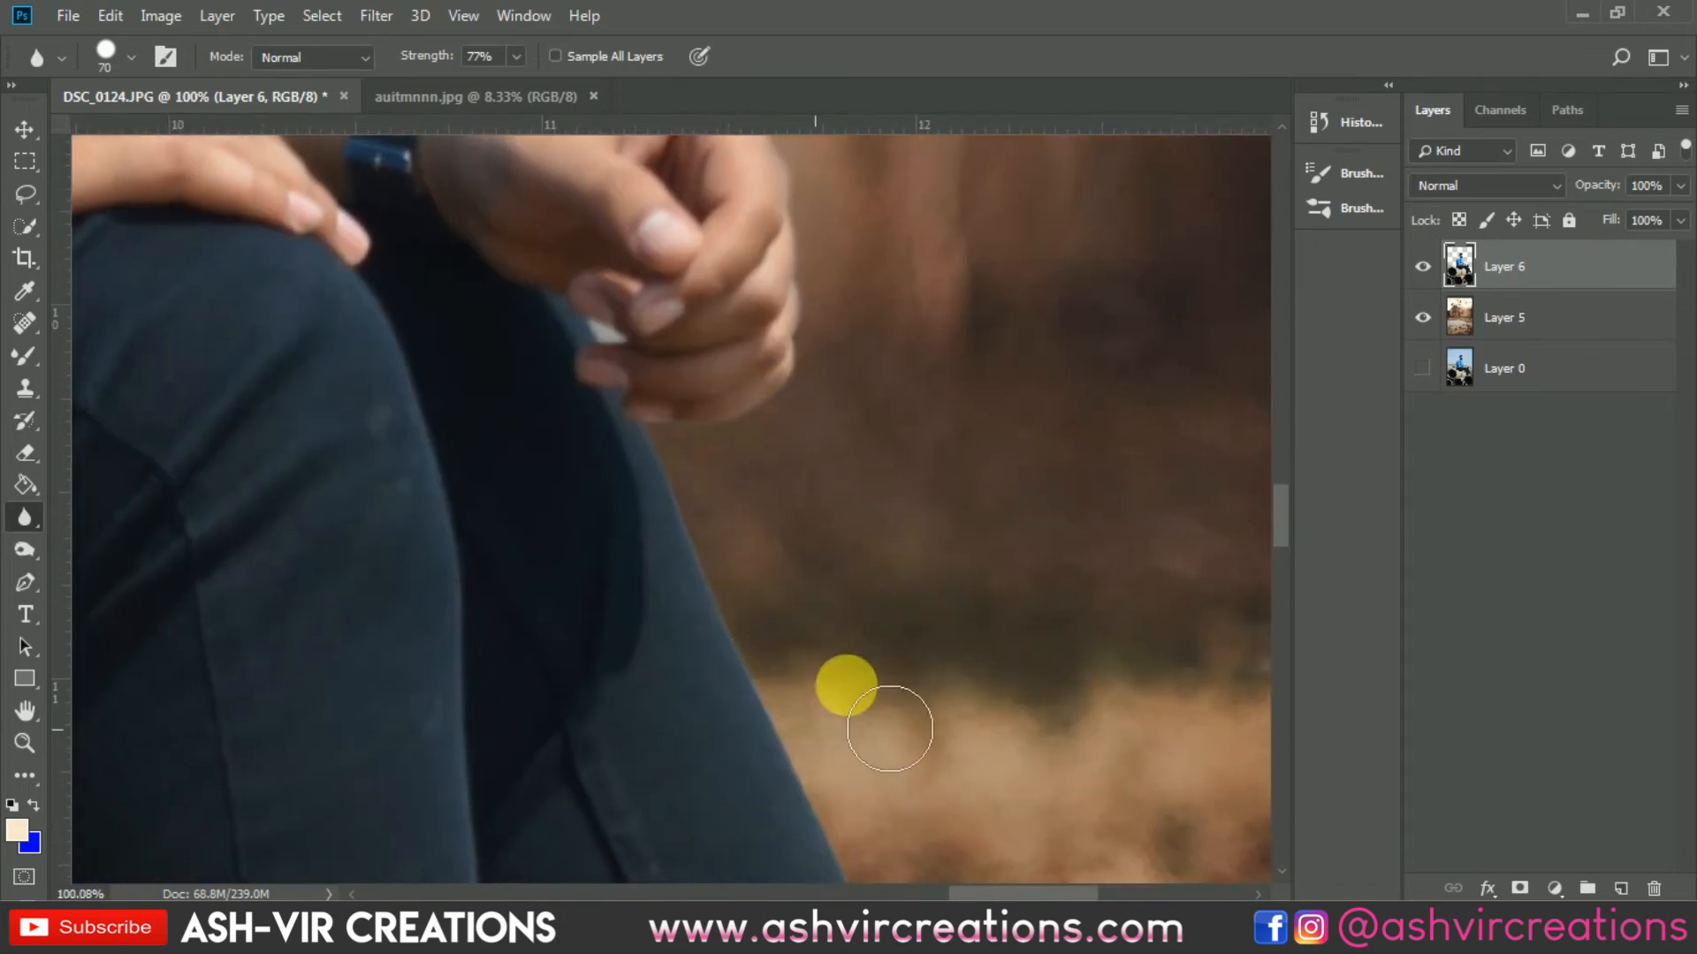
# Blur the outer edges of the man's lower leg, trouser cuff, ankle and shoe.
pyautogui.moveTo(899, 645); pyautogui.dragTo(735, 348)
pyautogui.moveTo(665, 496)
pyautogui.mouseDown()
pyautogui.moveTo(704, 598)
pyautogui.moveTo(813, 707)
pyautogui.moveTo(777, 363)
pyautogui.mouseUp()
pyautogui.moveTo(788, 448)
pyautogui.mouseDown()
pyautogui.moveTo(842, 597)
pyautogui.moveTo(1064, 891)
pyautogui.mouseUp()
pyautogui.moveTo(1051, 742); pyautogui.dragTo(998, 416)
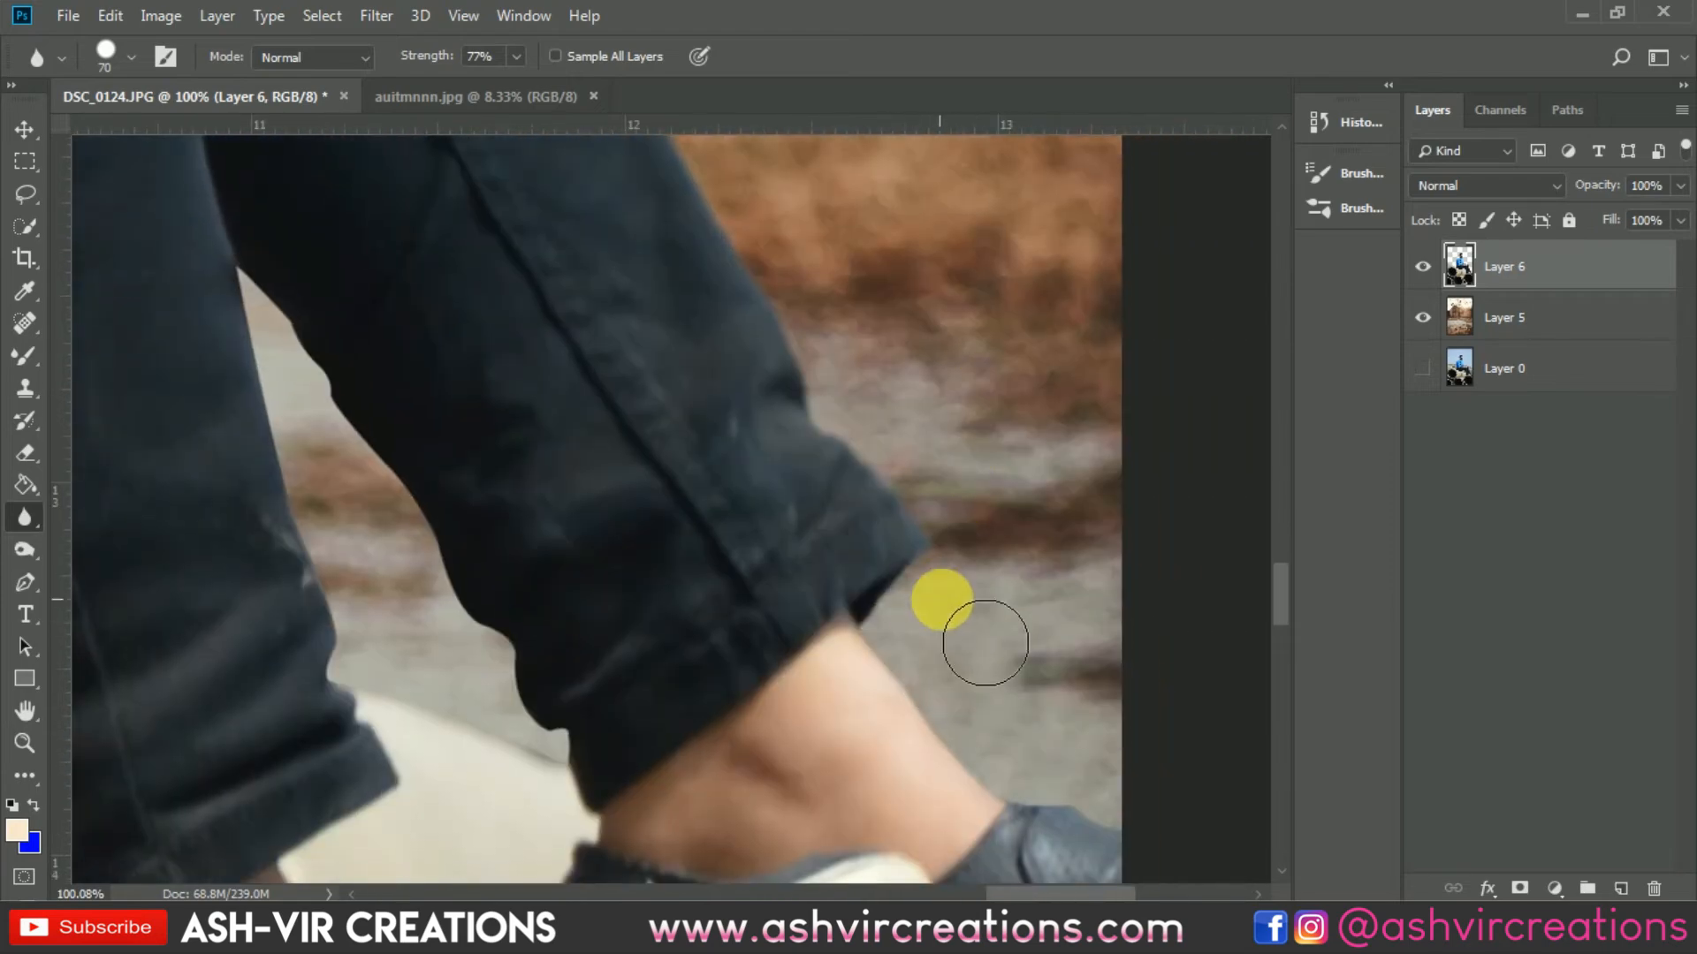
pyautogui.moveTo(565, 747)
pyautogui.mouseDown()
pyautogui.moveTo(477, 649)
pyautogui.moveTo(373, 416)
pyautogui.moveTo(309, 350)
pyautogui.moveTo(360, 438)
pyautogui.moveTo(291, 319)
pyautogui.moveTo(341, 516)
pyautogui.moveTo(528, 734)
pyautogui.moveTo(409, 620)
pyautogui.moveTo(670, 687)
pyautogui.moveTo(1054, 728)
pyautogui.moveTo(1070, 782)
pyautogui.moveTo(1122, 829)
pyautogui.mouseUp()
# Blur the pipe's edge in the gap beneath the man's thigh and check the whole picture.
pyautogui.scroll(-5, 913, 713)
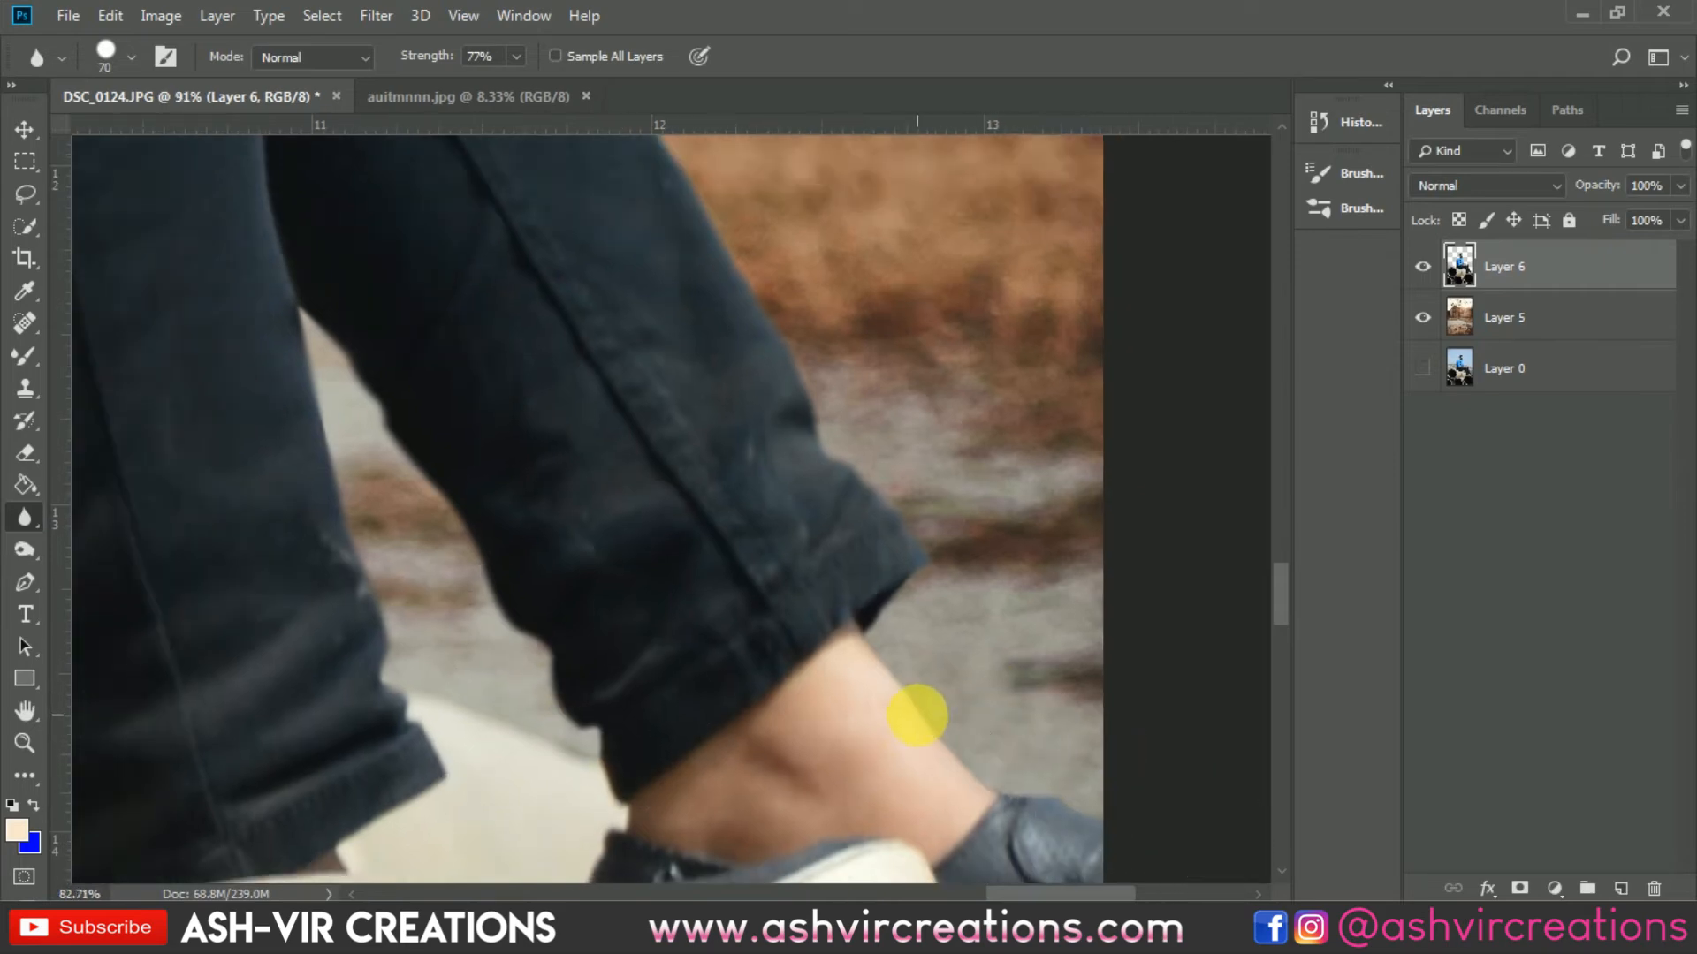
pyautogui.scroll(3, 311, 576)
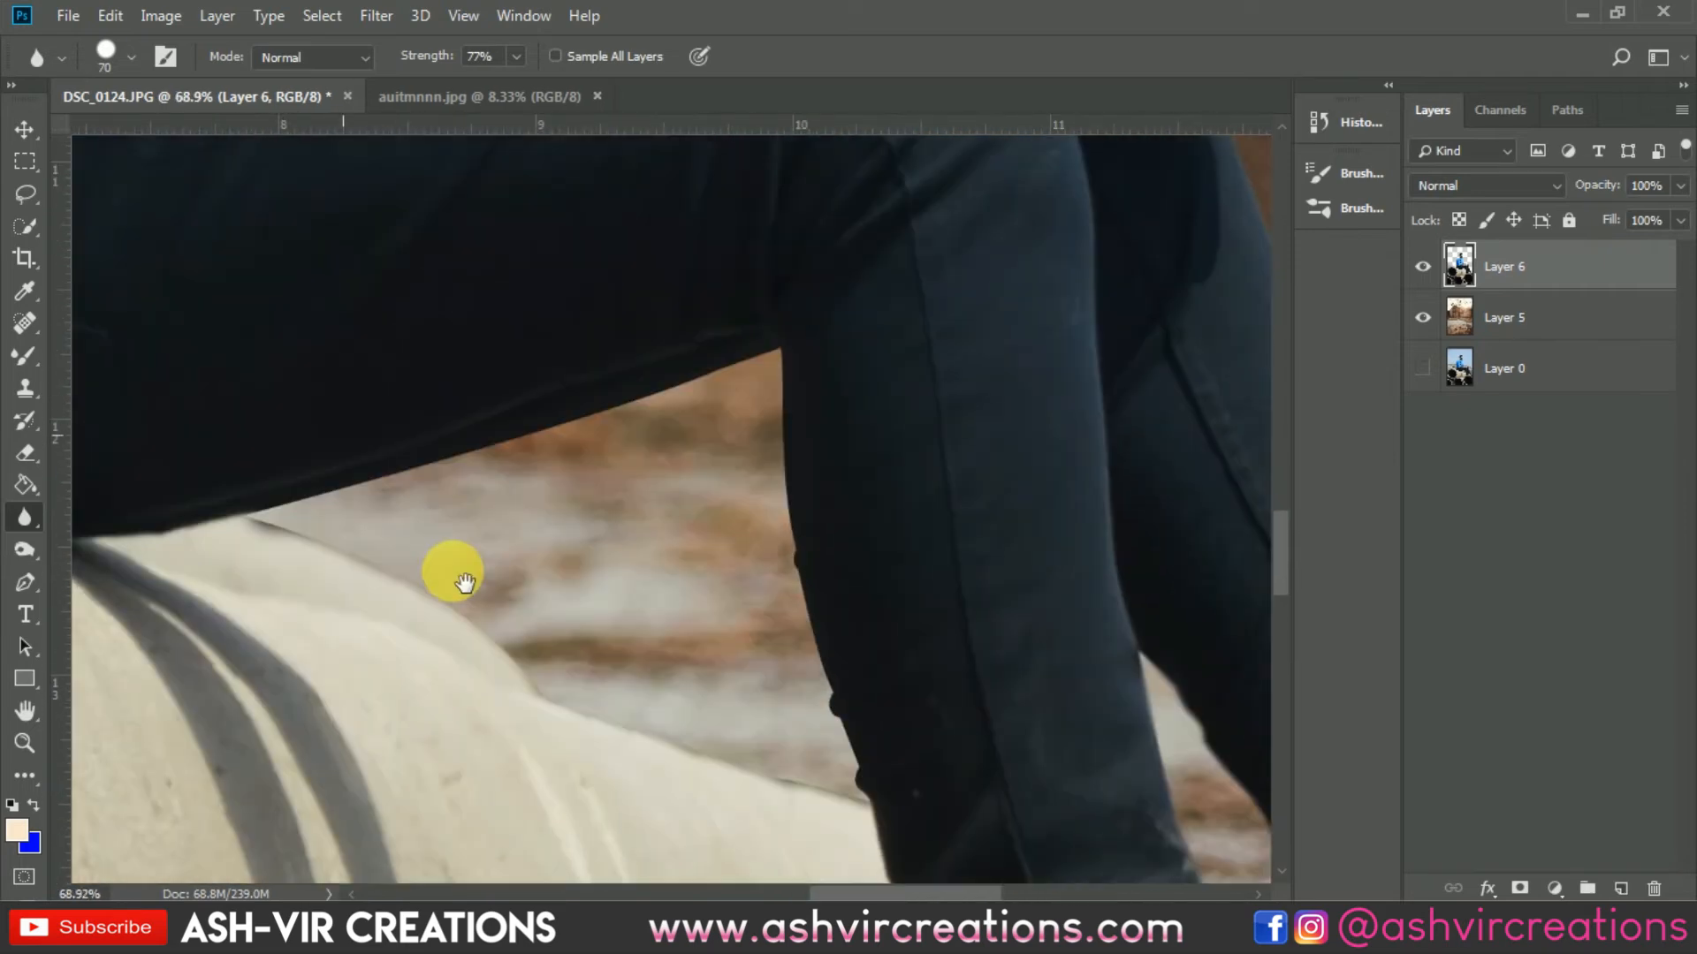
pyautogui.moveTo(324, 557)
pyautogui.mouseDown()
pyautogui.moveTo(781, 419)
pyautogui.moveTo(812, 454)
pyautogui.moveTo(848, 682)
pyautogui.moveTo(898, 807)
pyautogui.moveTo(675, 753)
pyautogui.moveTo(522, 671)
pyautogui.moveTo(394, 565)
pyautogui.moveTo(265, 534)
pyautogui.mouseUp()
pyautogui.scroll(-2, 636, 630)
pyautogui.scroll(-4, 636, 629)
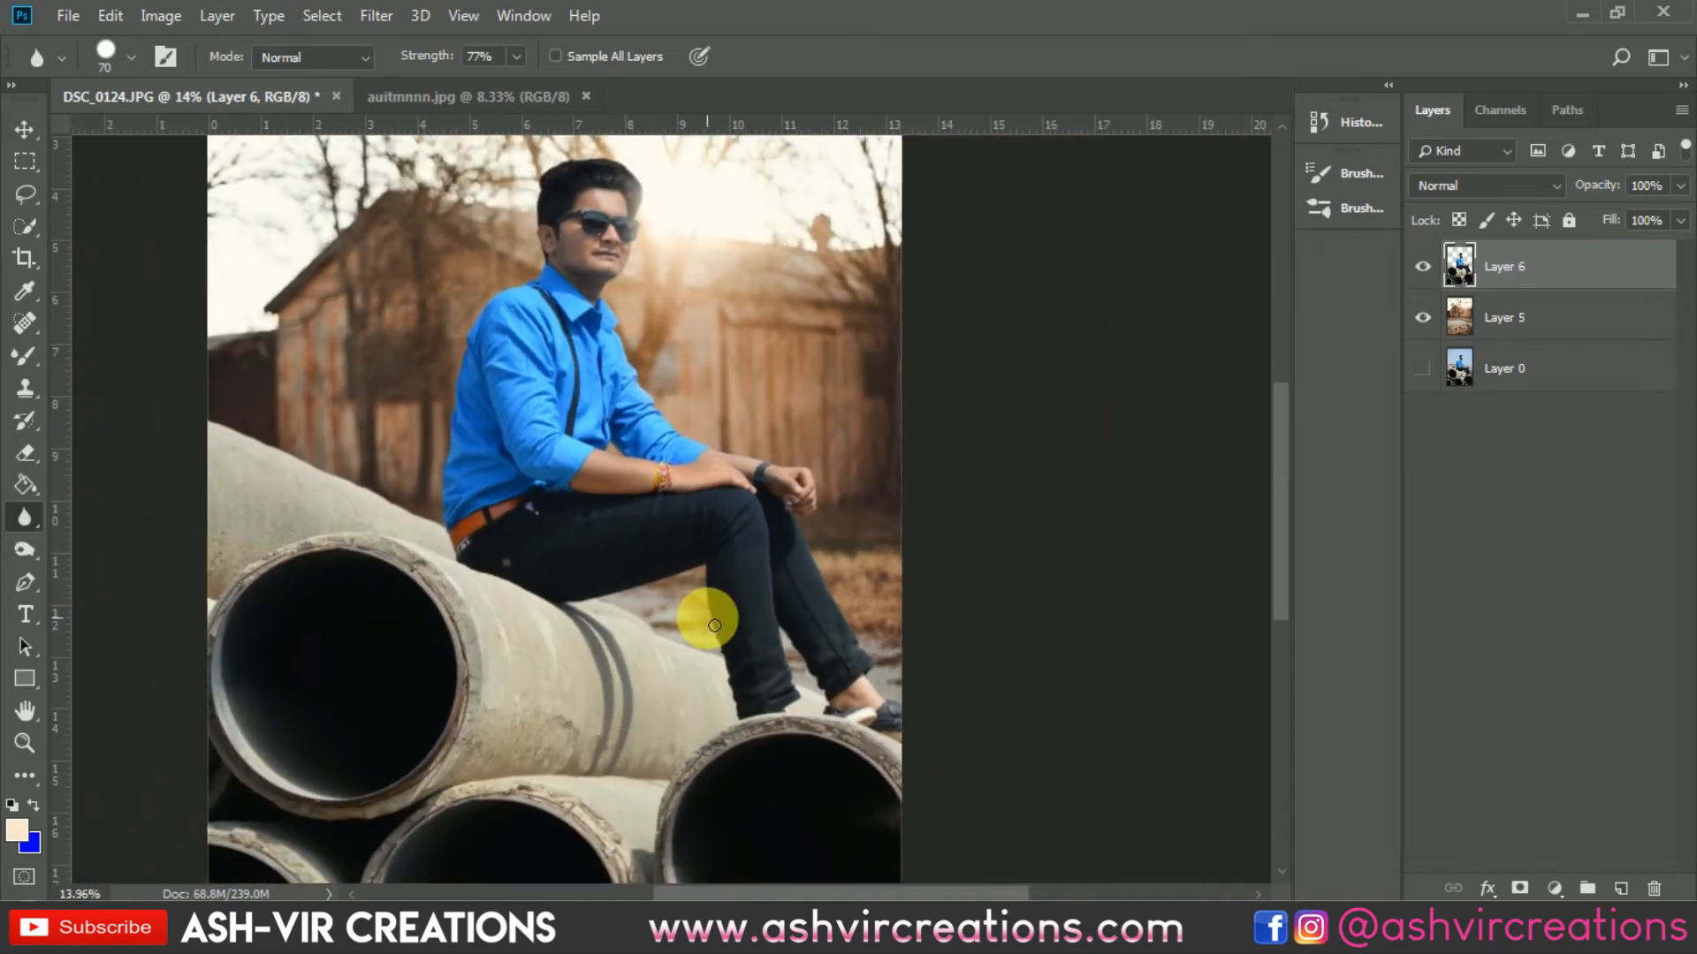
# Merge the edge-softened portrait layer, Layer 6, with the barn background, Layer 5.
pyautogui.press('v')
pyautogui.scroll(-1, 708, 616)
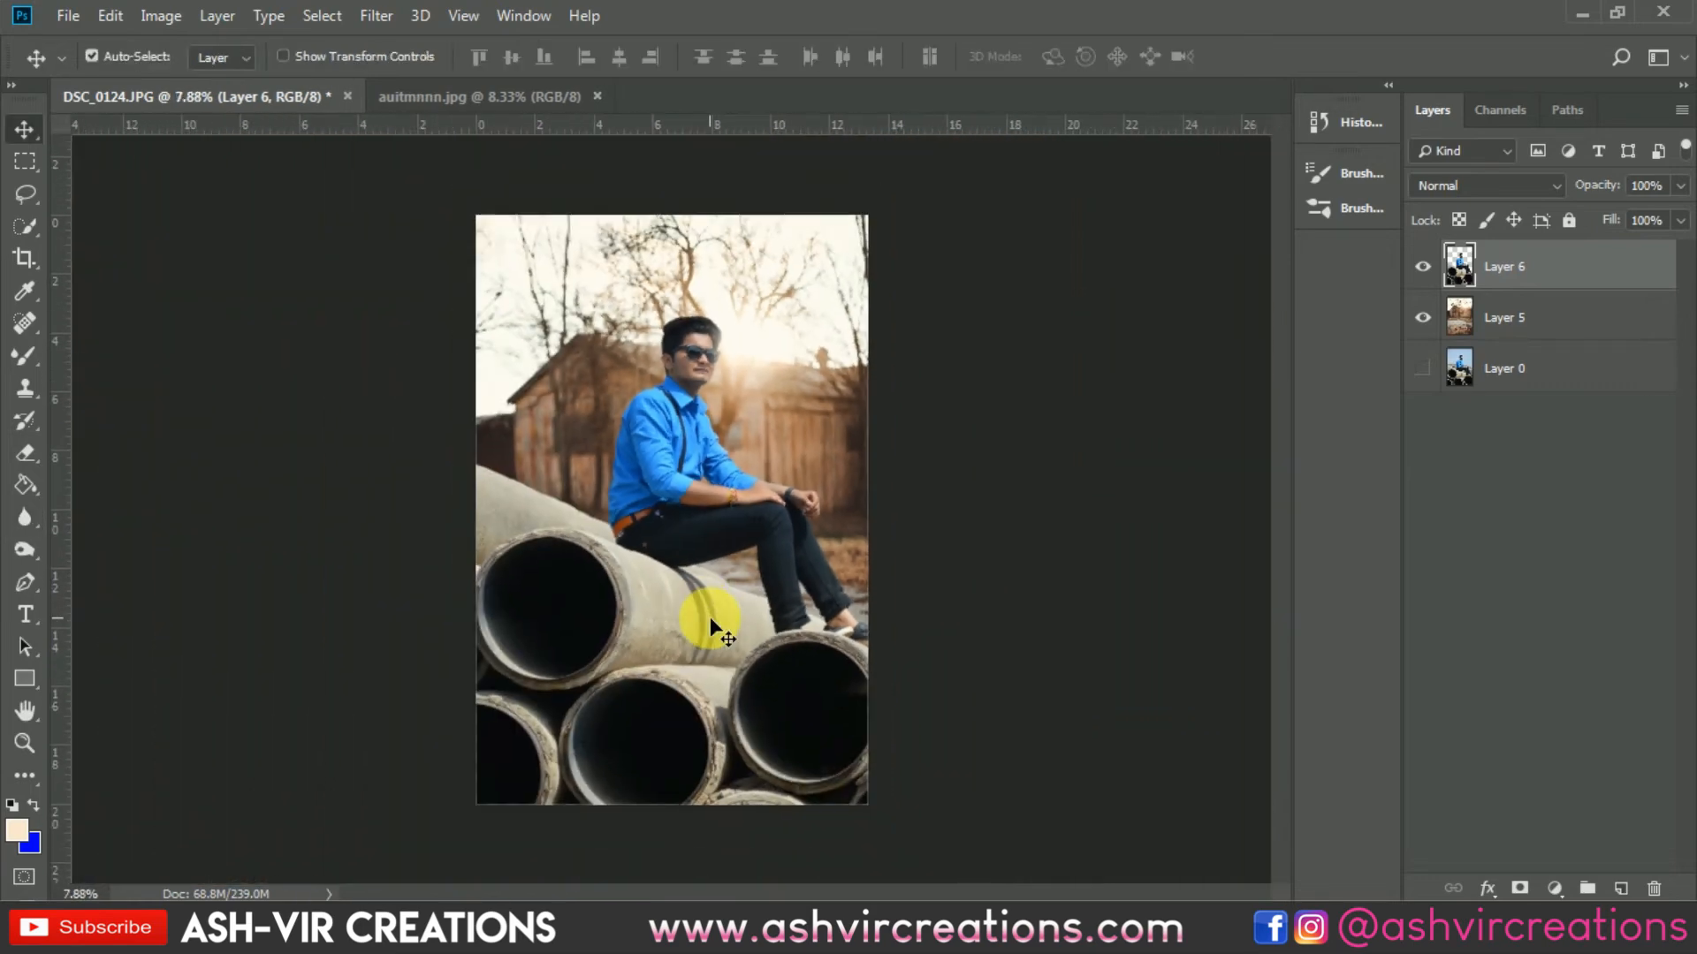
pyautogui.scroll(1, 709, 617)
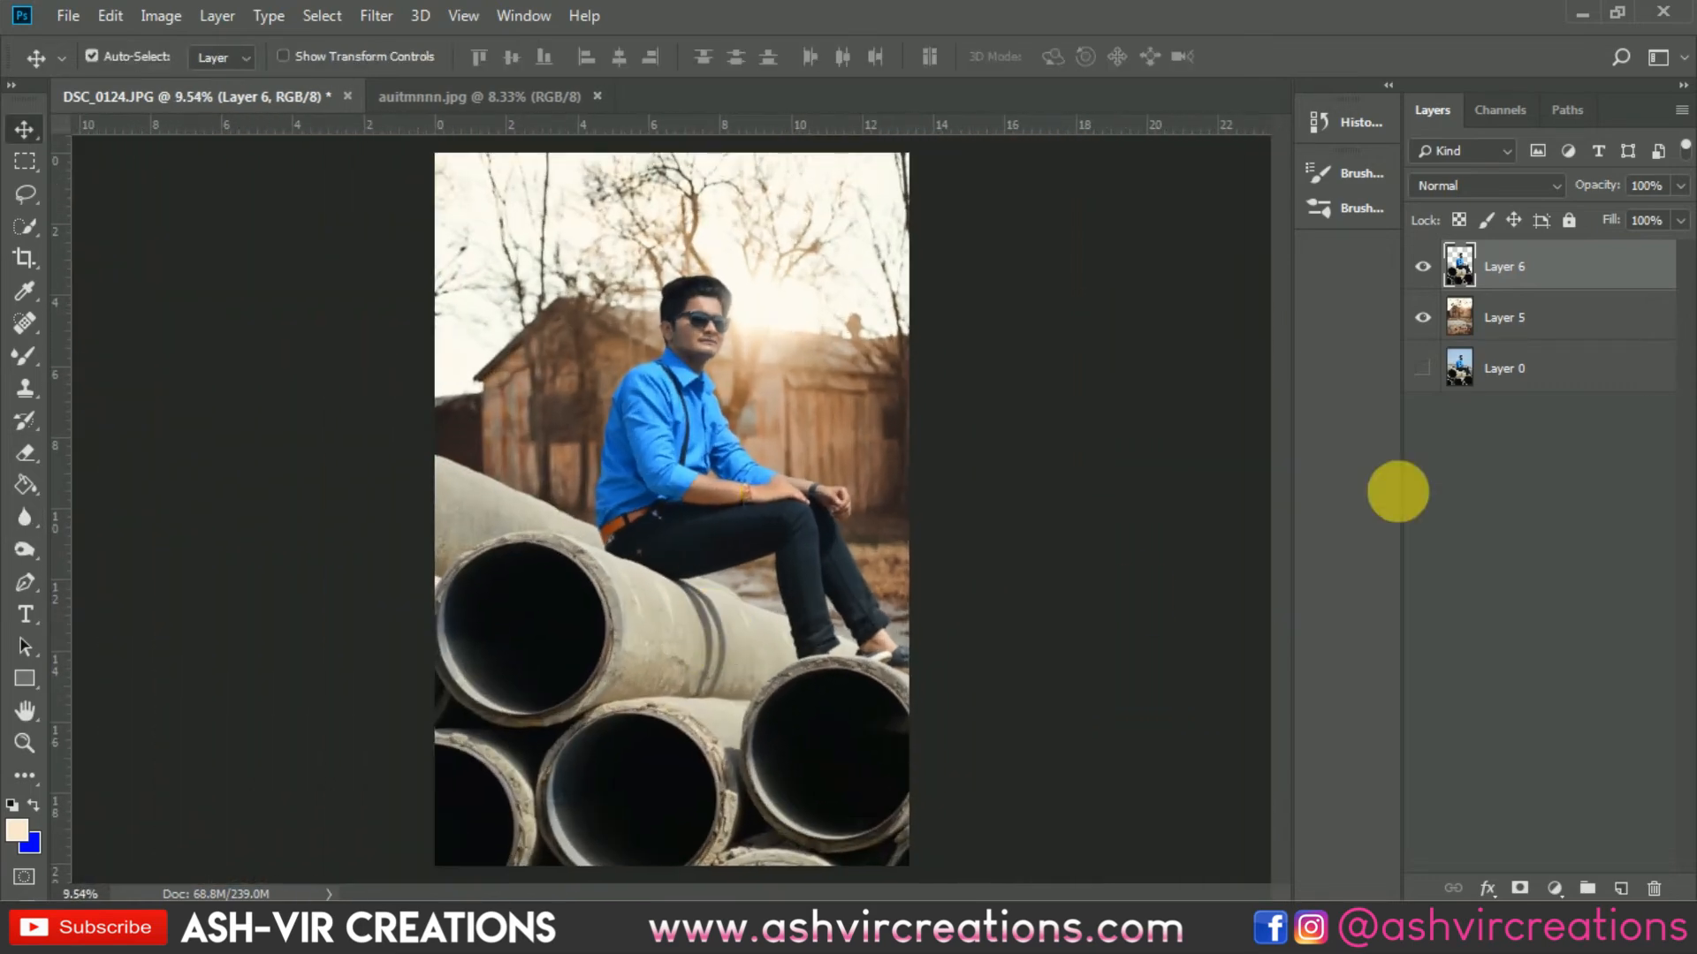
pyautogui.keyDown('shift'); pyautogui.click(1520, 320); pyautogui.keyUp('shift')
pyautogui.rightClick(1511, 311)
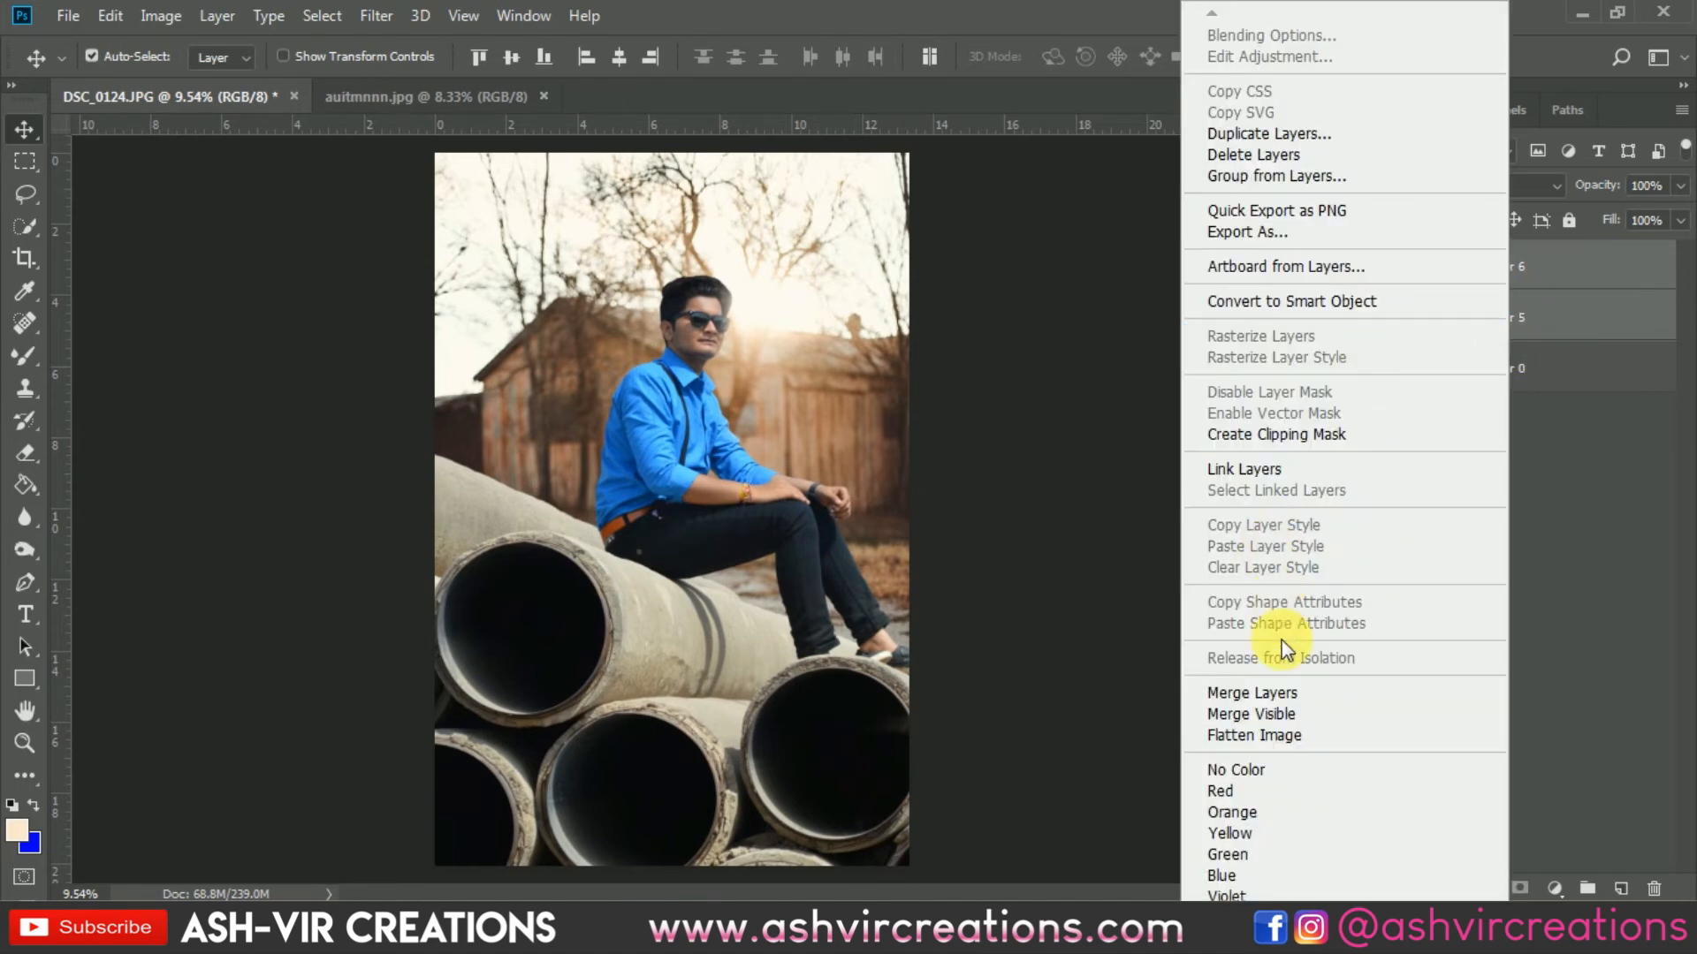
pyautogui.click(1259, 693)
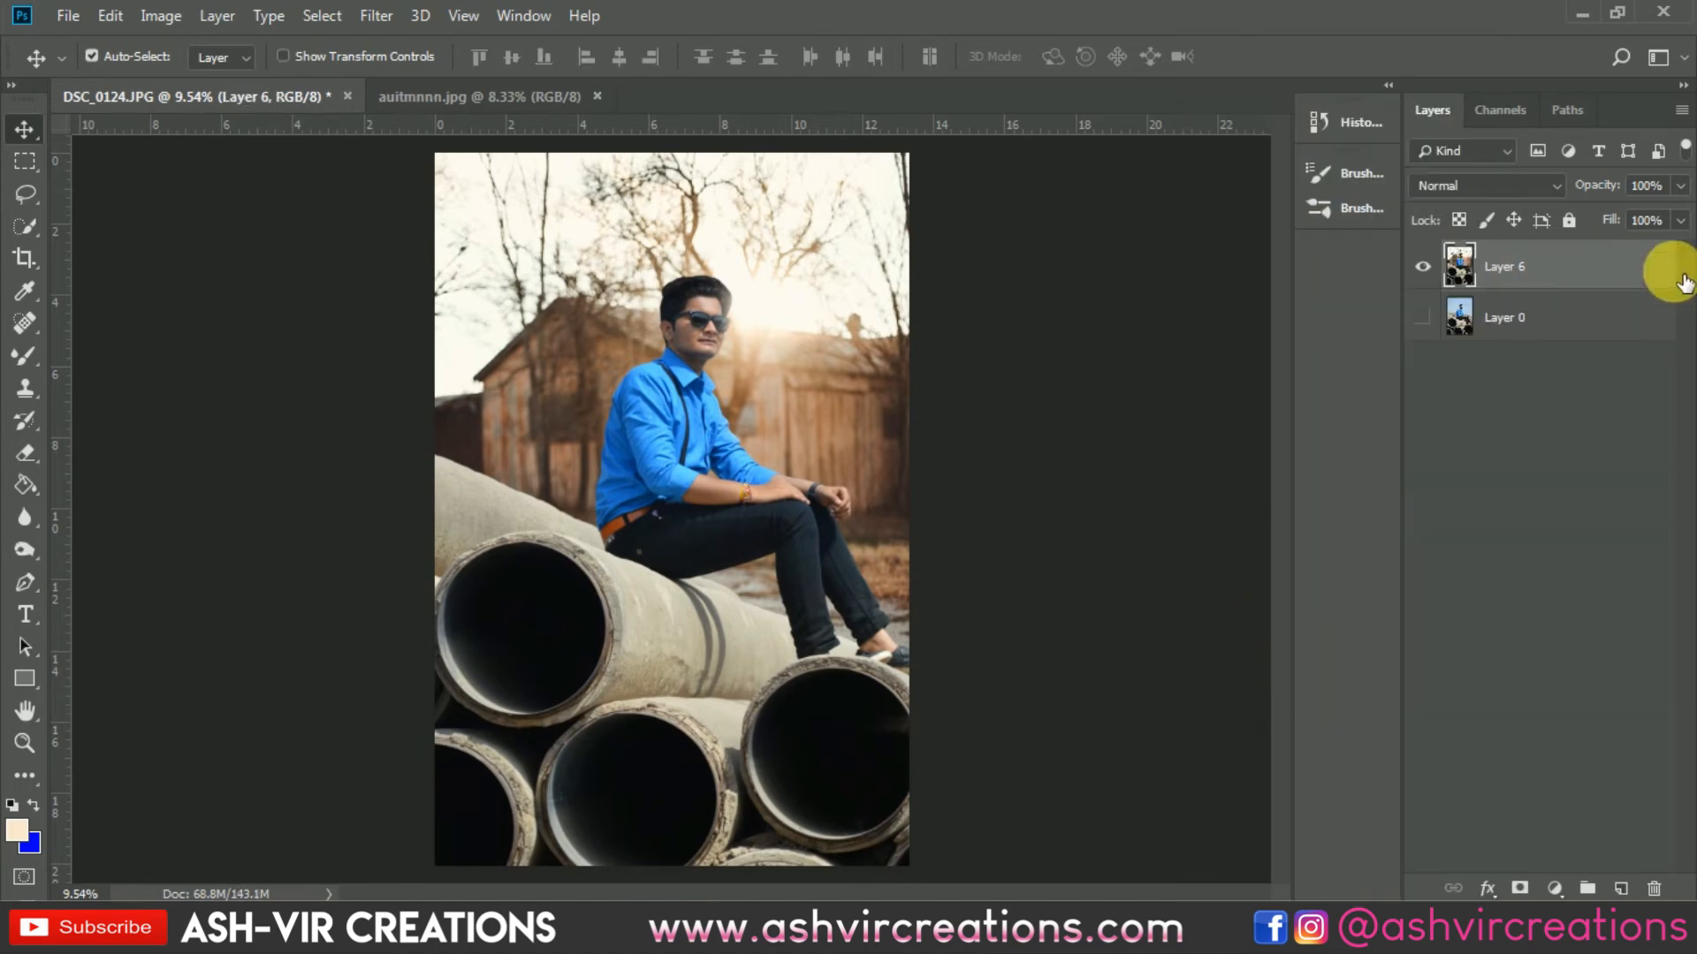
# Add a Color Lookup adjustment above the merged image using the 3D LUT AVC-Cinematic Film-a2.cube.
pyautogui.click(1556, 886)
pyautogui.click(1560, 753)
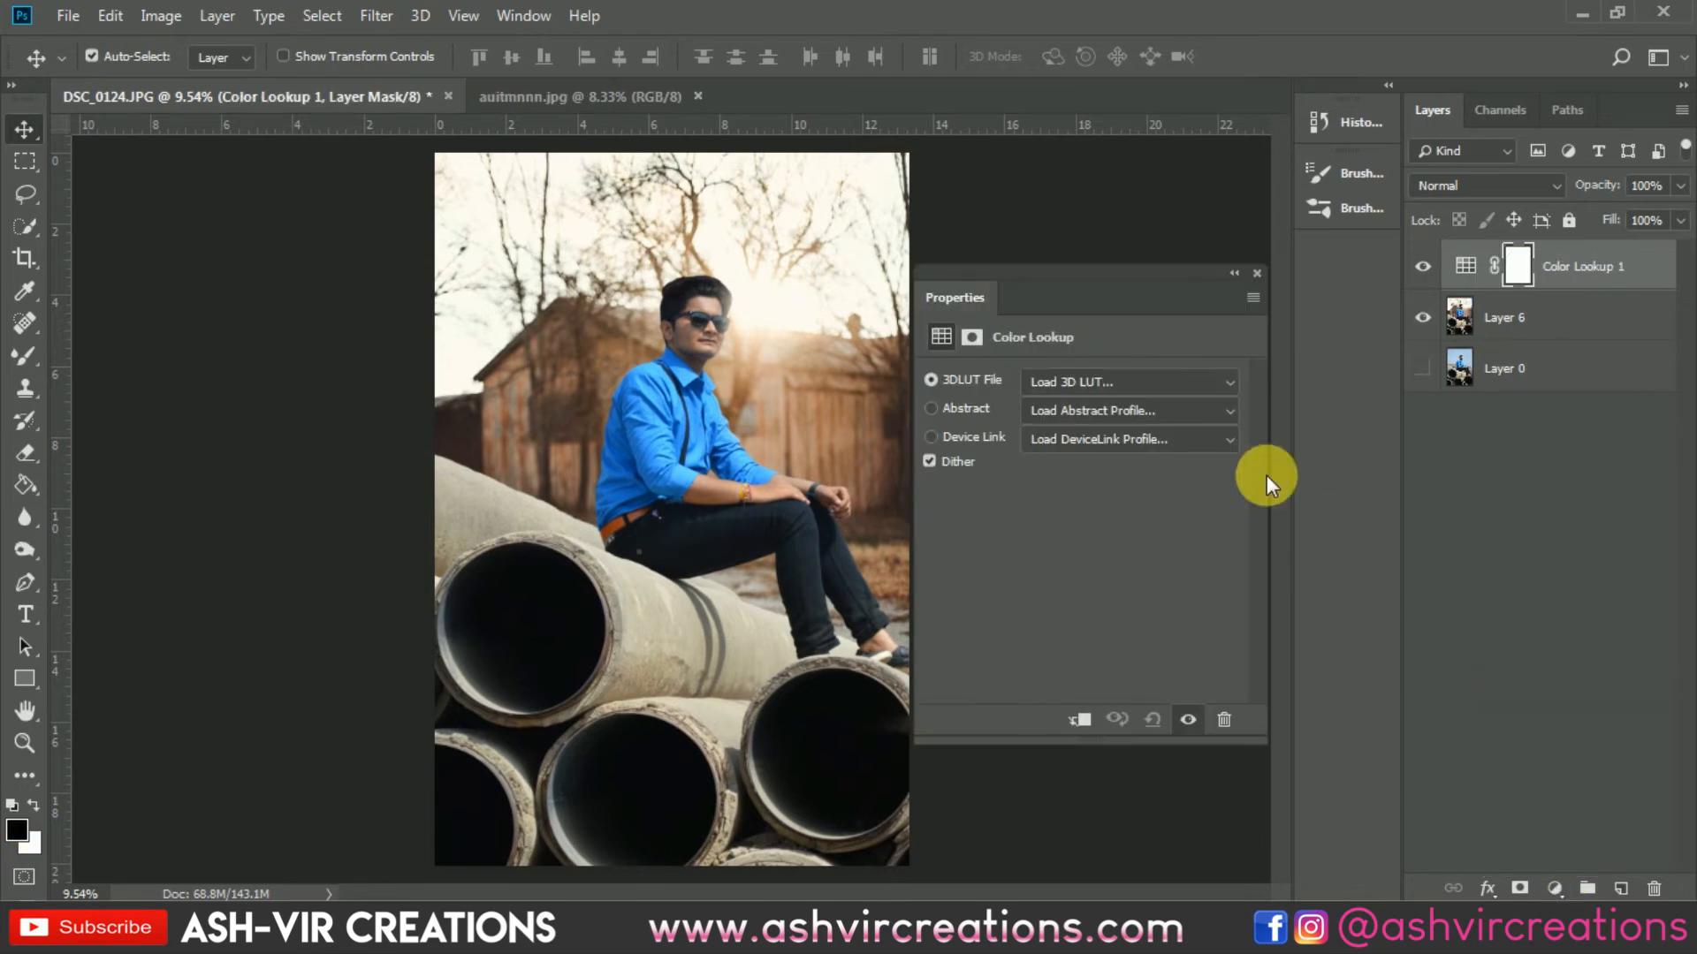
pyautogui.click(1189, 381)
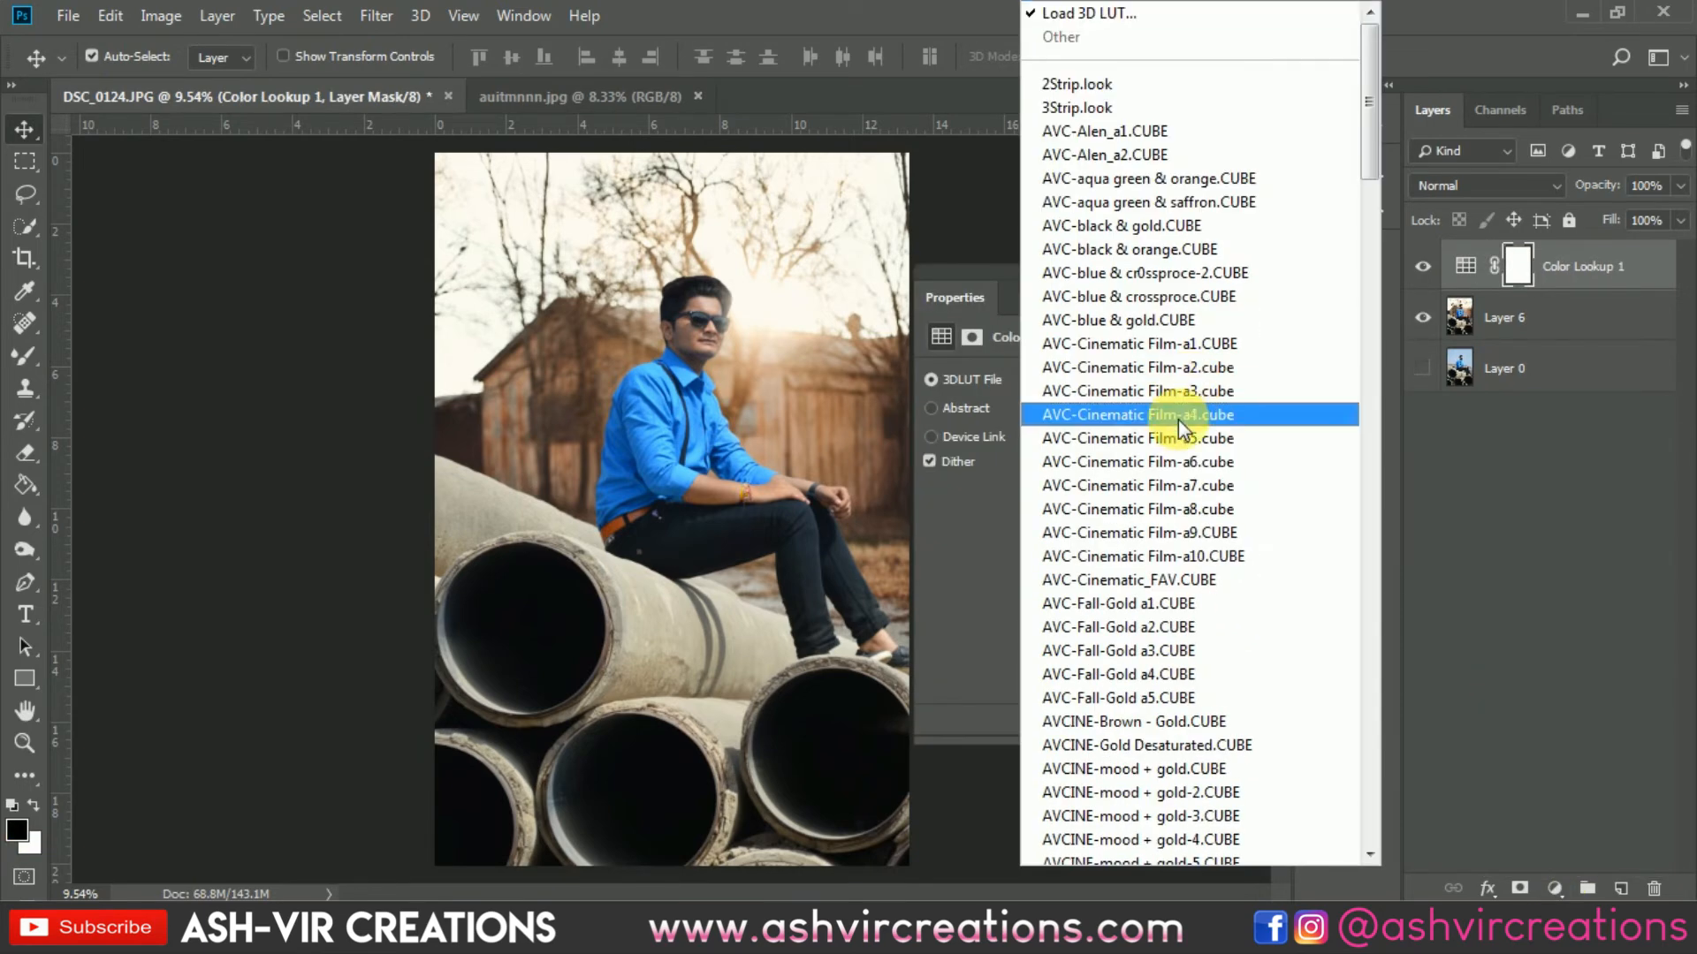
pyautogui.click(1200, 369)
pyautogui.click(1258, 269)
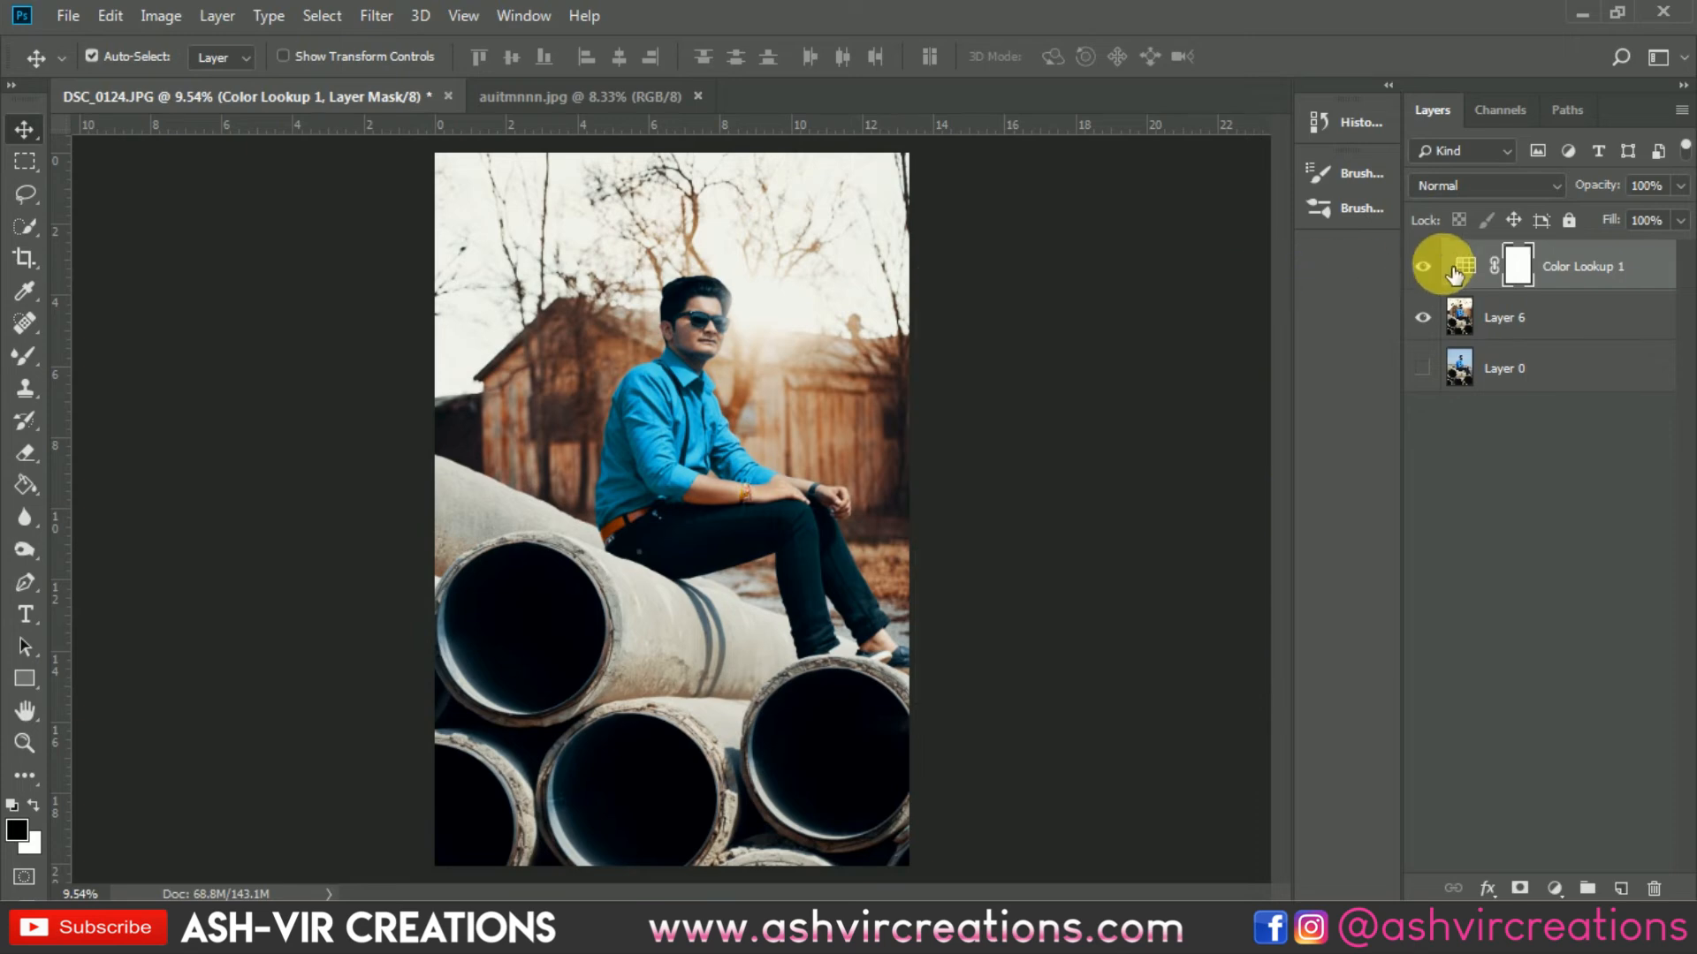
# Compare the whole picture with the Color Lookup adjustment hidden and shown.
pyautogui.click(1422, 266)
pyautogui.click(1423, 266)
pyautogui.click(1423, 266)
pyautogui.click(1423, 266)
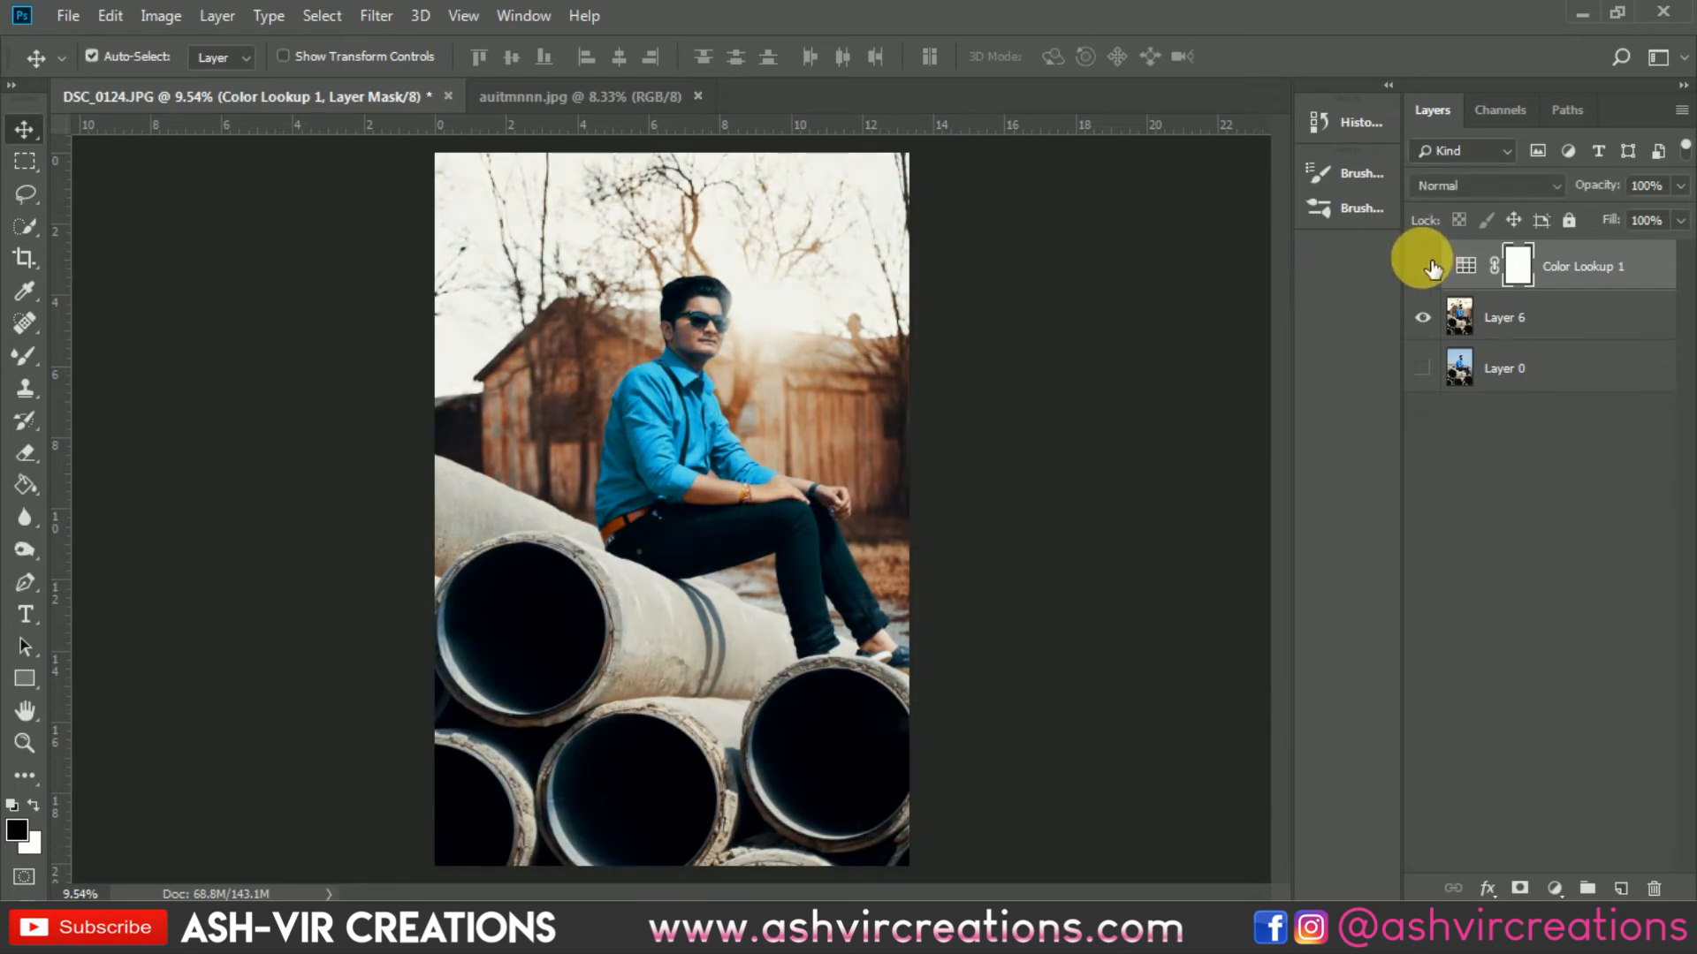
pyautogui.click(1423, 266)
pyautogui.click(1423, 266)
pyautogui.click(1423, 266)
pyautogui.click(1423, 266)
pyautogui.click(1422, 266)
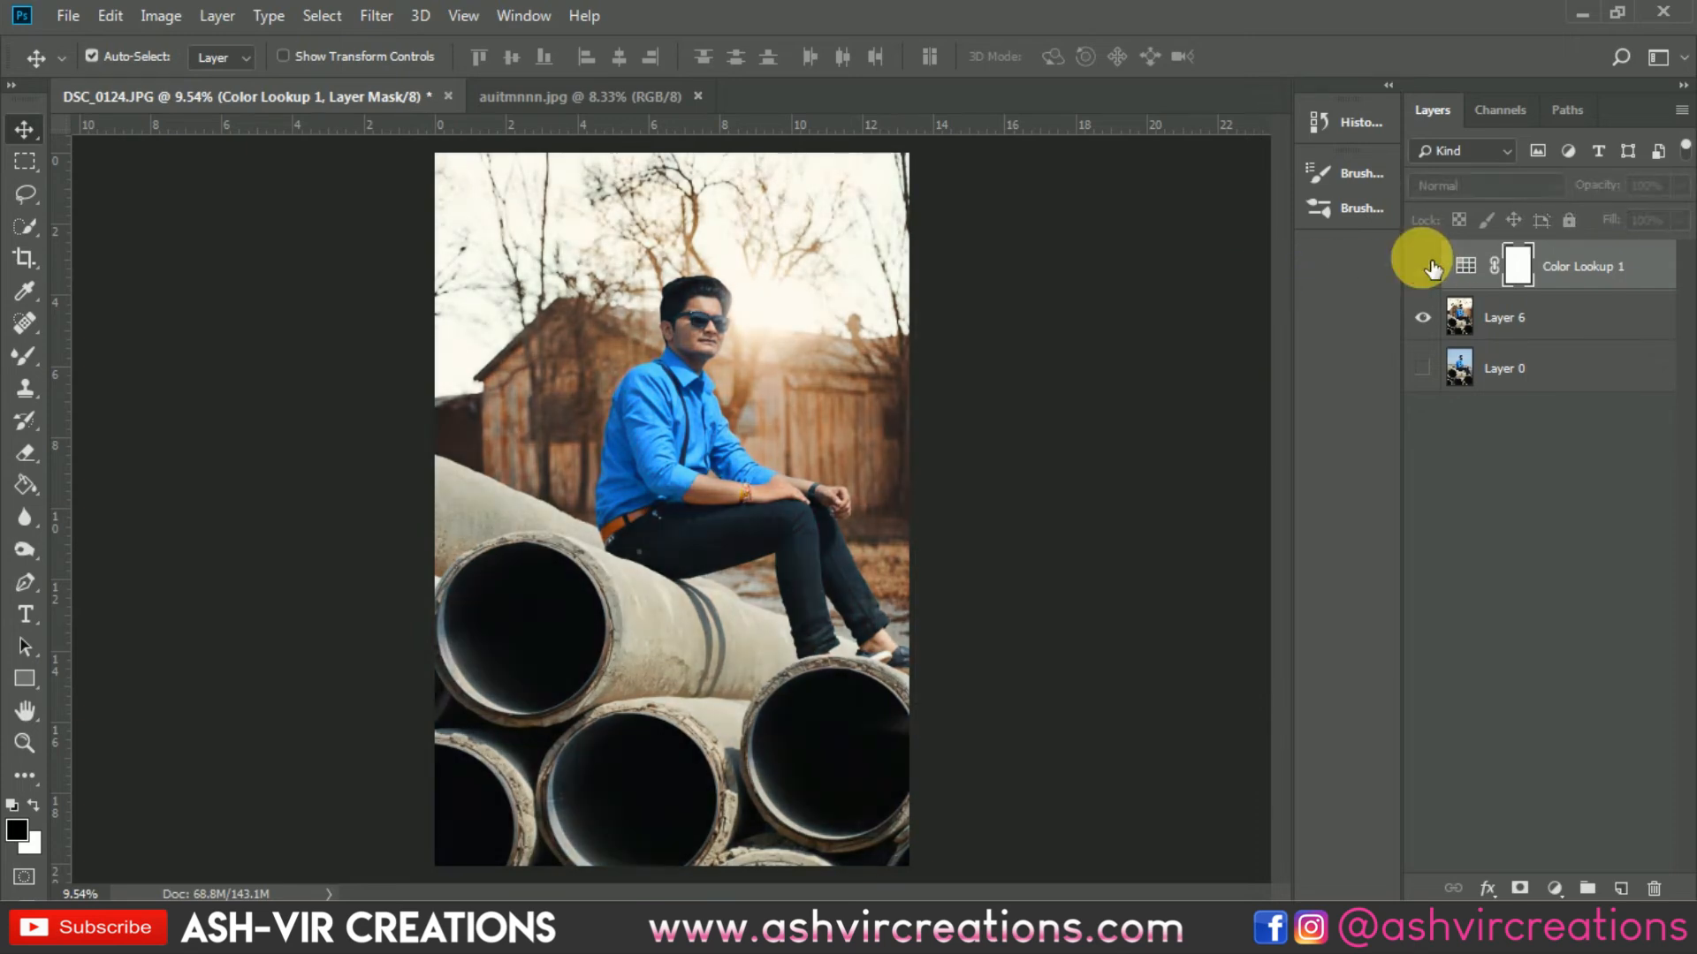
pyautogui.click(1422, 266)
# Examine the graded figure and face close up, and compare the face with the Color Lookup adjustment off and on.
pyautogui.hotkey('ctrl', '+')
pyautogui.hotkey('ctrl', '+')
pyautogui.hotkey('ctrl', '+')
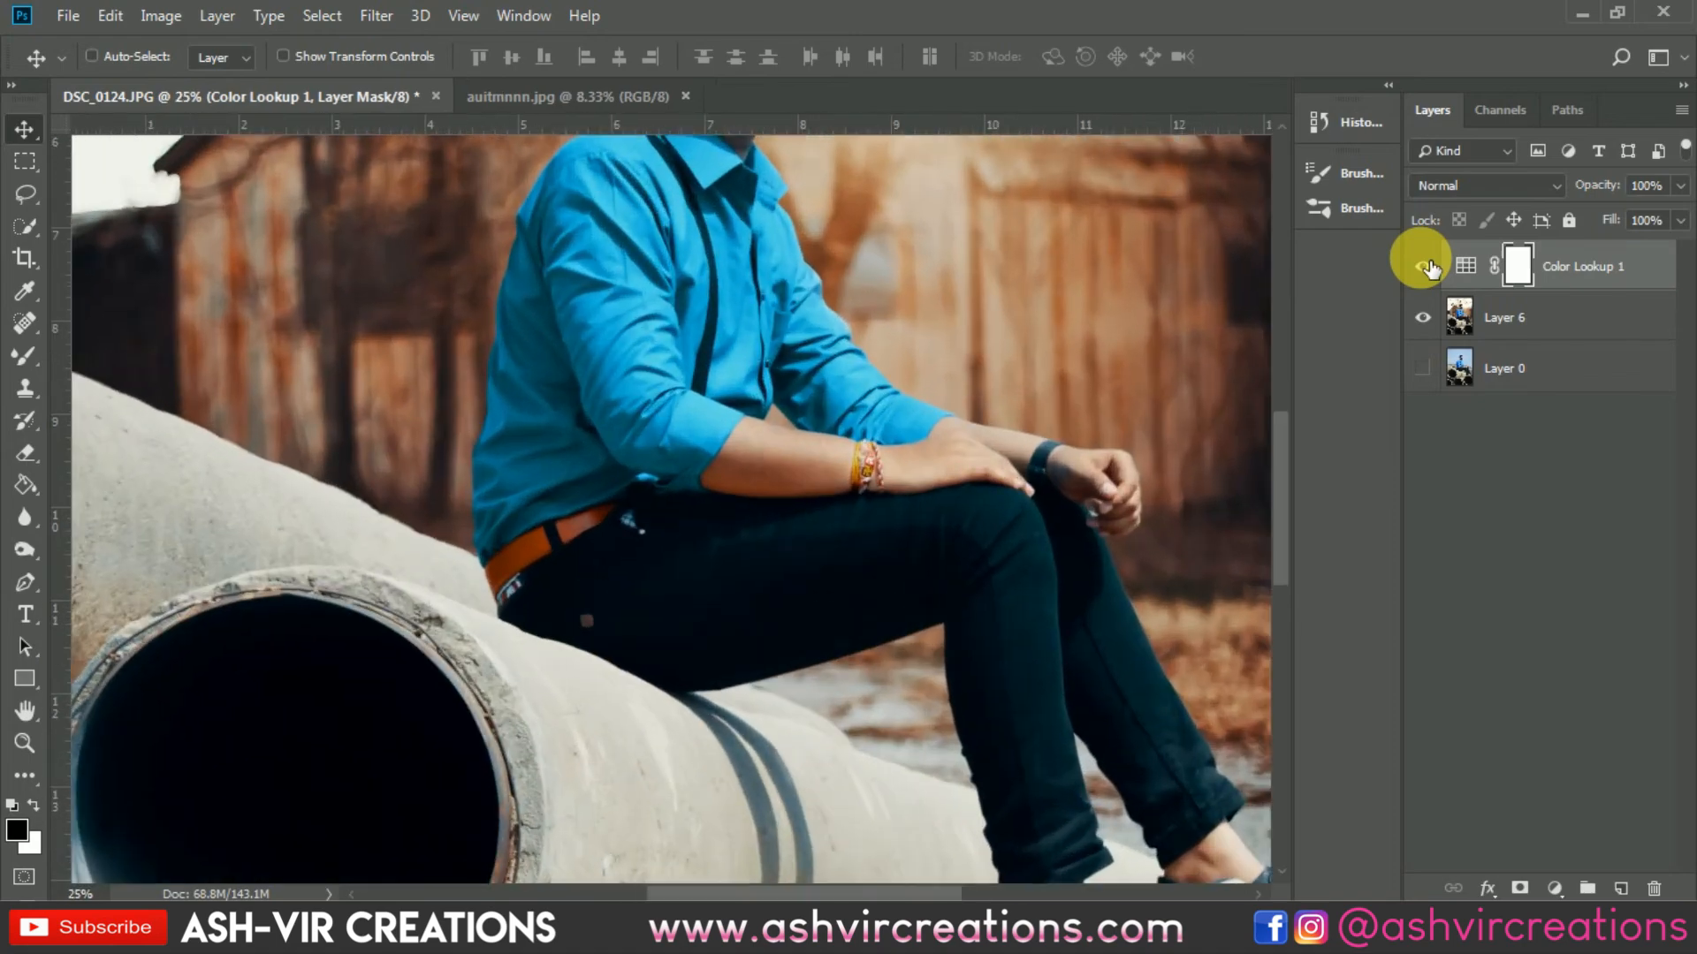
pyautogui.moveTo(1031, 358); pyautogui.dragTo(985, 743)
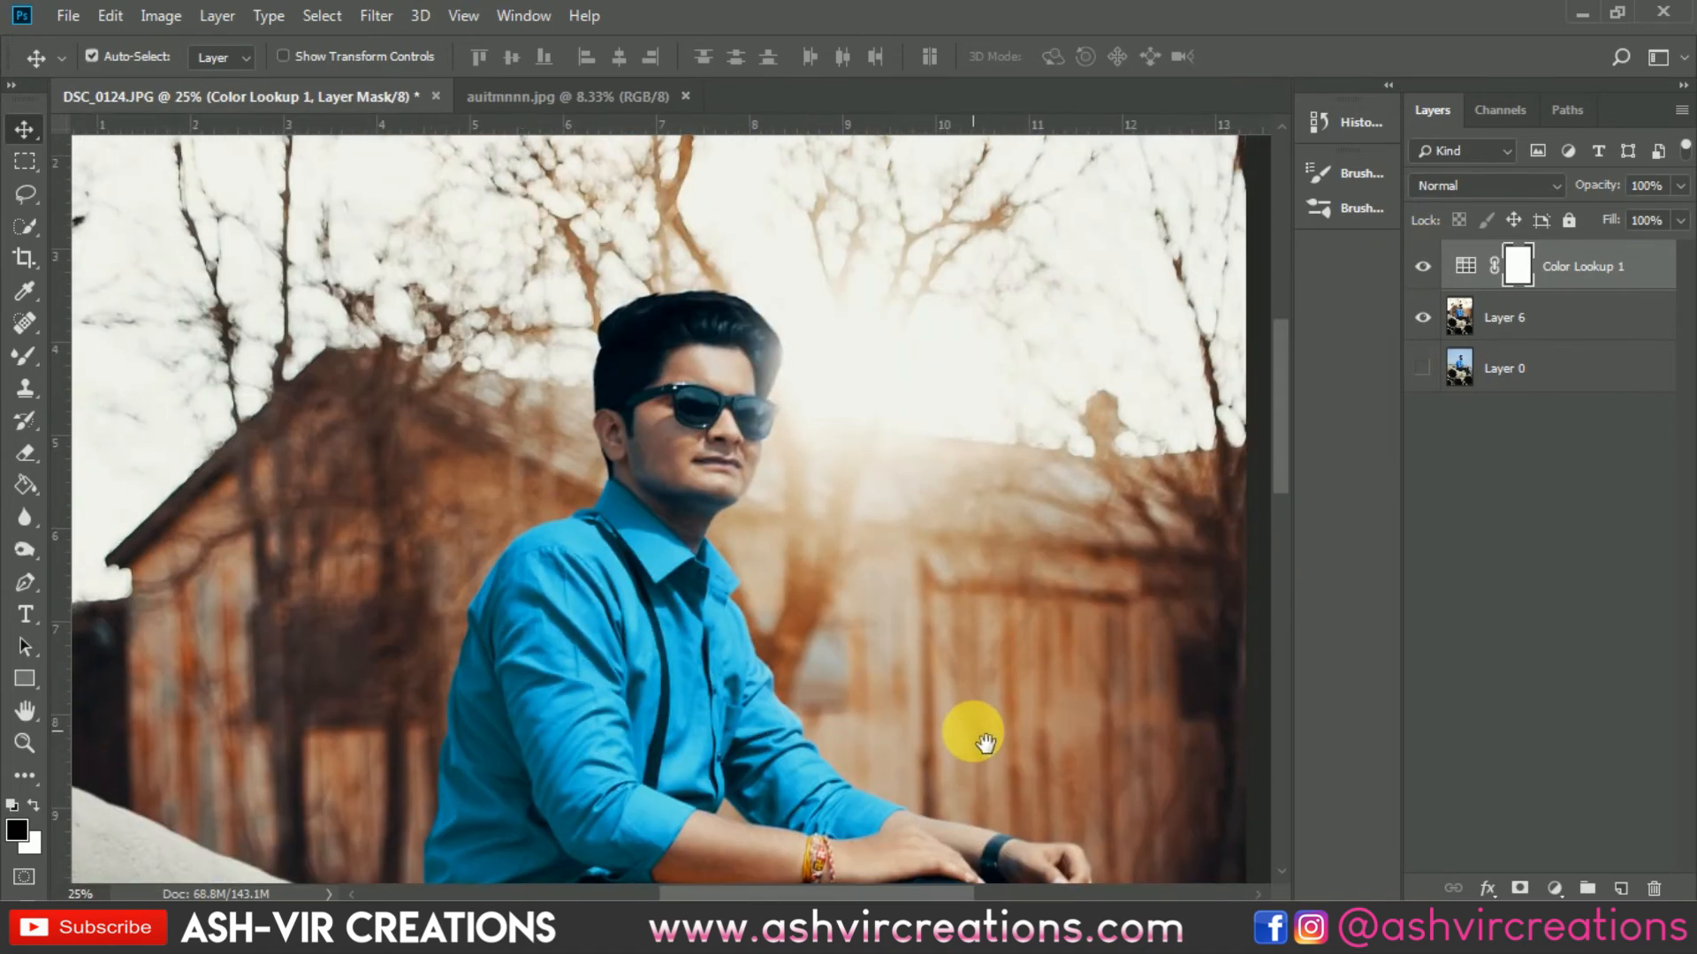
pyautogui.hotkey('ctrl', '+')
pyautogui.hotkey('ctrl', '+')
pyautogui.hotkey('ctrl', '+')
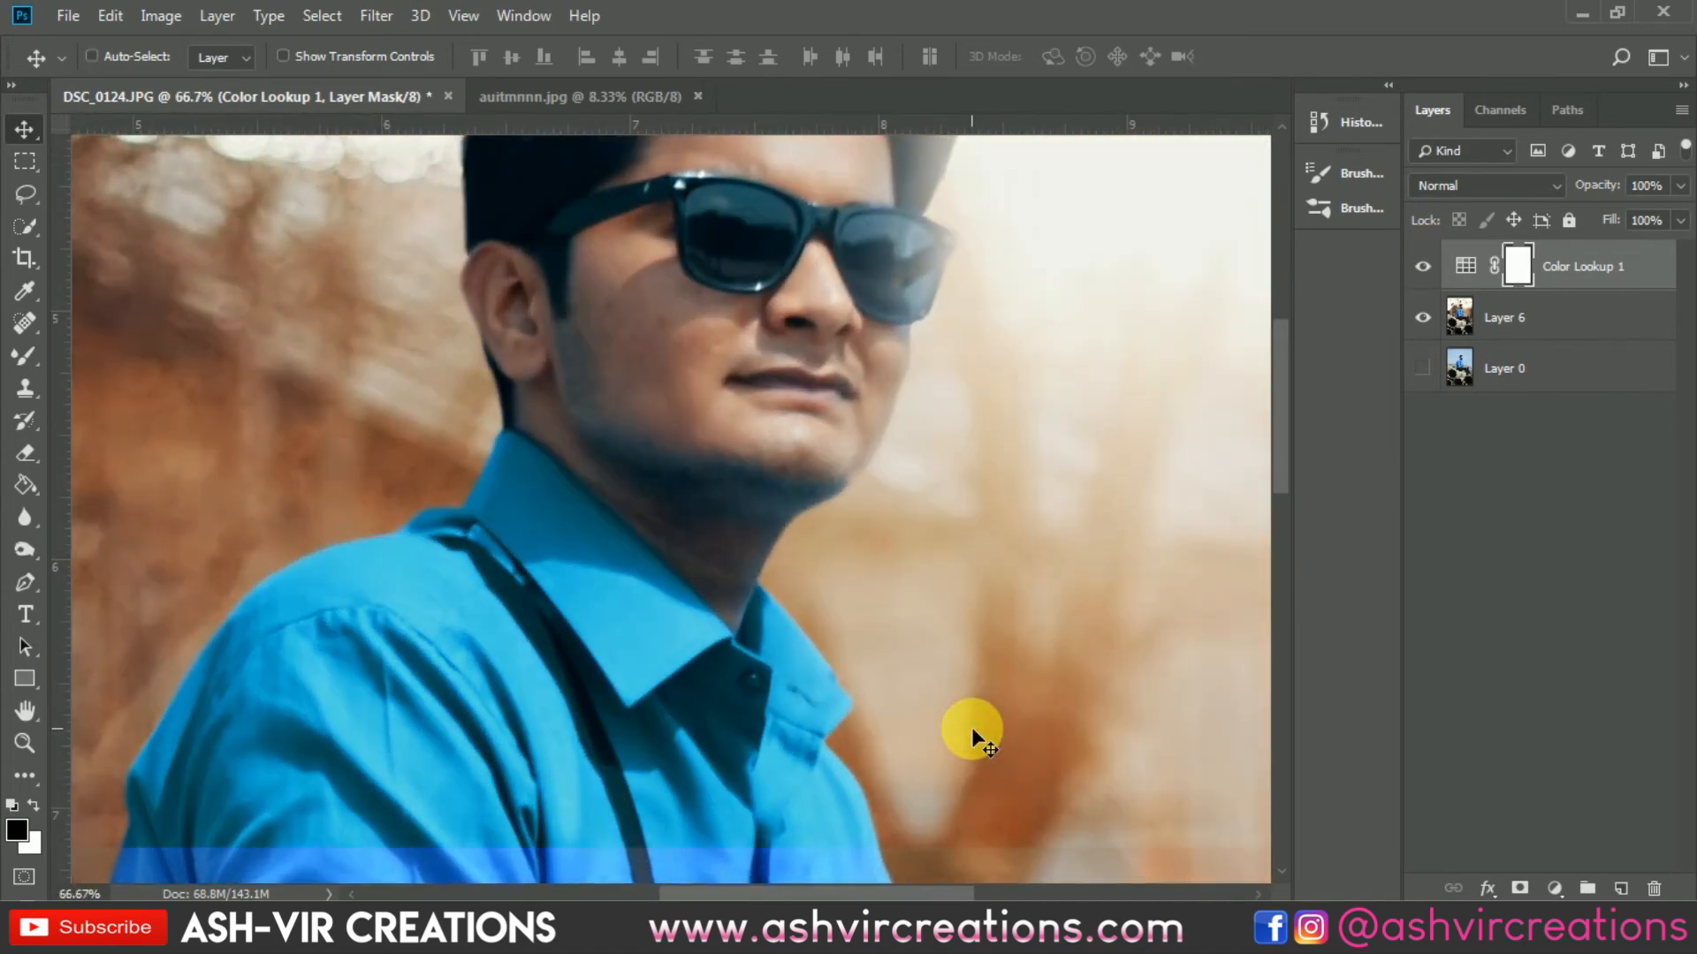
pyautogui.moveTo(890, 511); pyautogui.dragTo(864, 755)
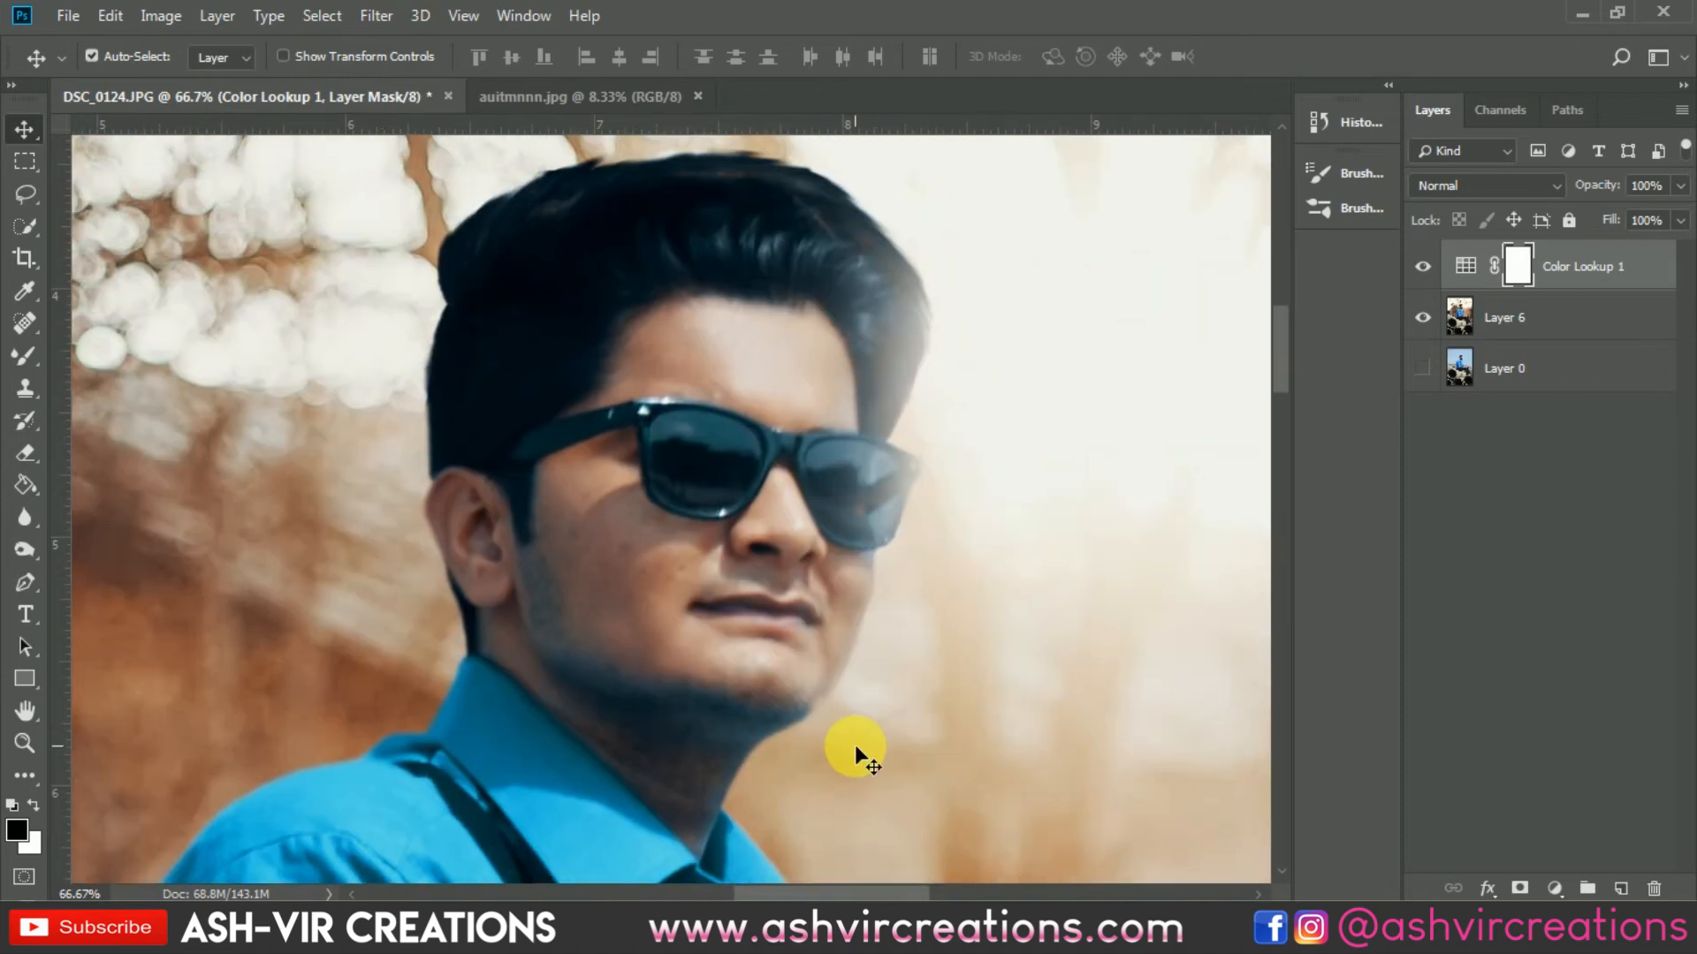
pyautogui.click(1433, 267)
pyautogui.click(1433, 267)
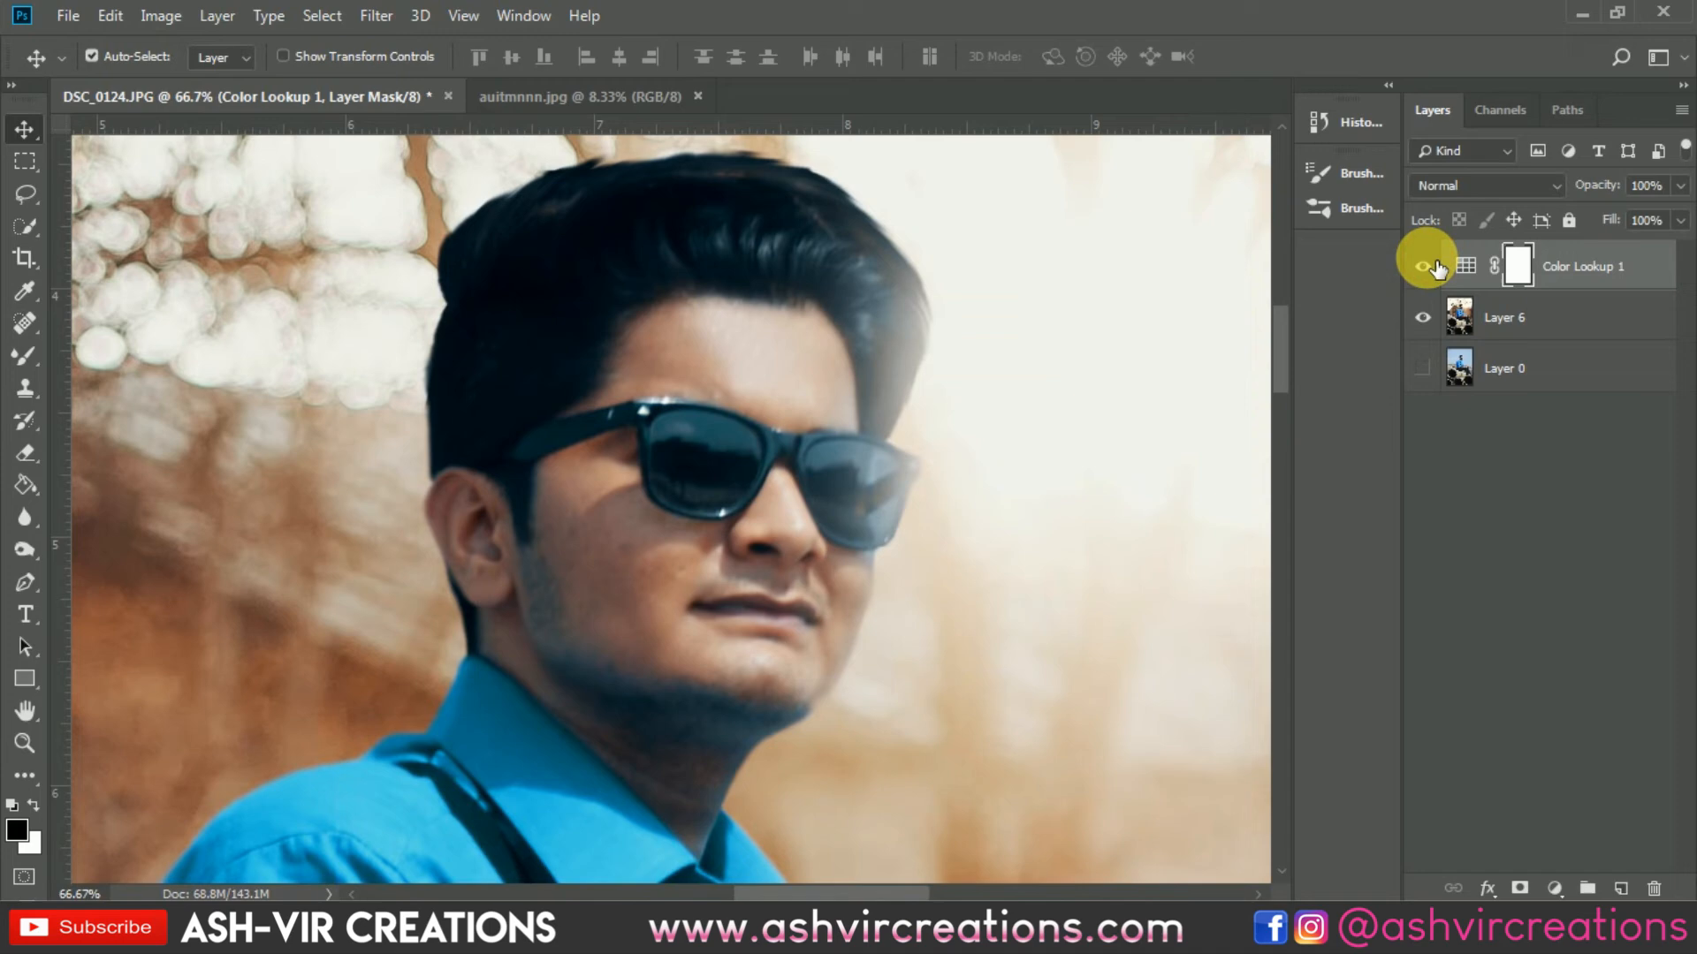
pyautogui.click(1513, 318)
pyautogui.rightClick(1505, 311)
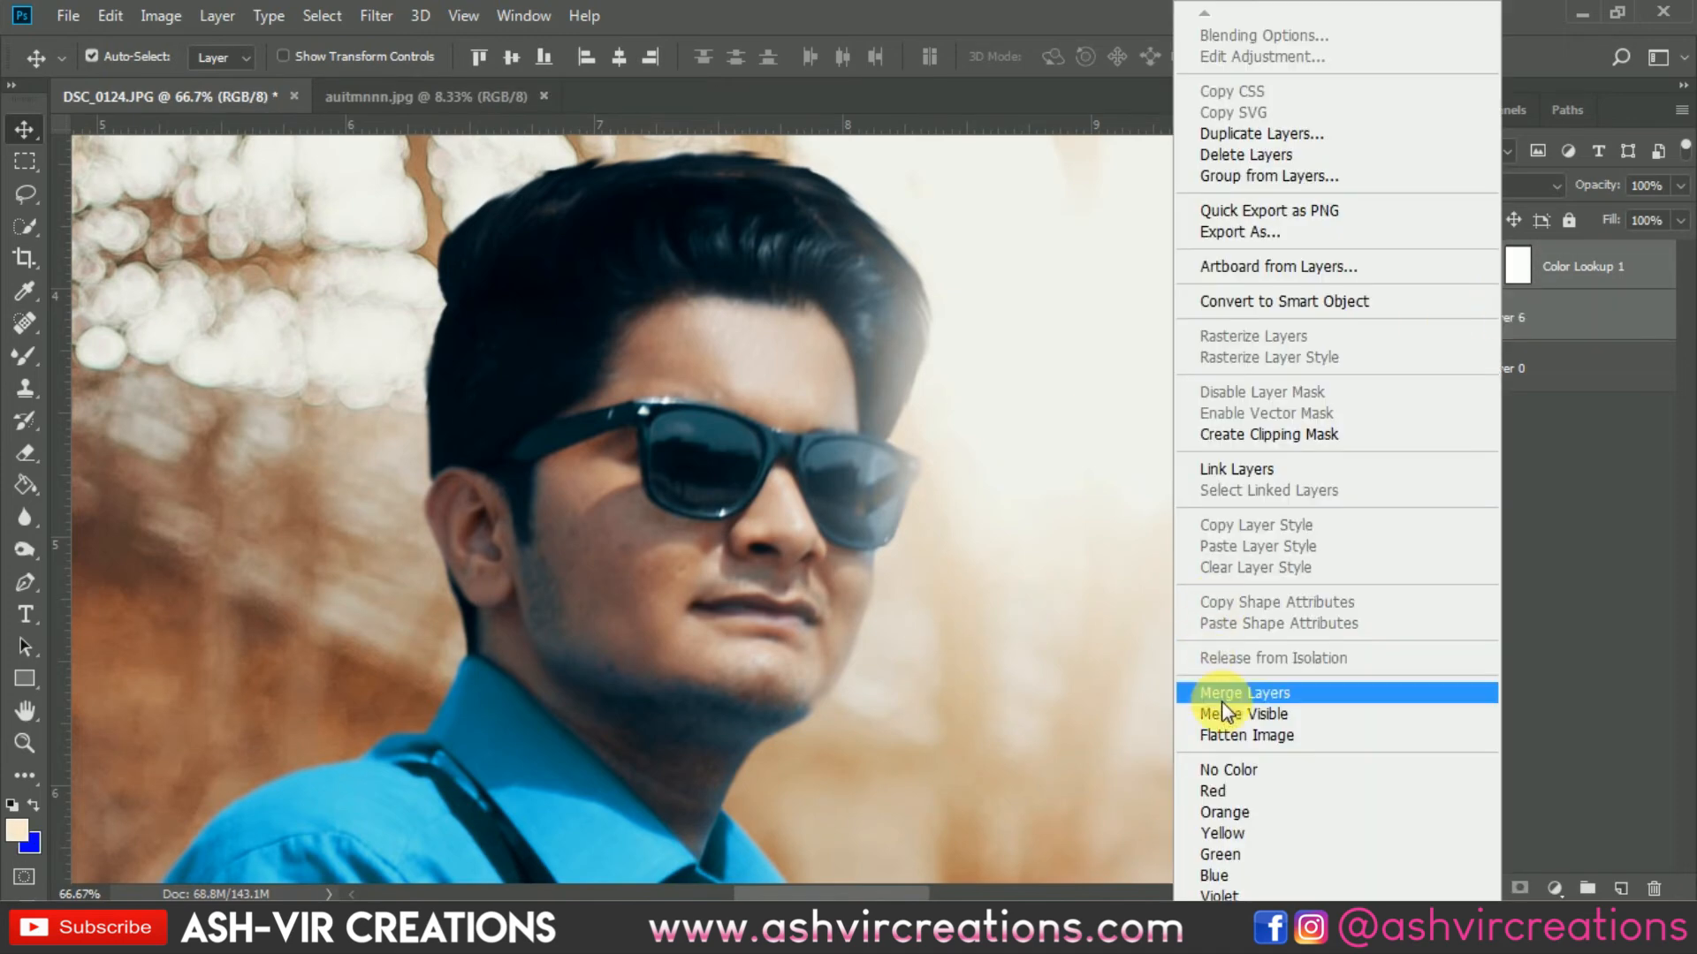
pyautogui.click(1558, 307)
# Hide the Color Lookup adjustment and smooth the skin of the man's face on Layer 6 with the Mixer Brush.
pyautogui.click(1423, 266)
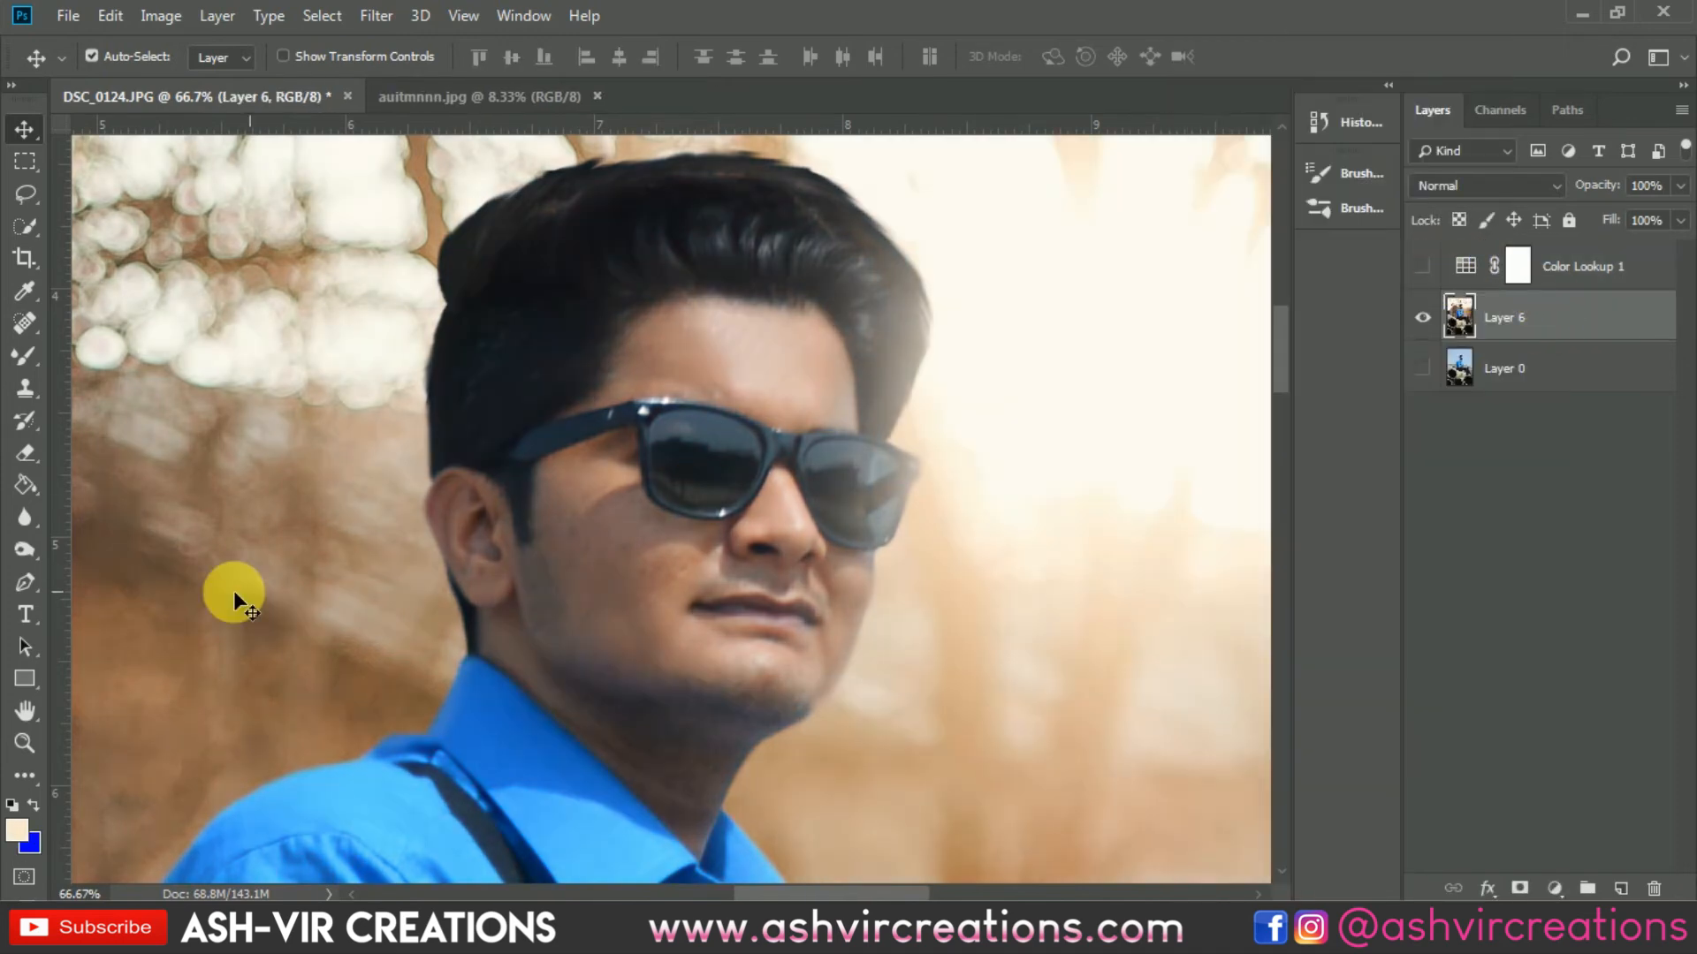
pyautogui.click(24, 357)
pyautogui.scroll(5, 544, 546)
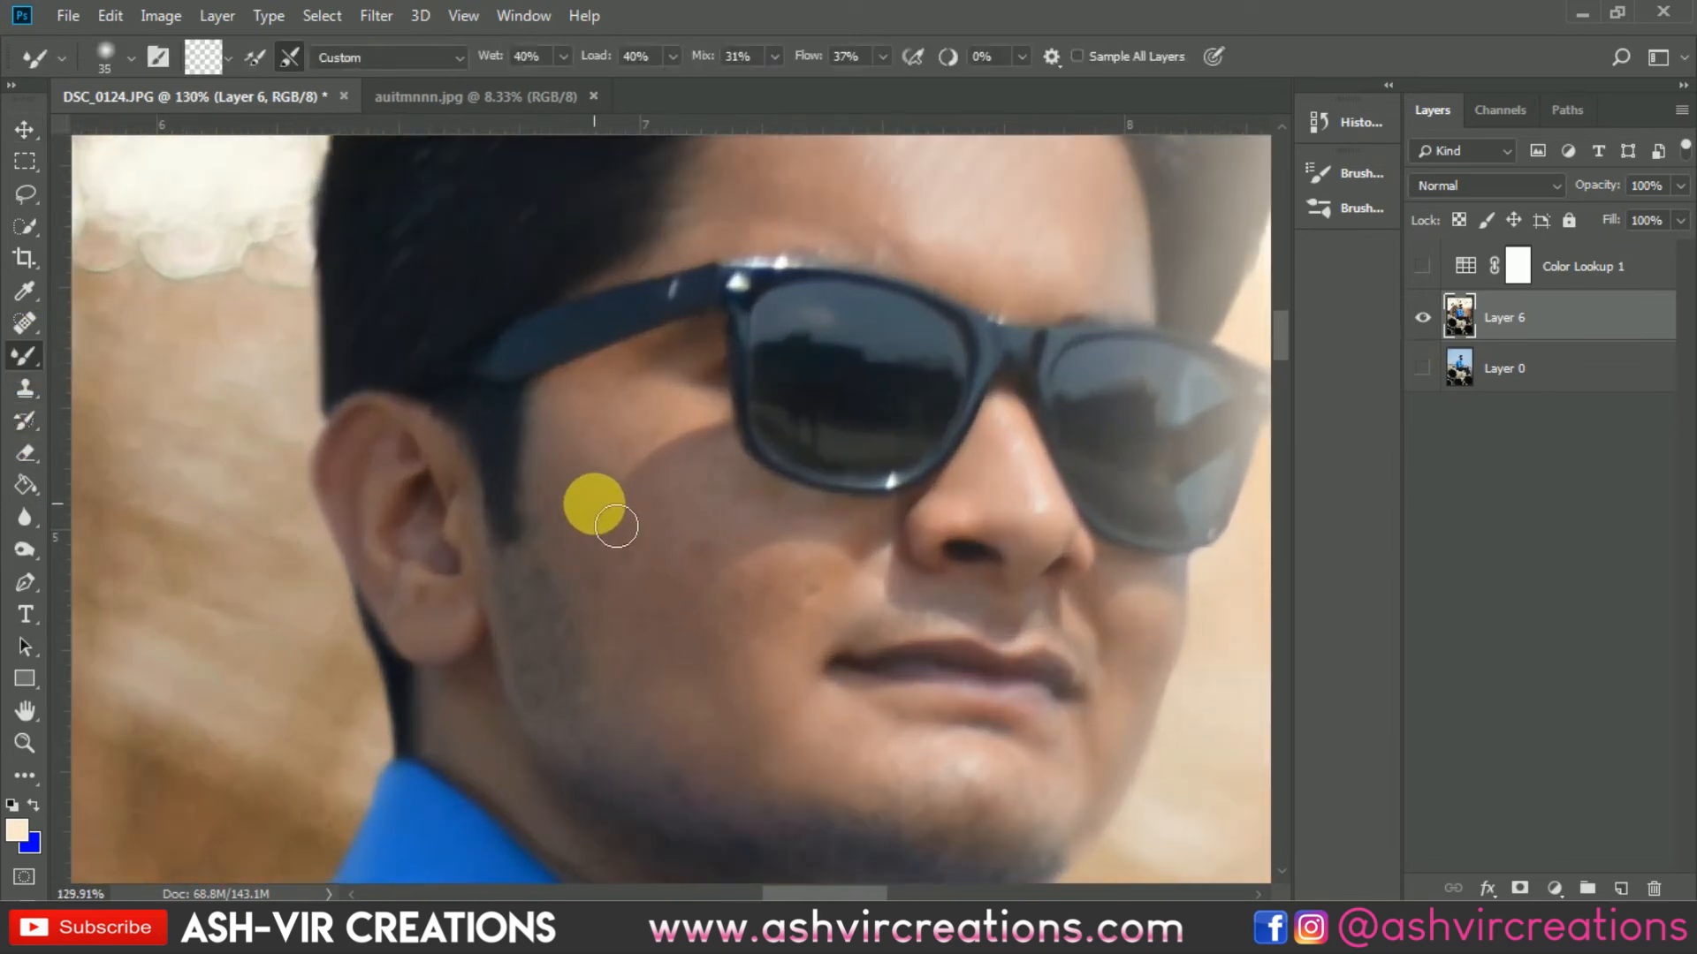
pyautogui.moveTo(634, 555)
pyautogui.mouseDown()
pyautogui.moveTo(726, 554)
pyautogui.moveTo(712, 578)
pyautogui.moveTo(843, 608)
pyautogui.moveTo(830, 626)
pyautogui.moveTo(839, 605)
pyautogui.moveTo(763, 625)
pyautogui.moveTo(763, 660)
pyautogui.moveTo(780, 605)
pyautogui.moveTo(745, 571)
pyautogui.moveTo(706, 574)
pyautogui.moveTo(741, 546)
pyautogui.moveTo(597, 571)
pyautogui.moveTo(670, 579)
pyautogui.moveTo(675, 562)
pyautogui.moveTo(611, 598)
pyautogui.moveTo(663, 627)
pyautogui.moveTo(668, 606)
pyautogui.moveTo(639, 684)
pyautogui.moveTo(709, 655)
pyautogui.moveTo(664, 450)
pyautogui.moveTo(618, 560)
pyautogui.moveTo(676, 554)
pyautogui.mouseUp()
pyautogui.scroll(-5, 680, 545)
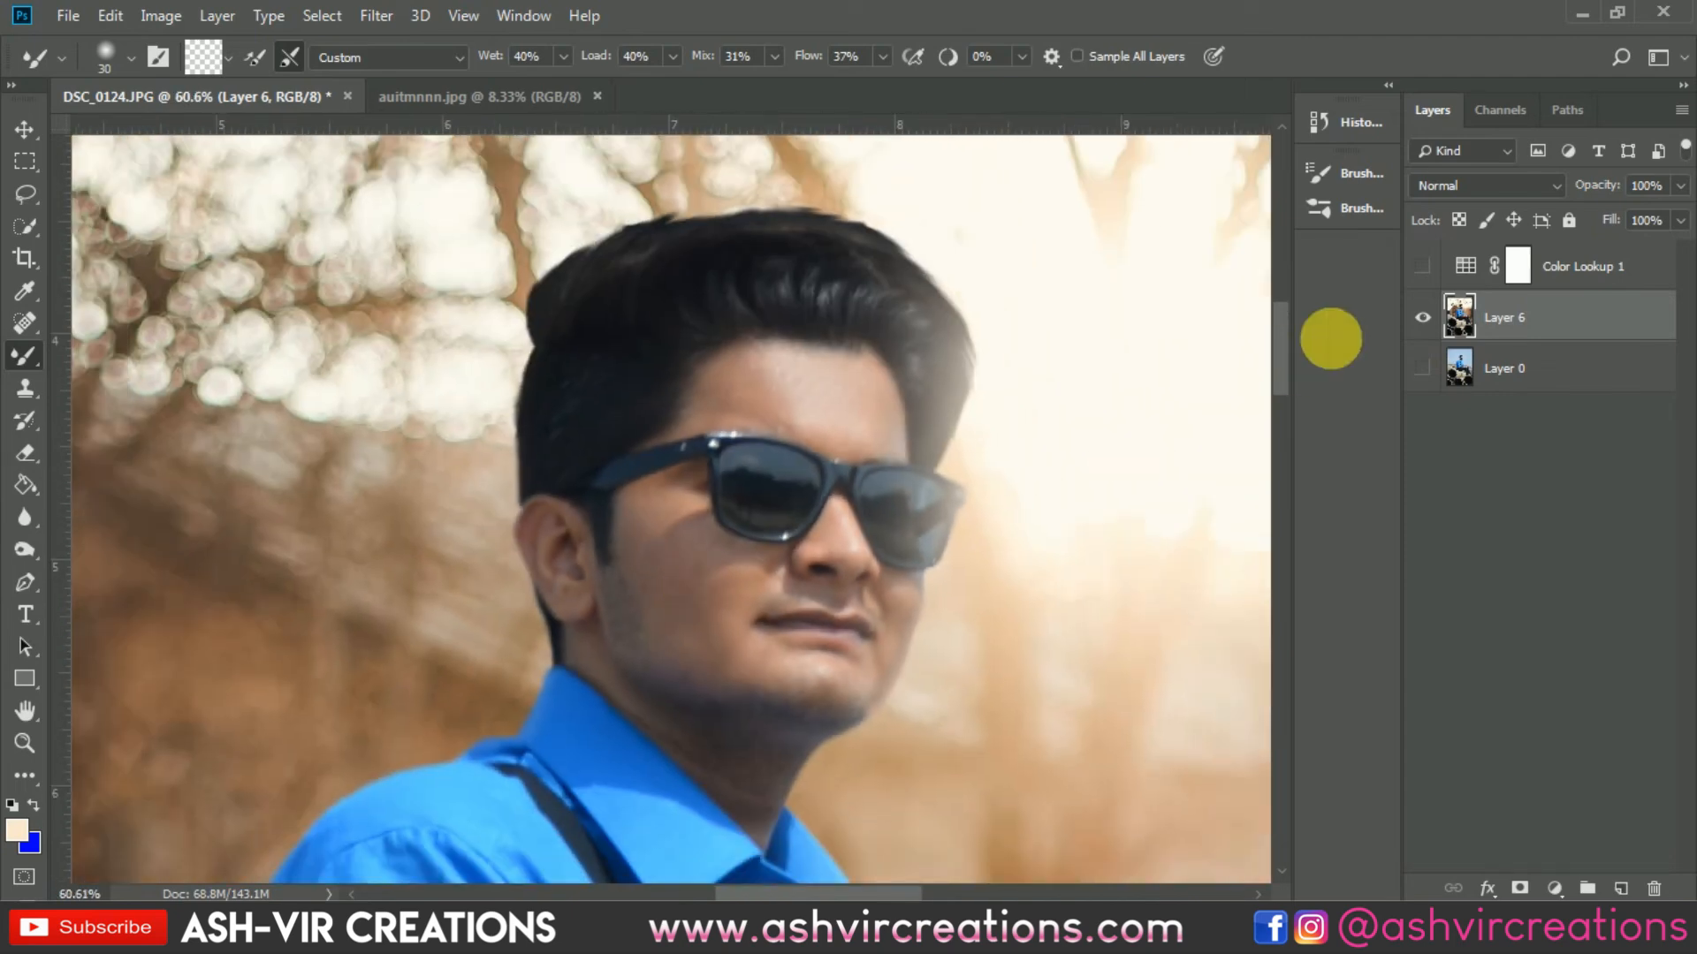
# Show the Color Lookup adjustment again and merge it with Layer 6 into a single layer.
pyautogui.click(1425, 268)
pyautogui.rightClick(1617, 265)
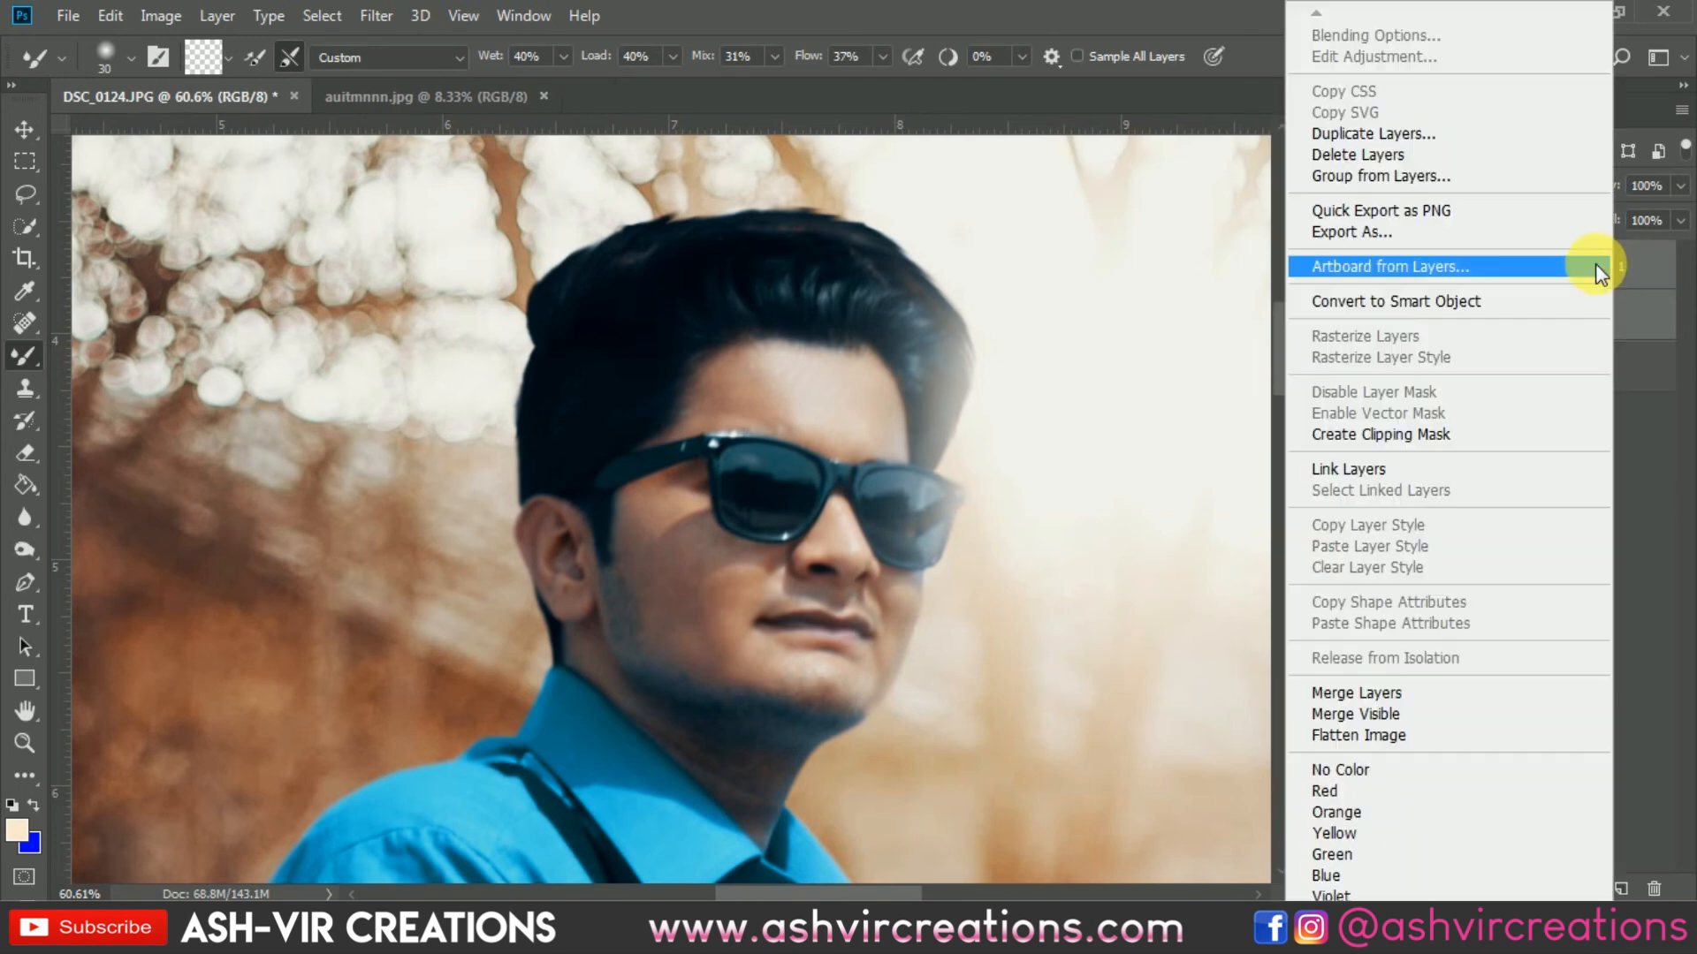
pyautogui.click(1330, 655)
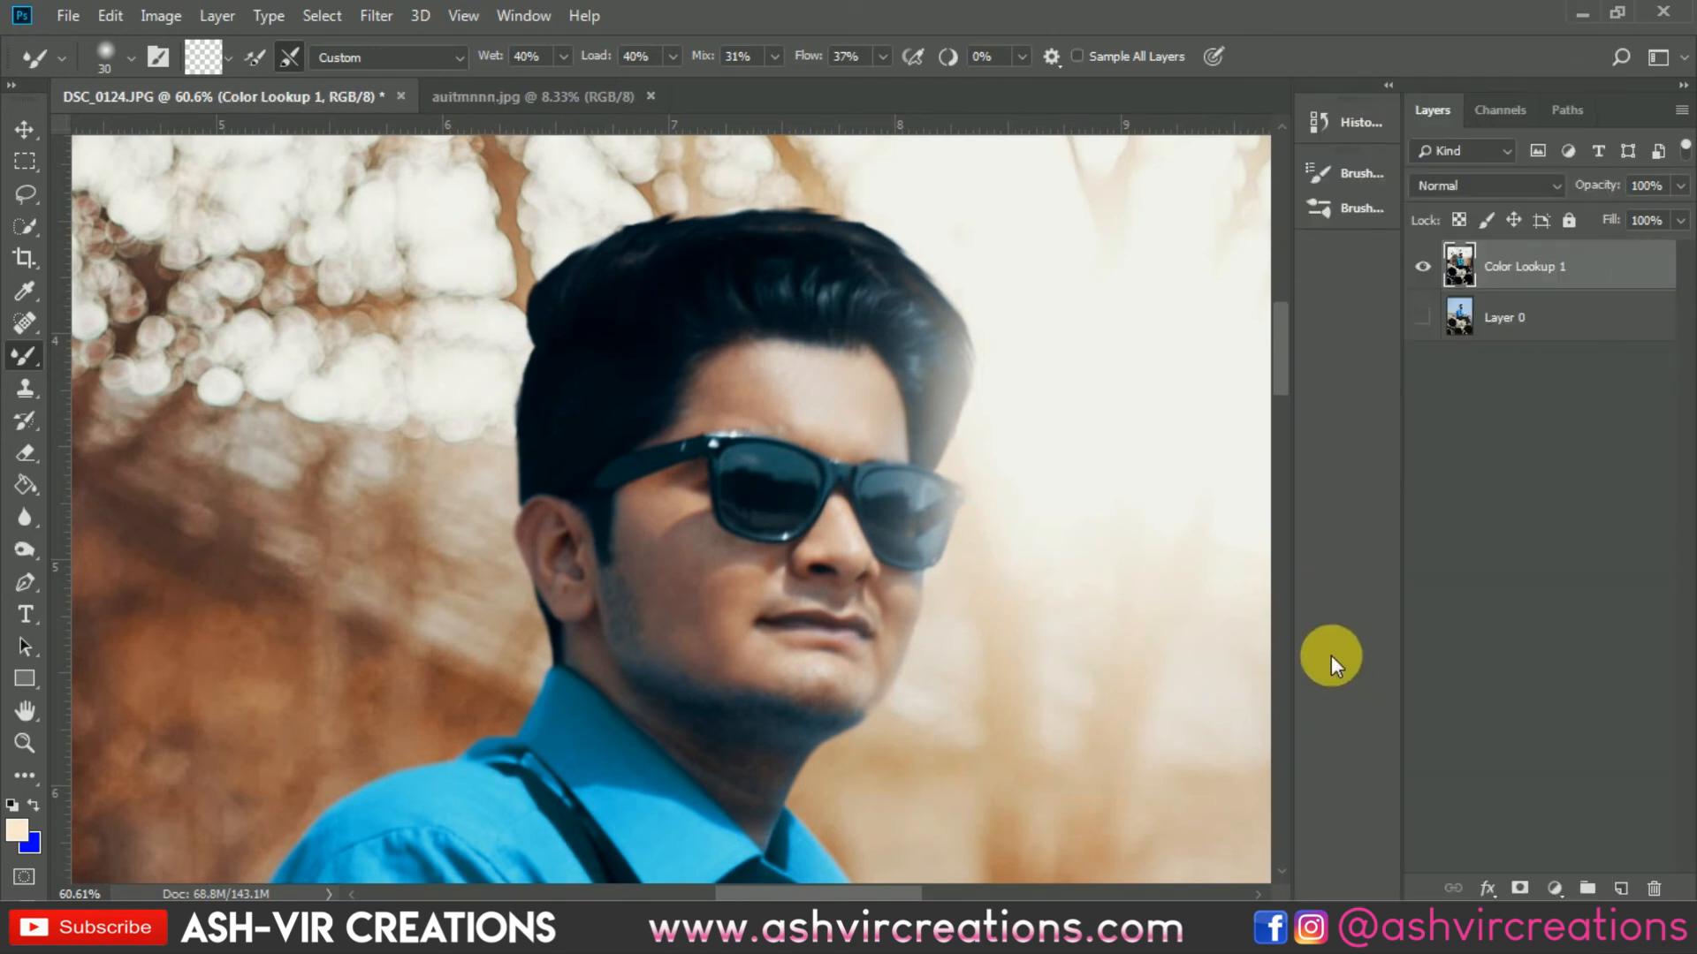
pyautogui.press('v')
pyautogui.hotkey('ctrl', '0')
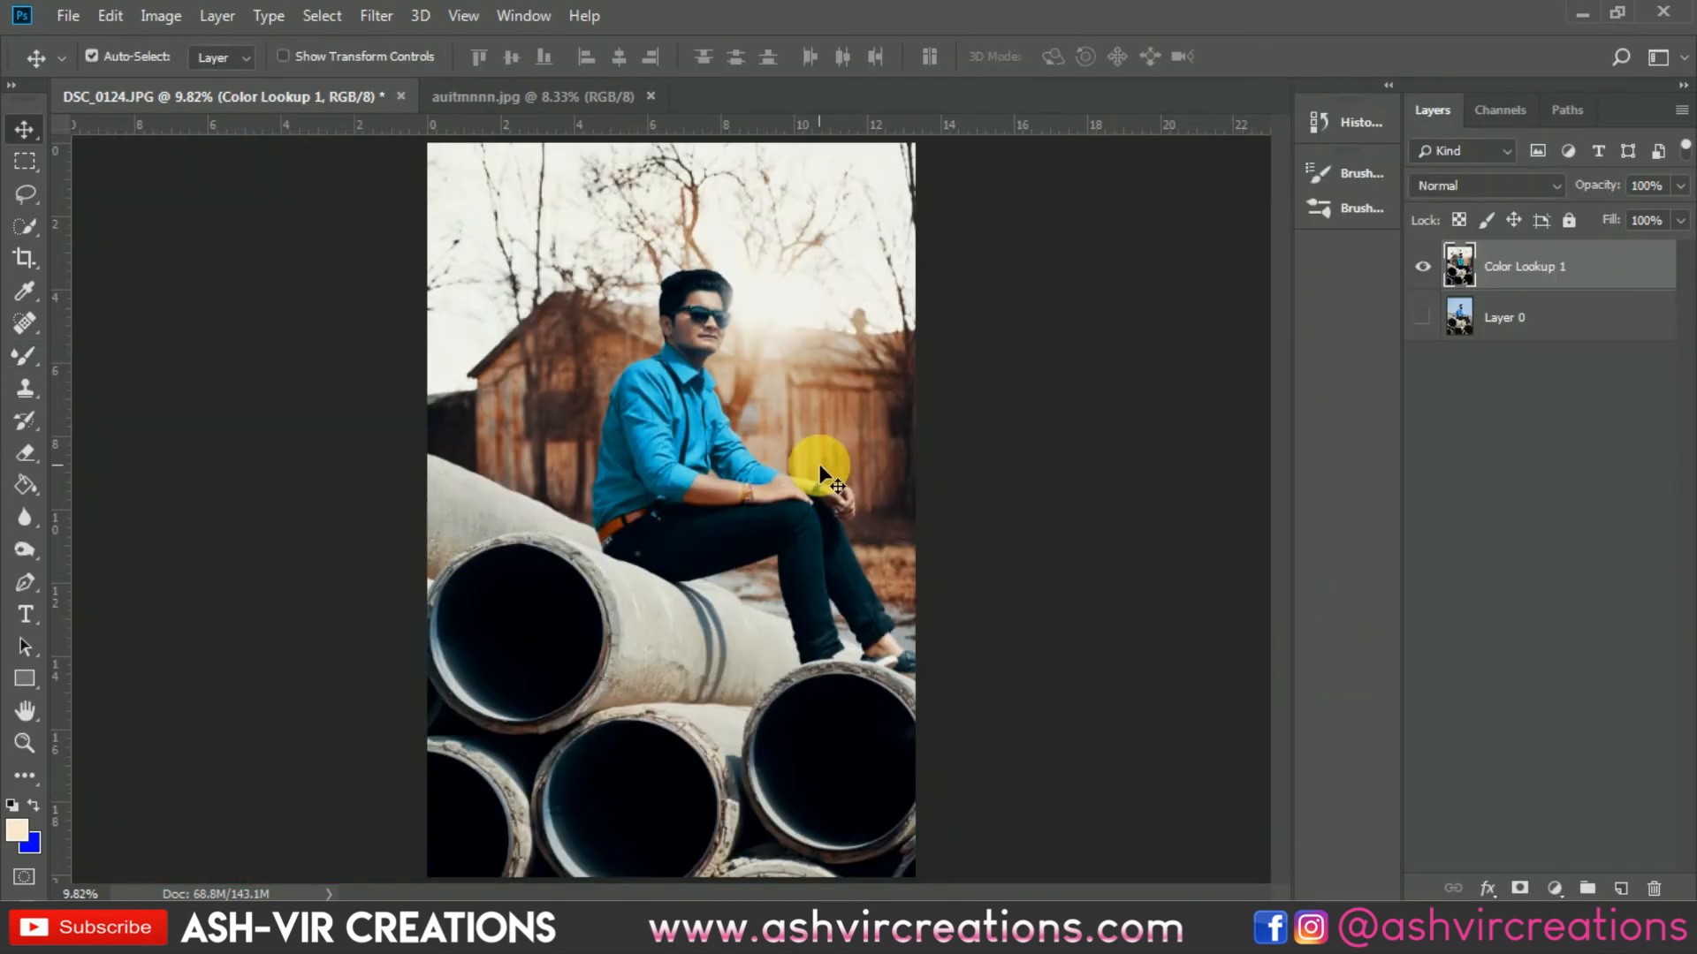
# Crop the document to its existing canvas bounds with Delete Cropped Pixels on, trimming the layer content that overhangs the edges.
pyautogui.hotkey('ctrl', '-')
pyautogui.hotkey('ctrl', '0')
pyautogui.scroll(2, 701, 327)
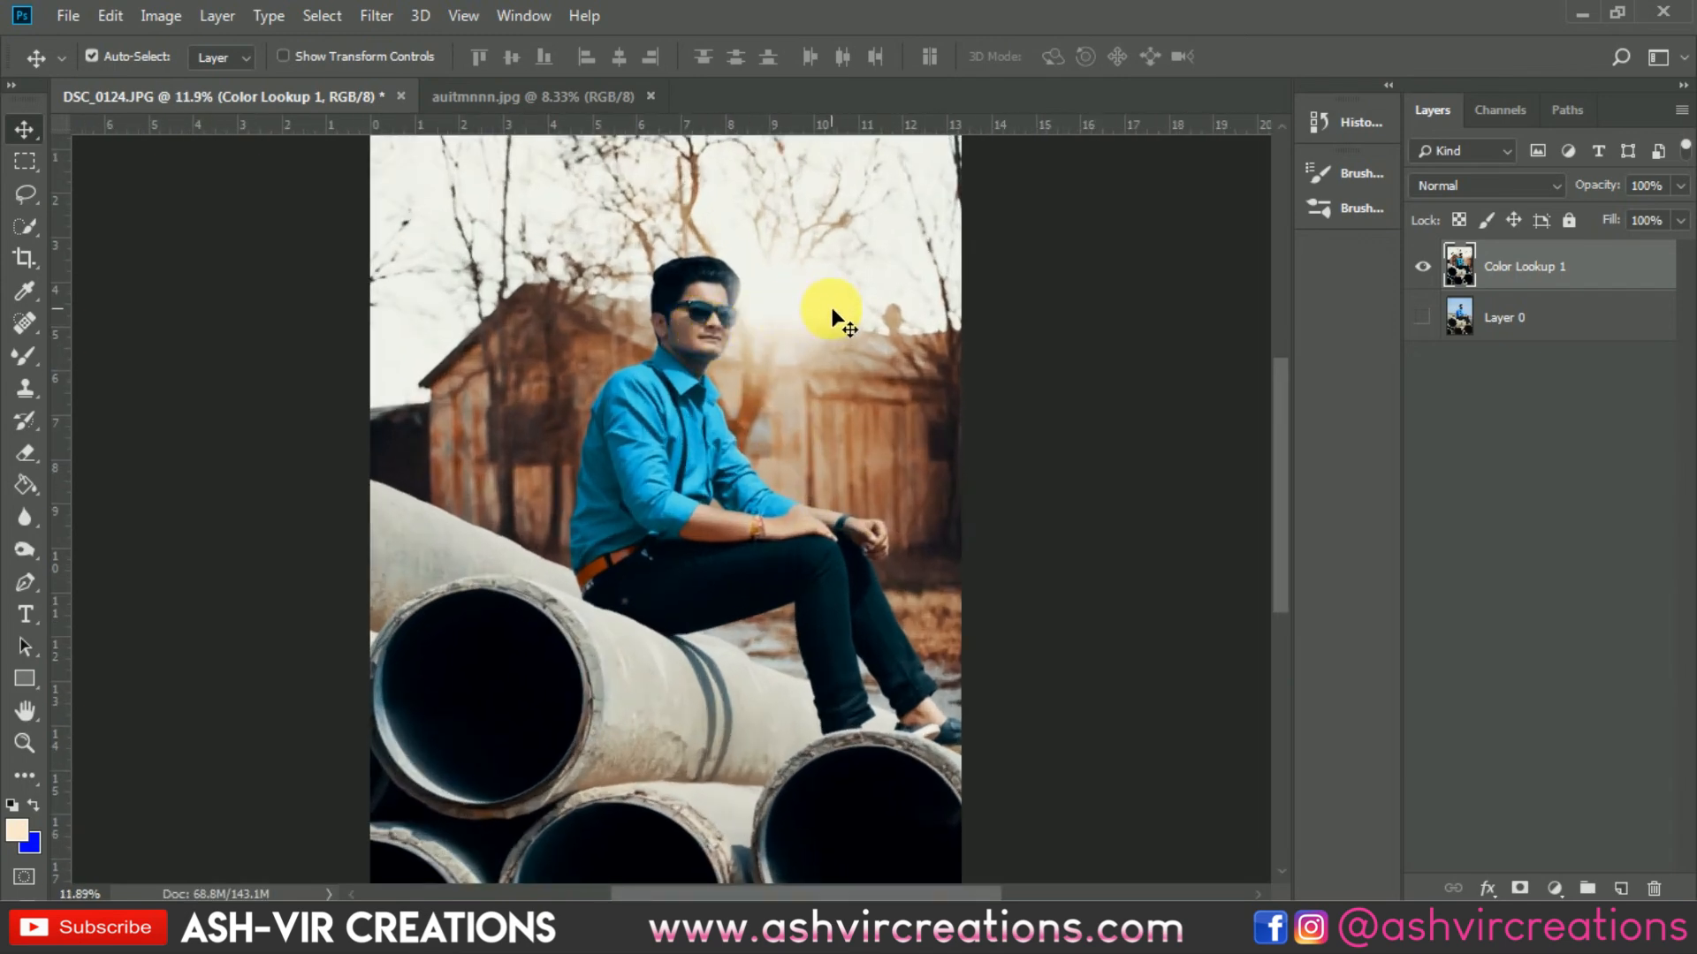
pyautogui.scroll(-3, 833, 313)
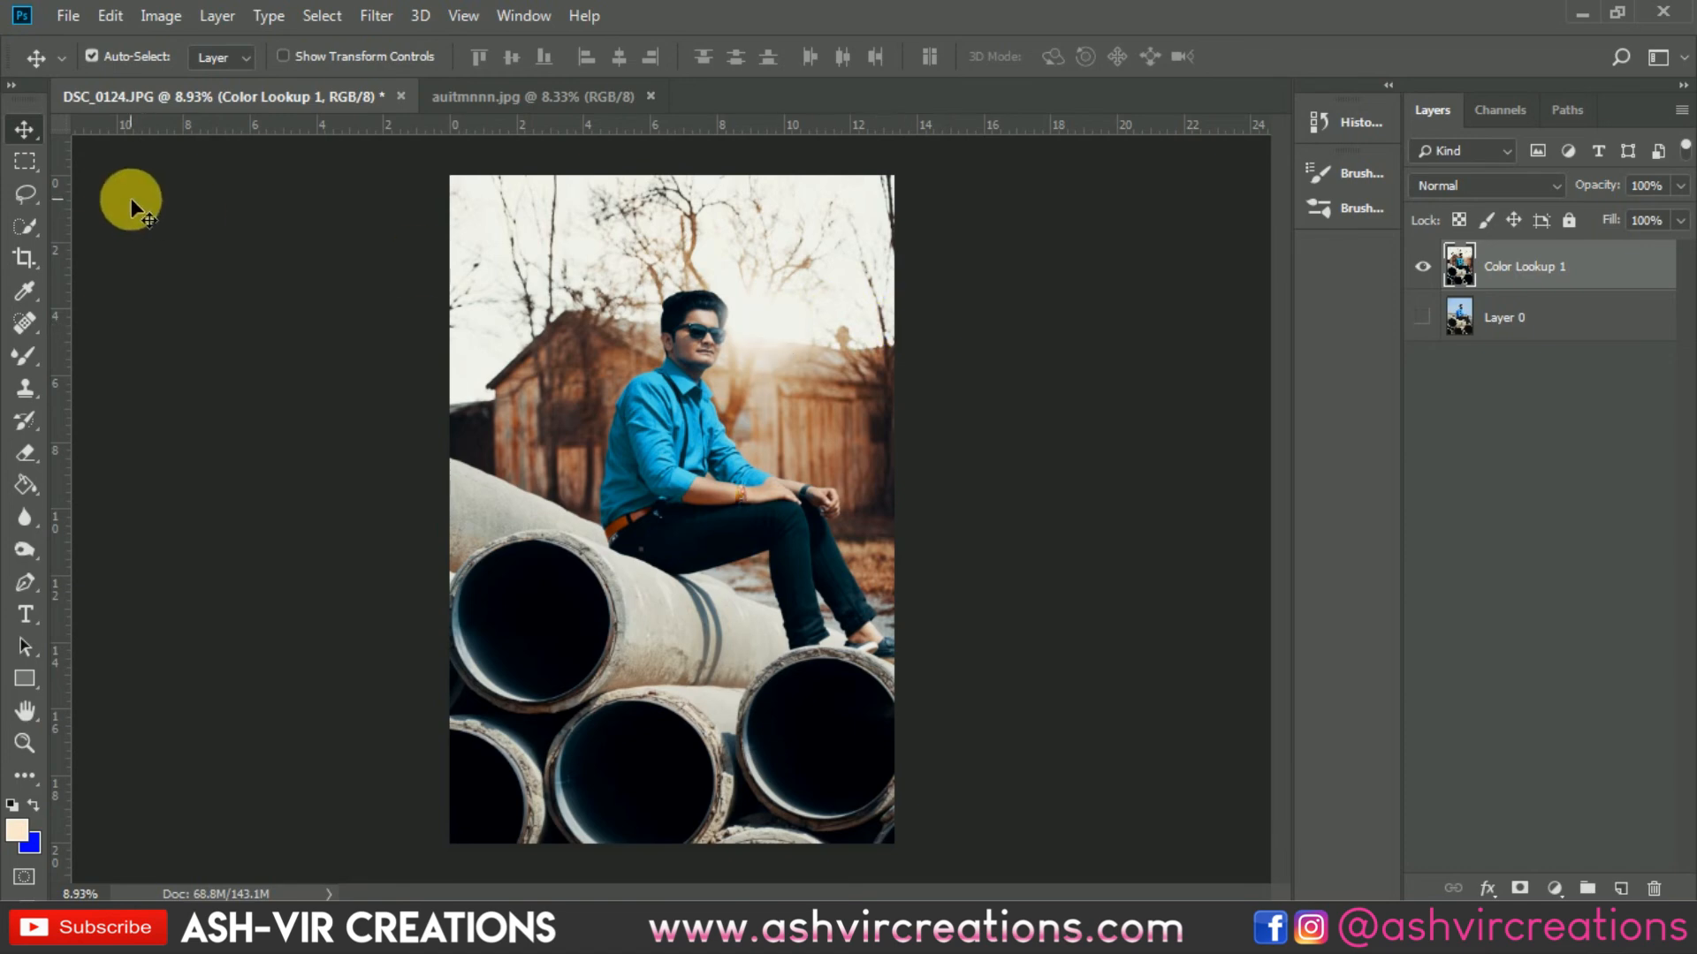
pyautogui.click(33, 262)
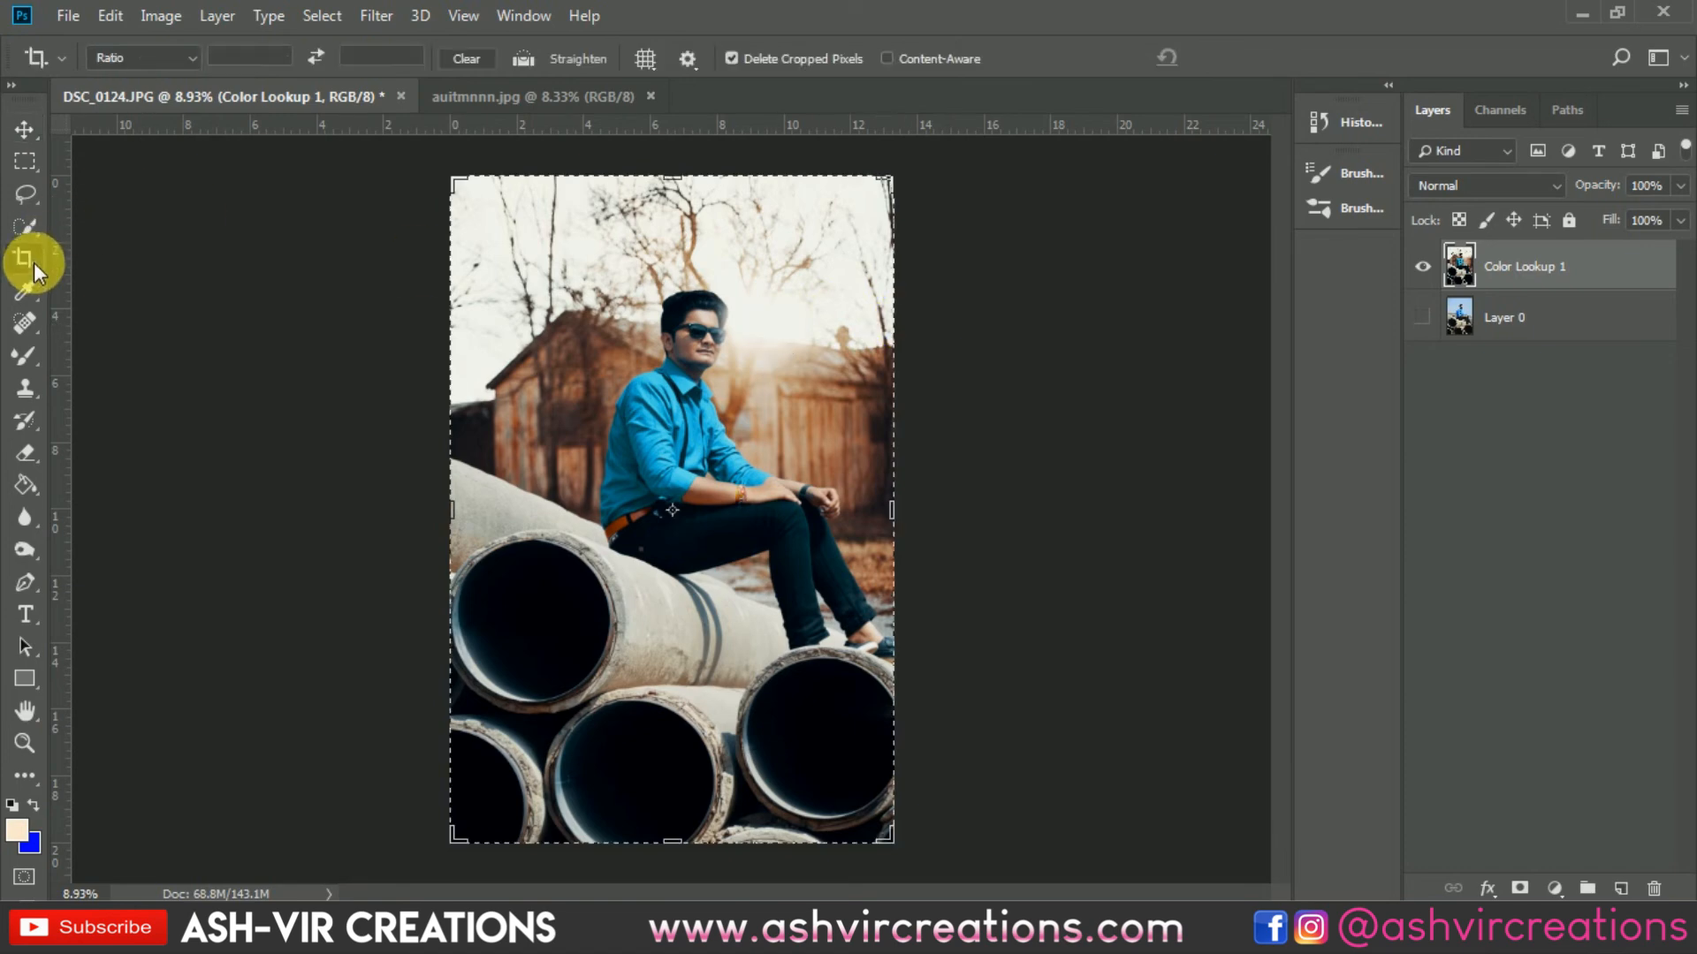
pyautogui.click(495, 299)
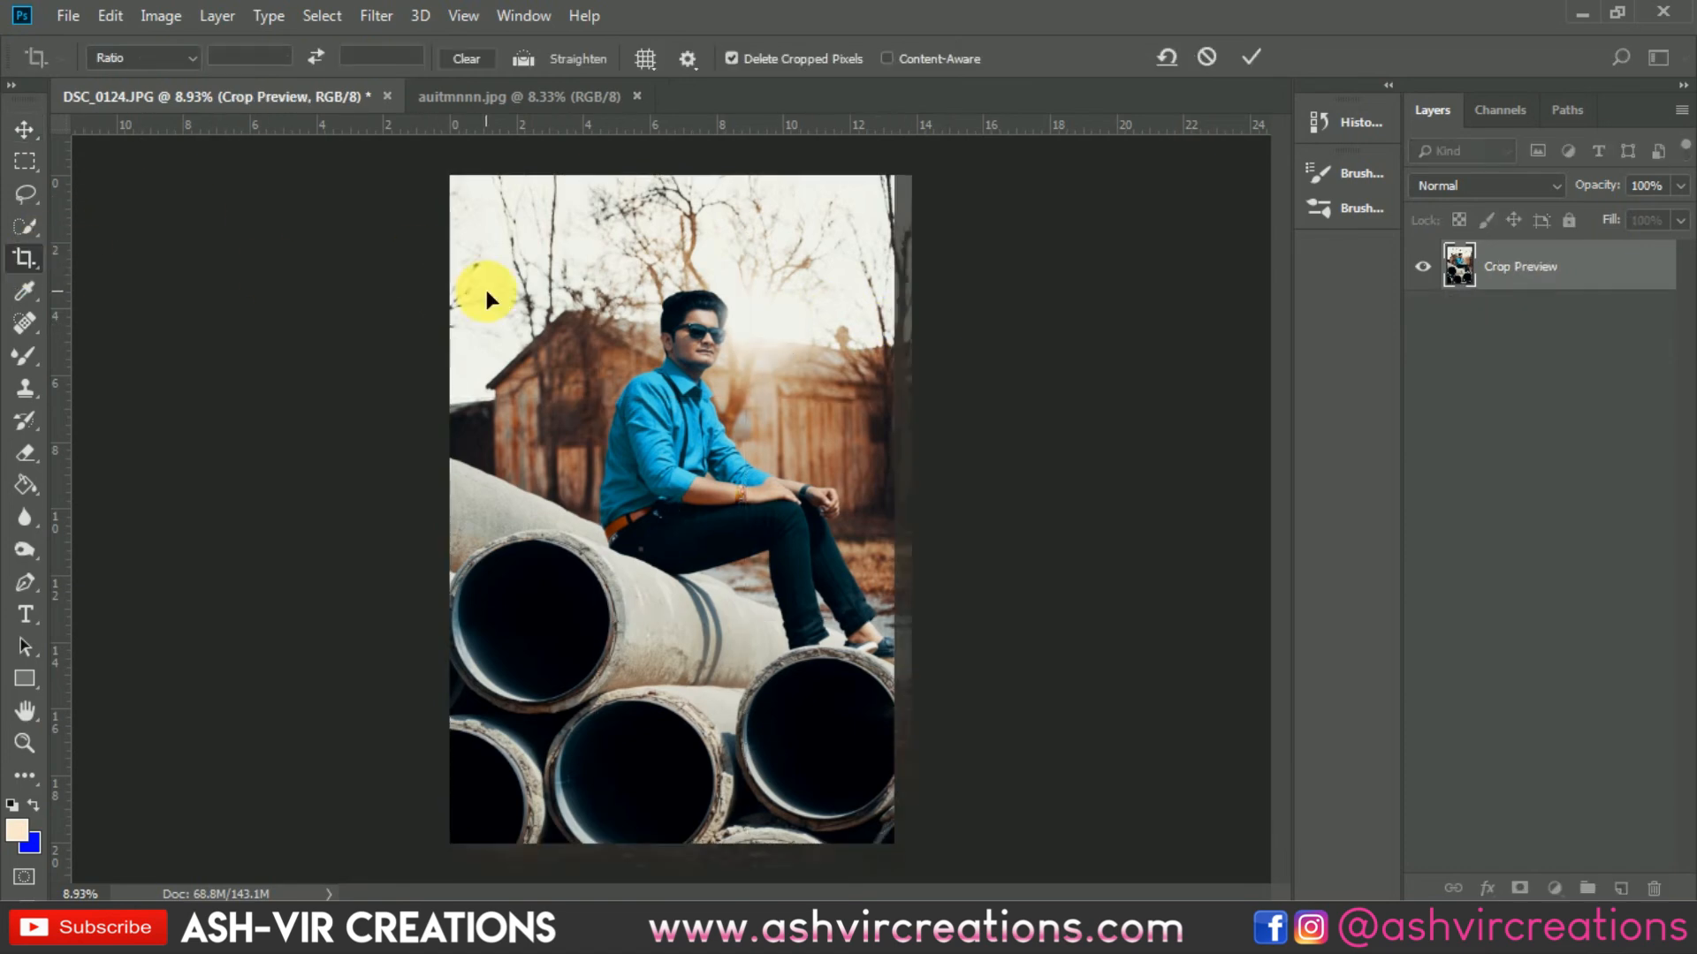
pyautogui.press('Return')
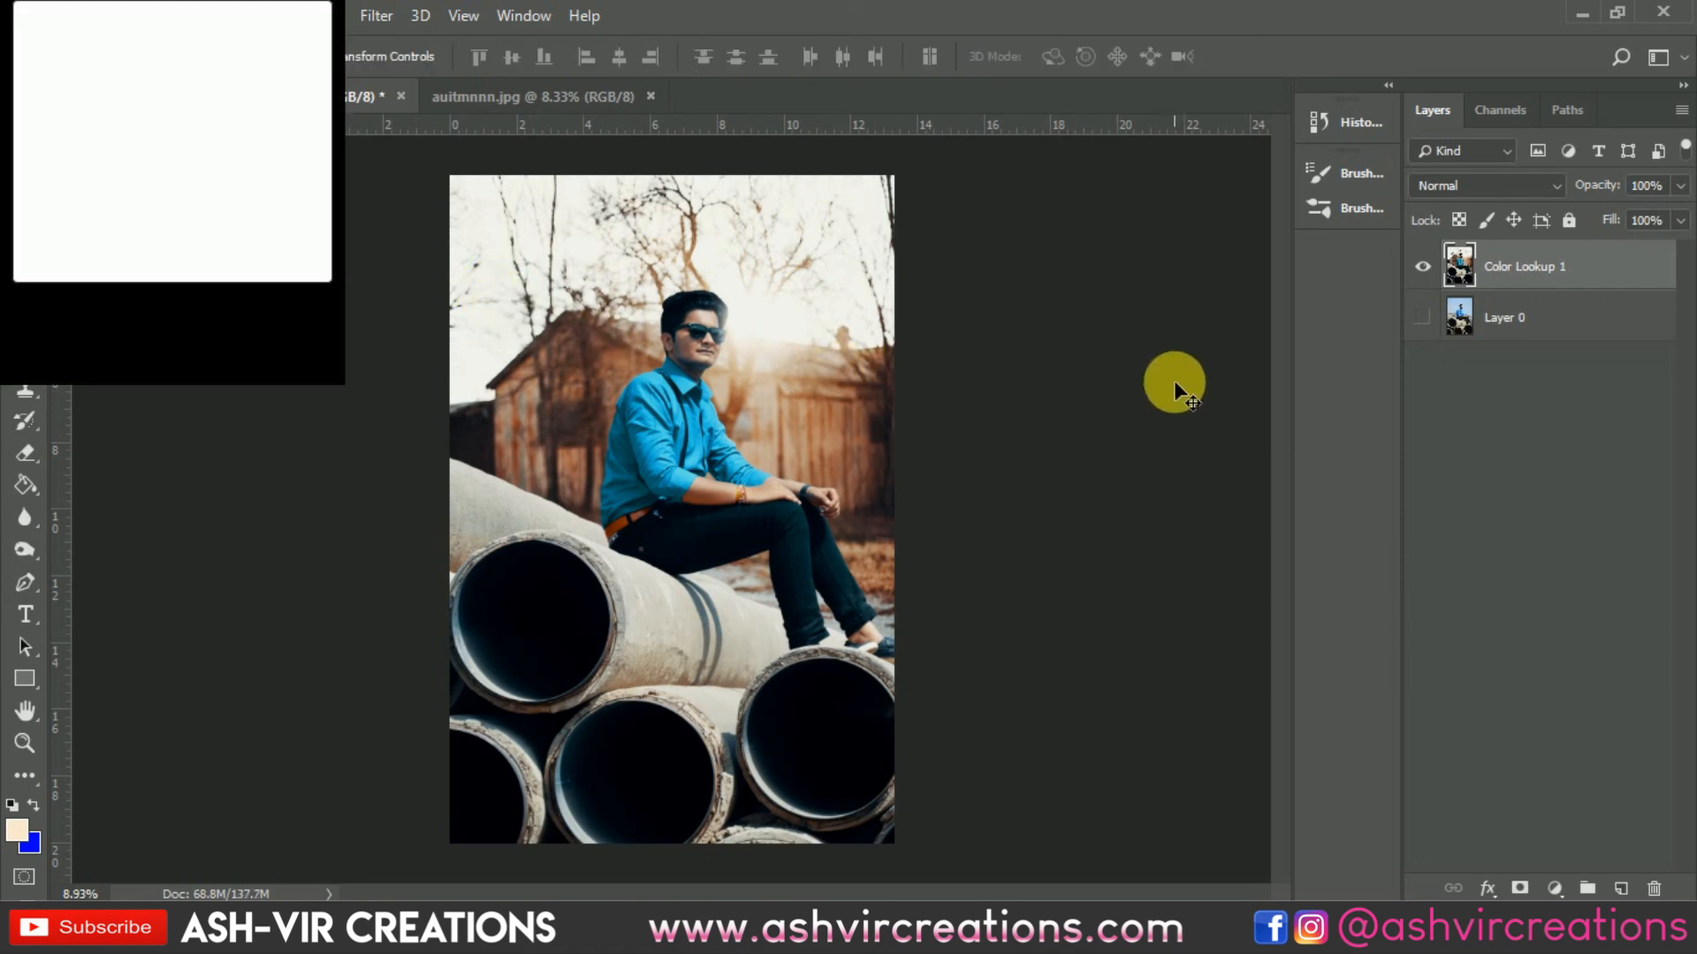
pyautogui.press('v')
pyautogui.hotkey('ctrl', '0')
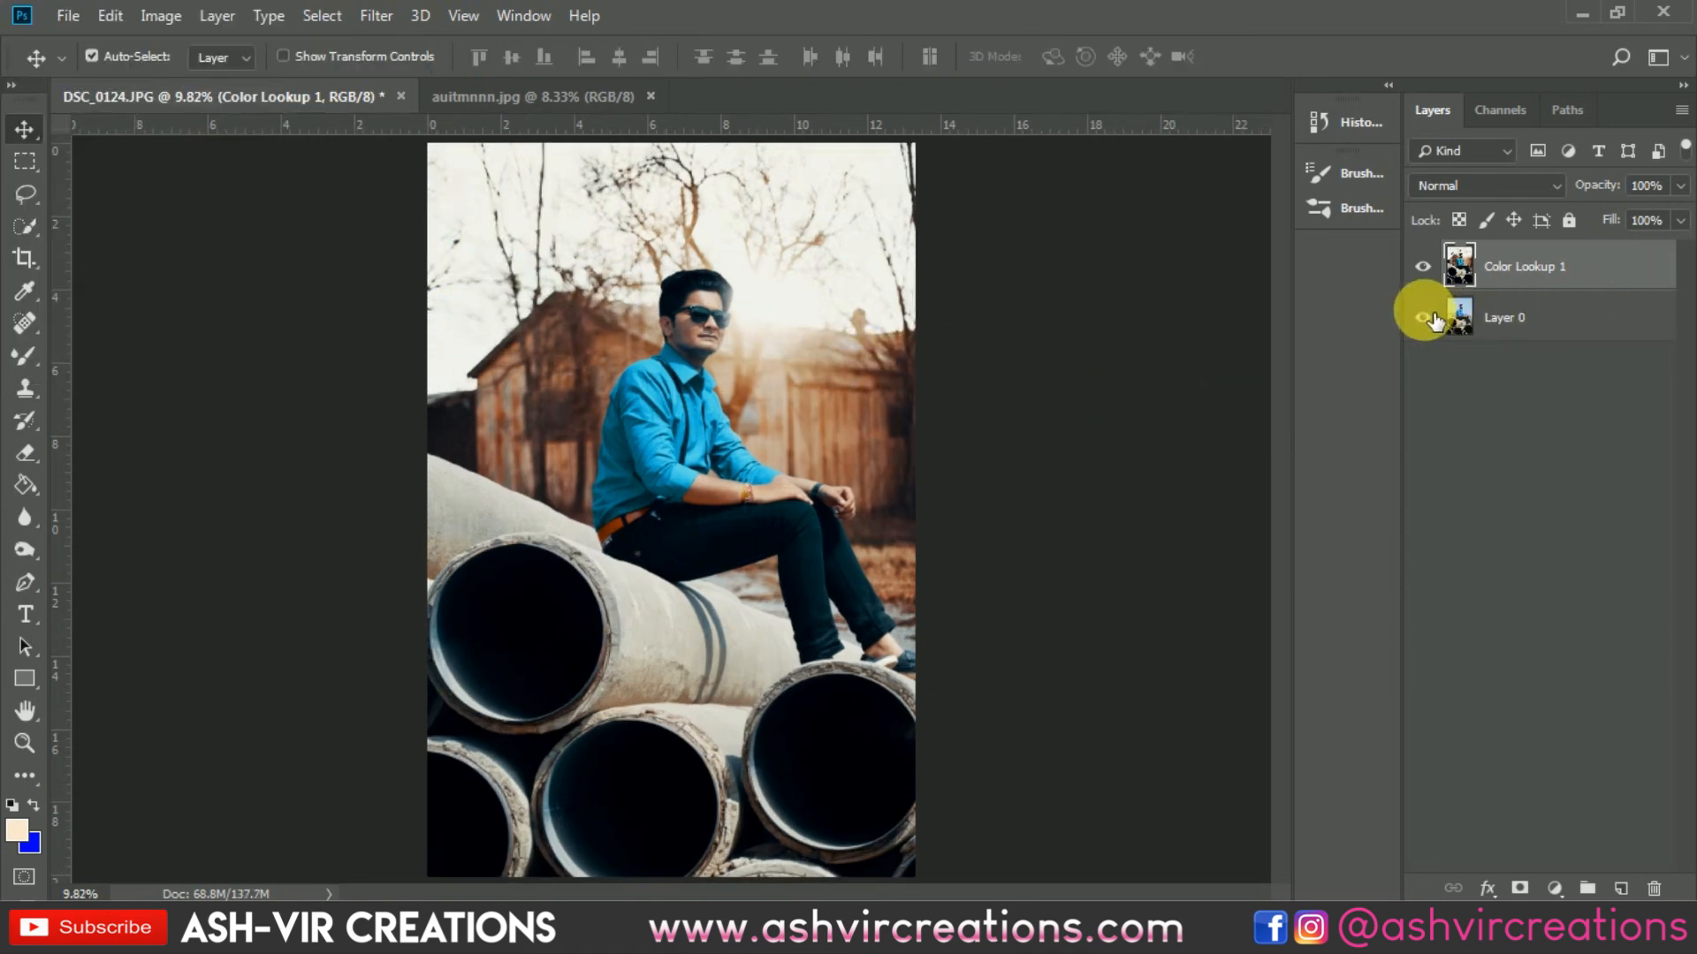
# Compare the finished edit with the original photo on Layer 0 by hiding and showing the merged layer above it.
pyautogui.click(1423, 267)
pyautogui.click(1424, 266)
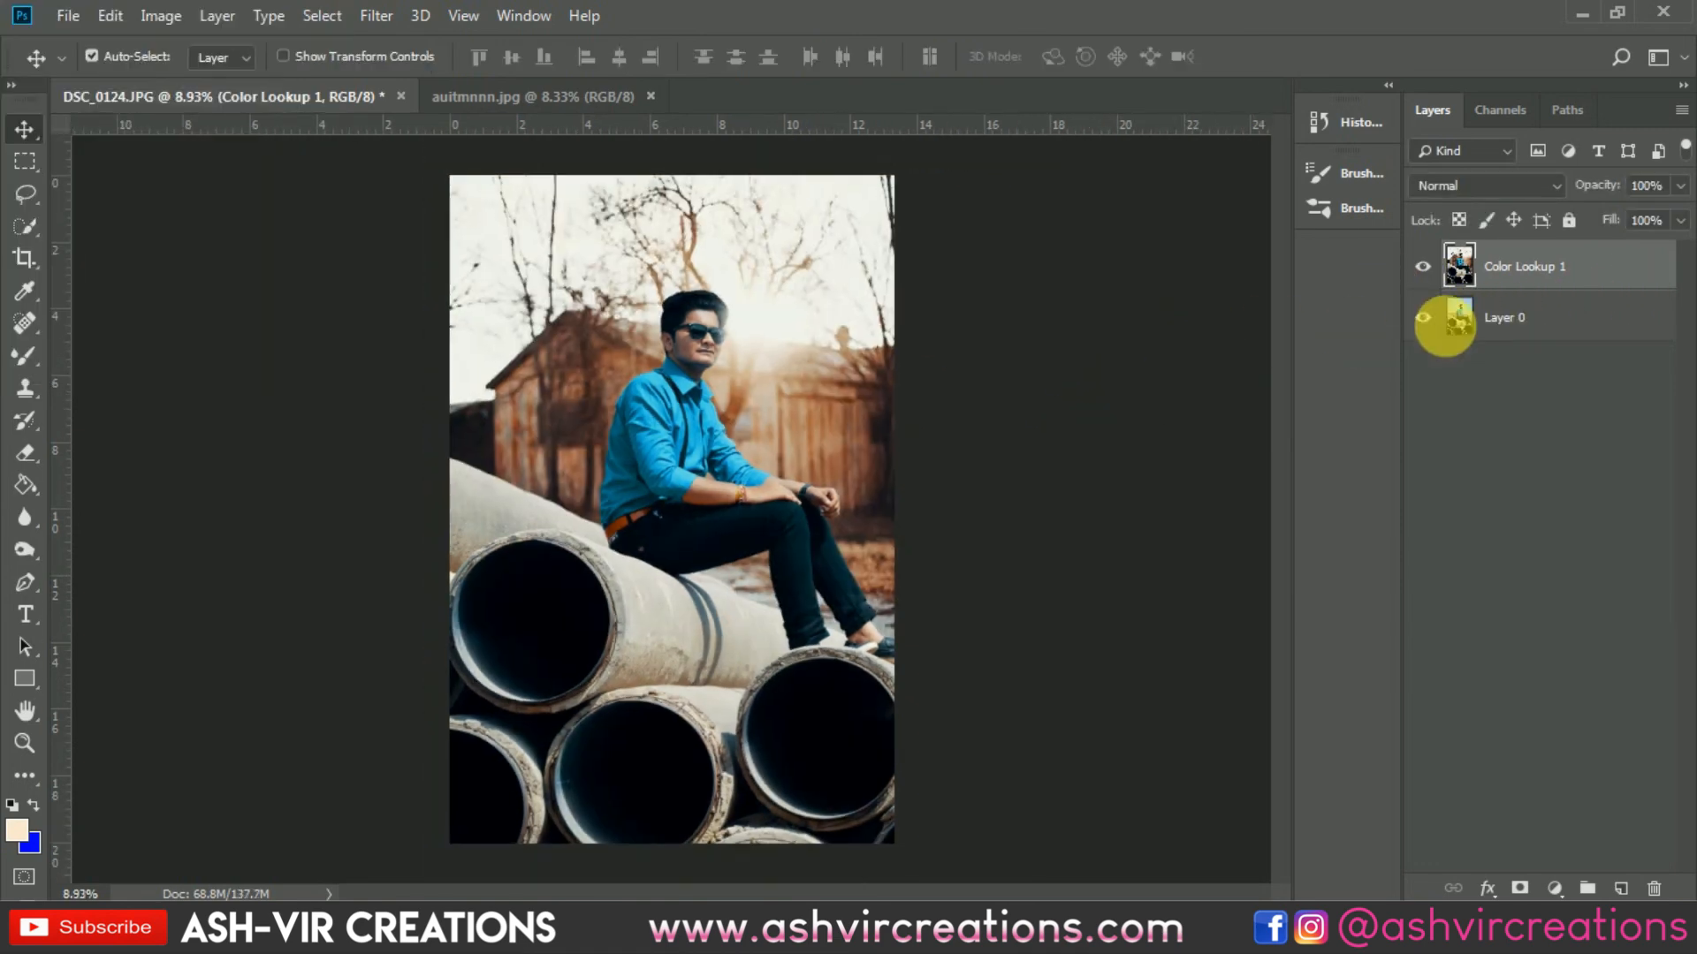
pyautogui.click(1424, 266)
pyautogui.click(1423, 267)
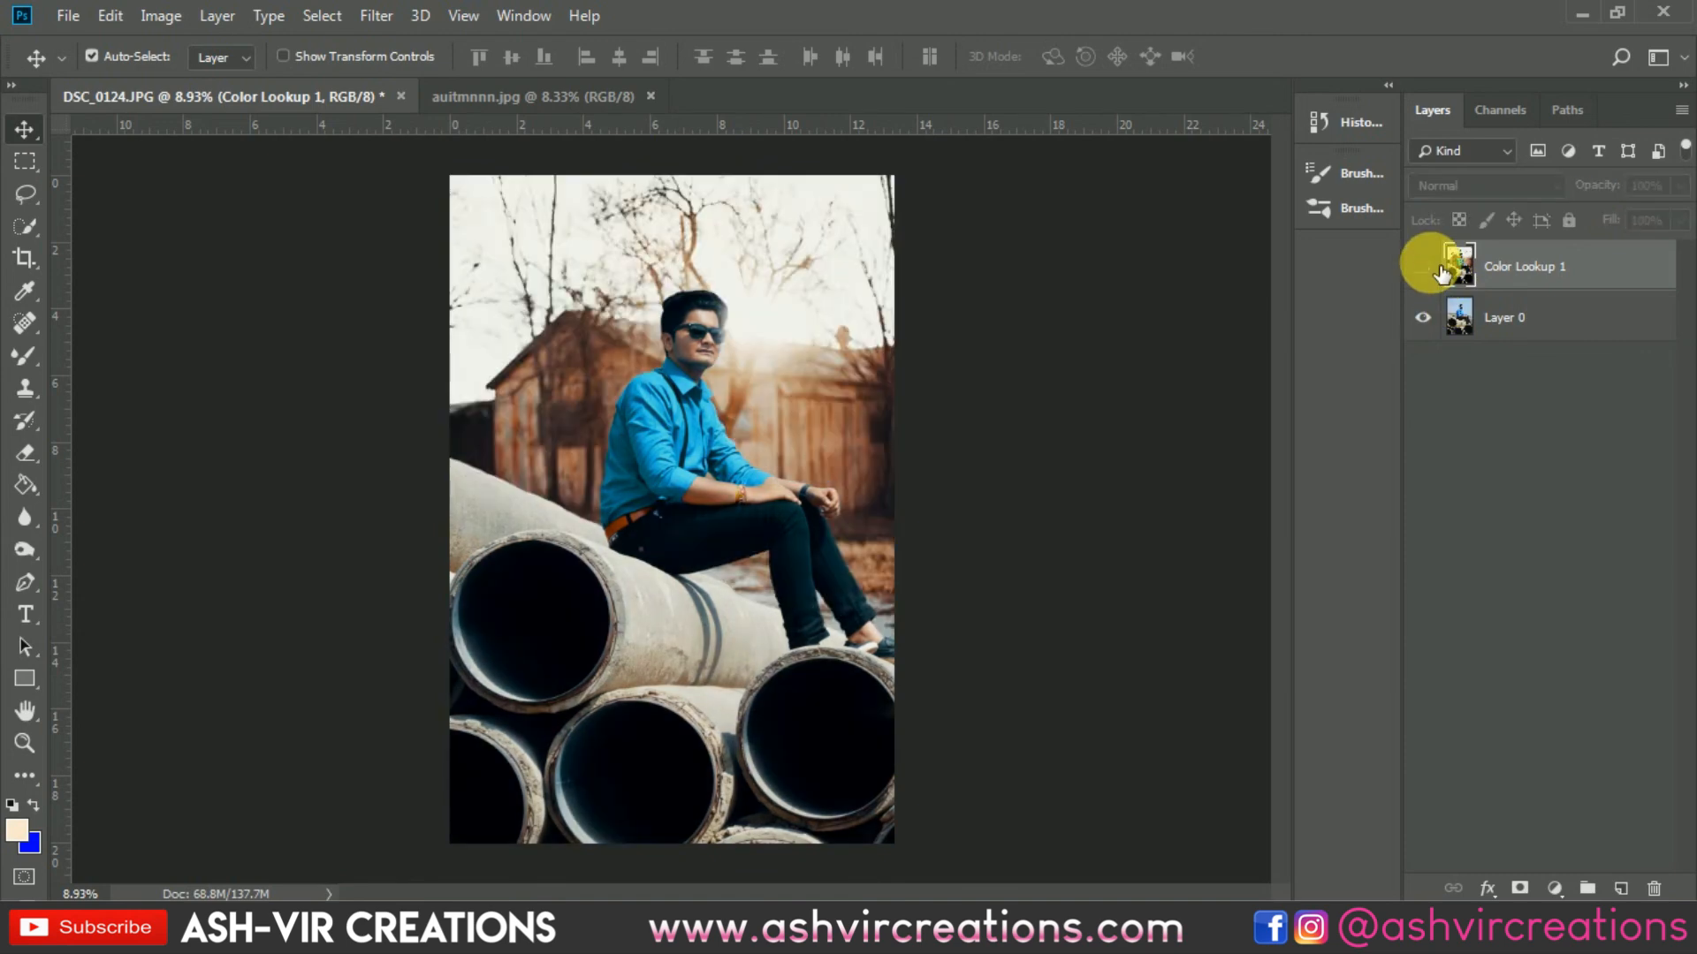
pyautogui.click(1423, 267)
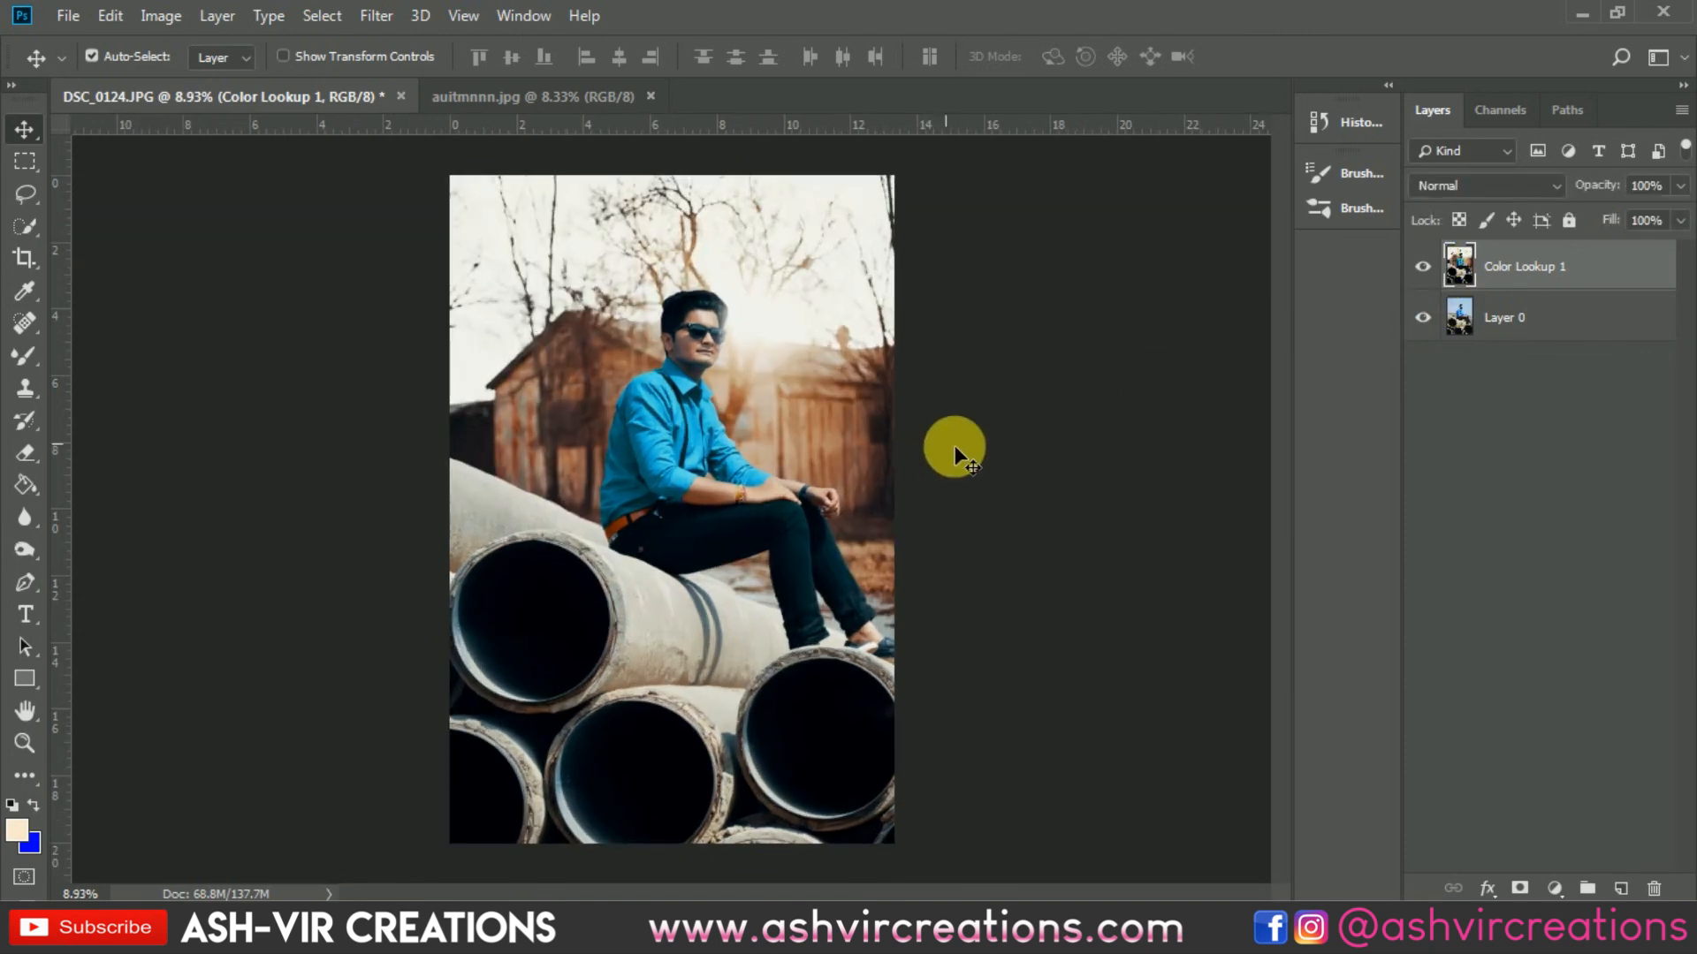
# Examine the finished composite both close up around the seated man and as a whole picture.
pyautogui.scroll(3, 940, 456)
pyautogui.moveTo(957, 431); pyautogui.dragTo(1067, 502)
pyautogui.scroll(-1, 1088, 491)
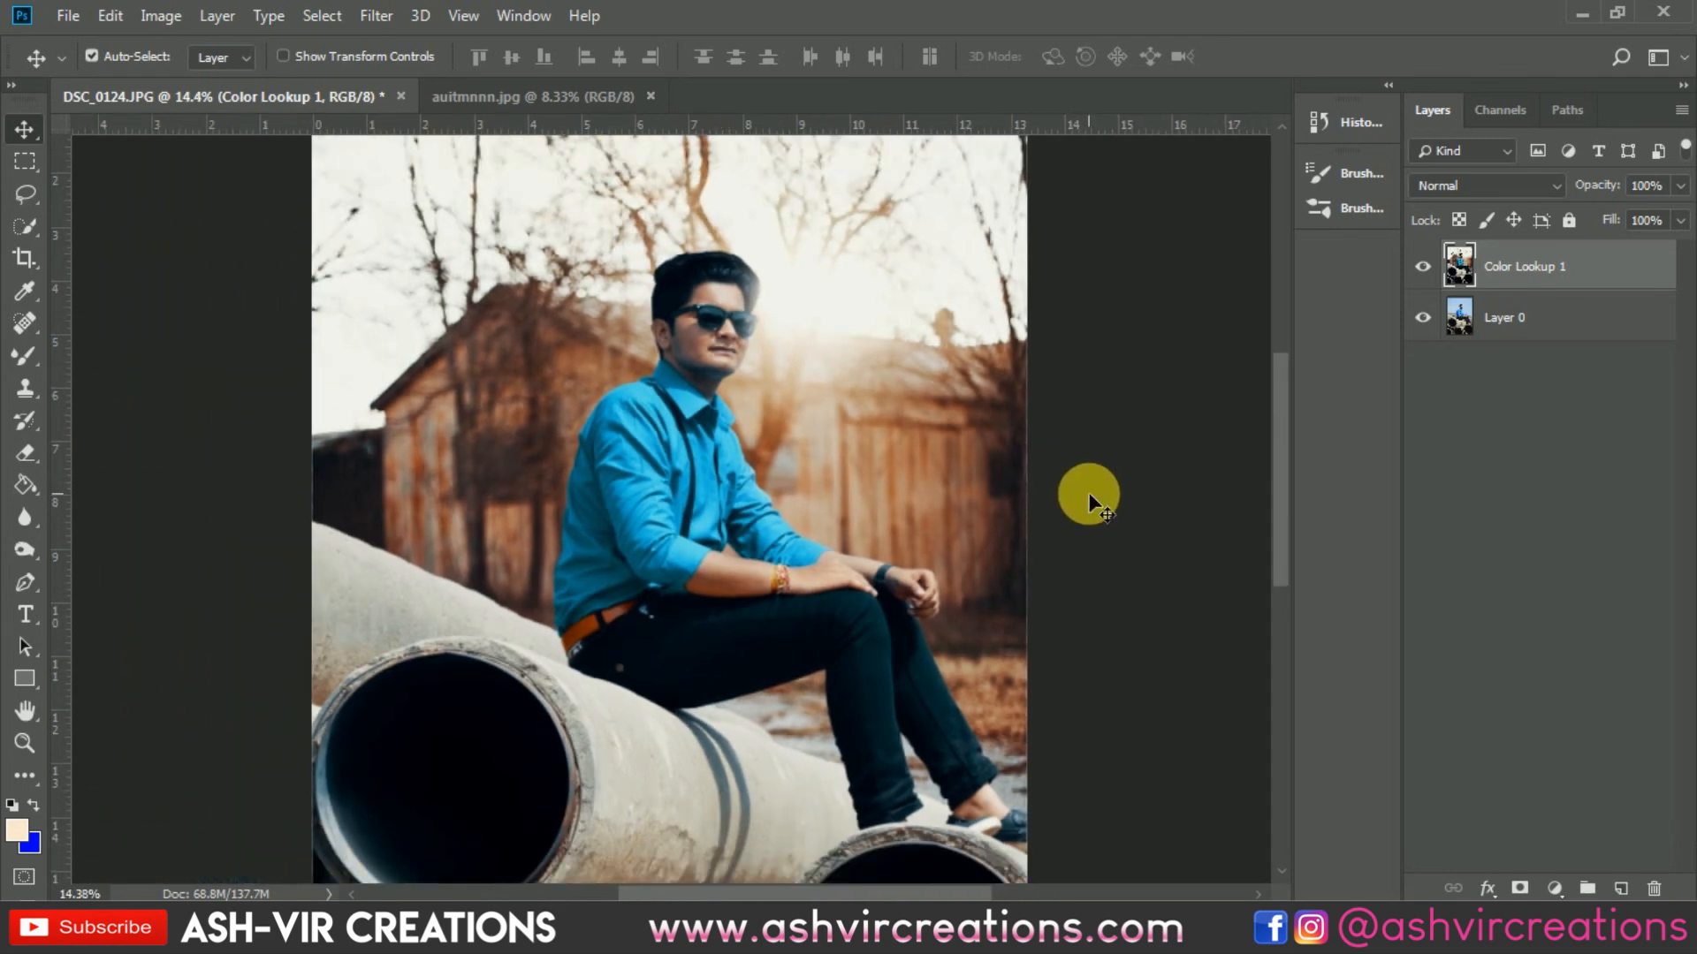
pyautogui.scroll(-4, 1089, 491)
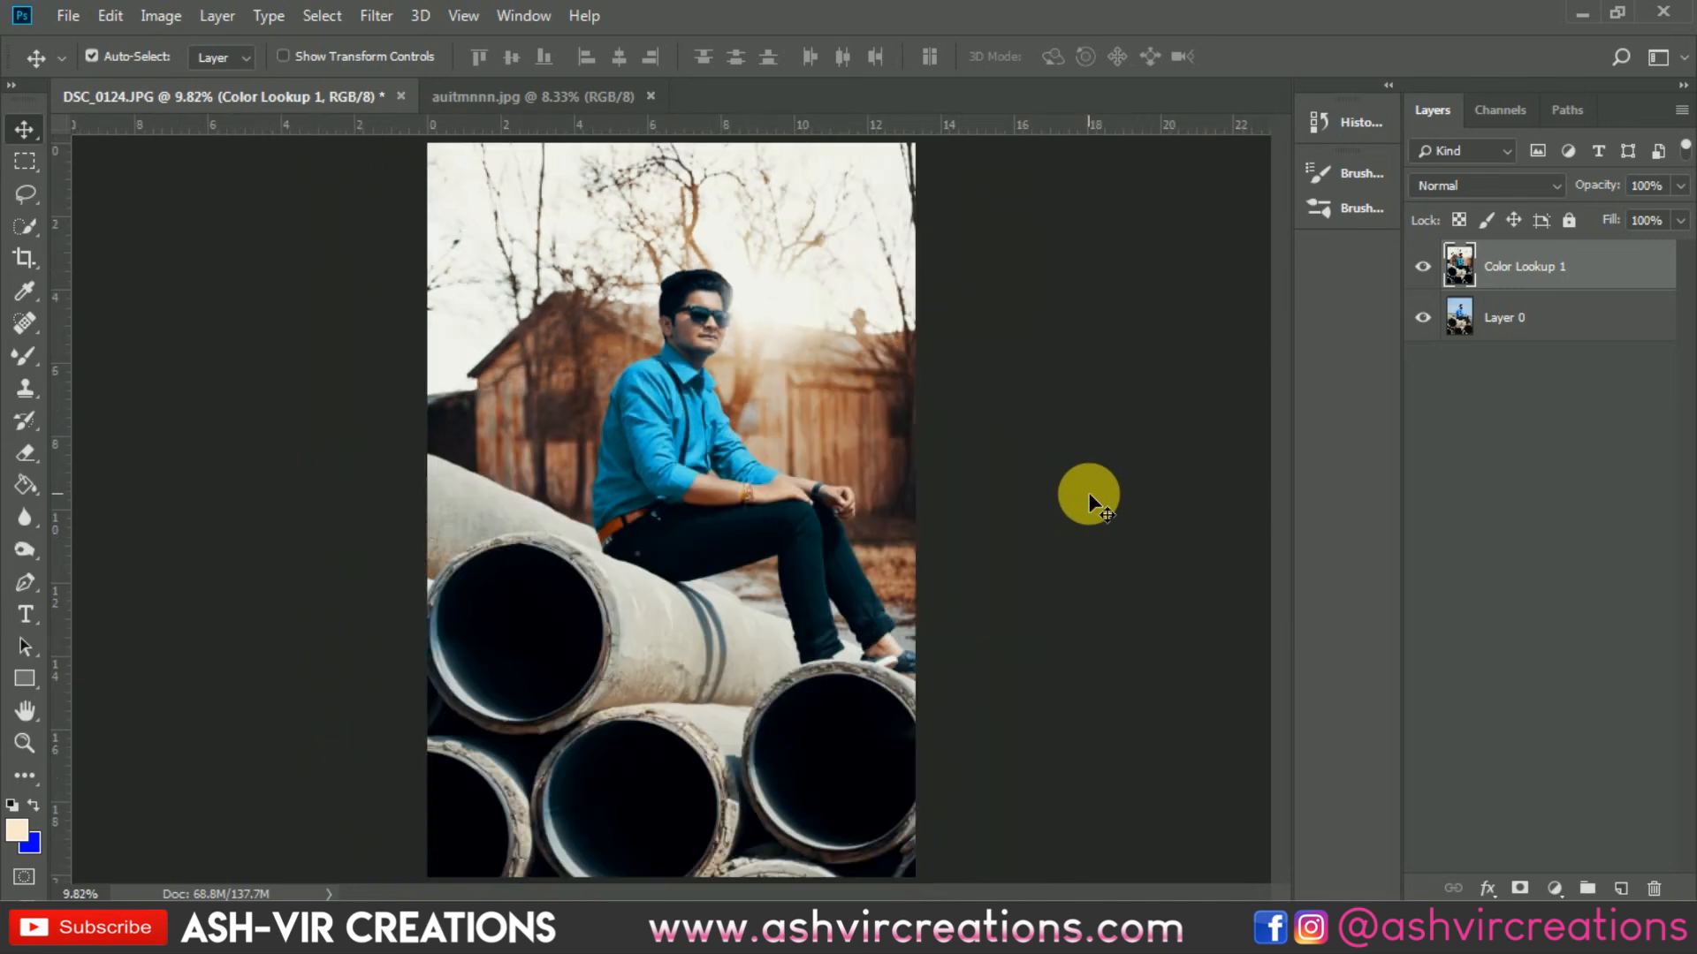
pyautogui.scroll(-1, 1089, 492)
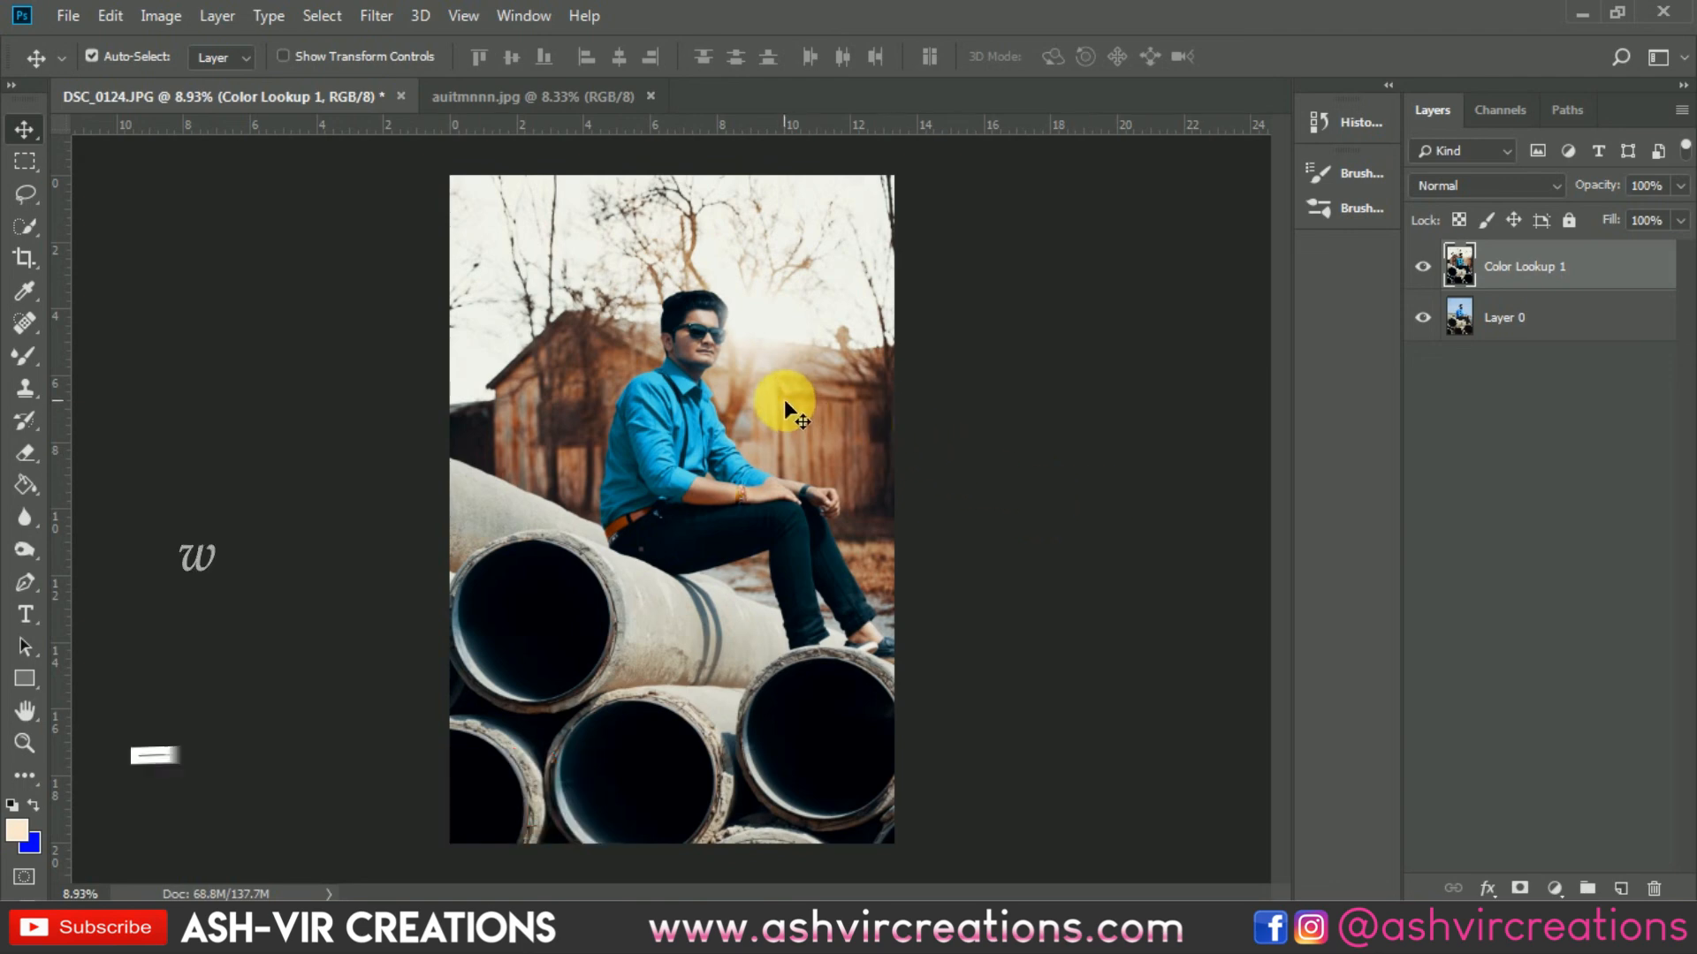
pyautogui.scroll(1, 761, 417)
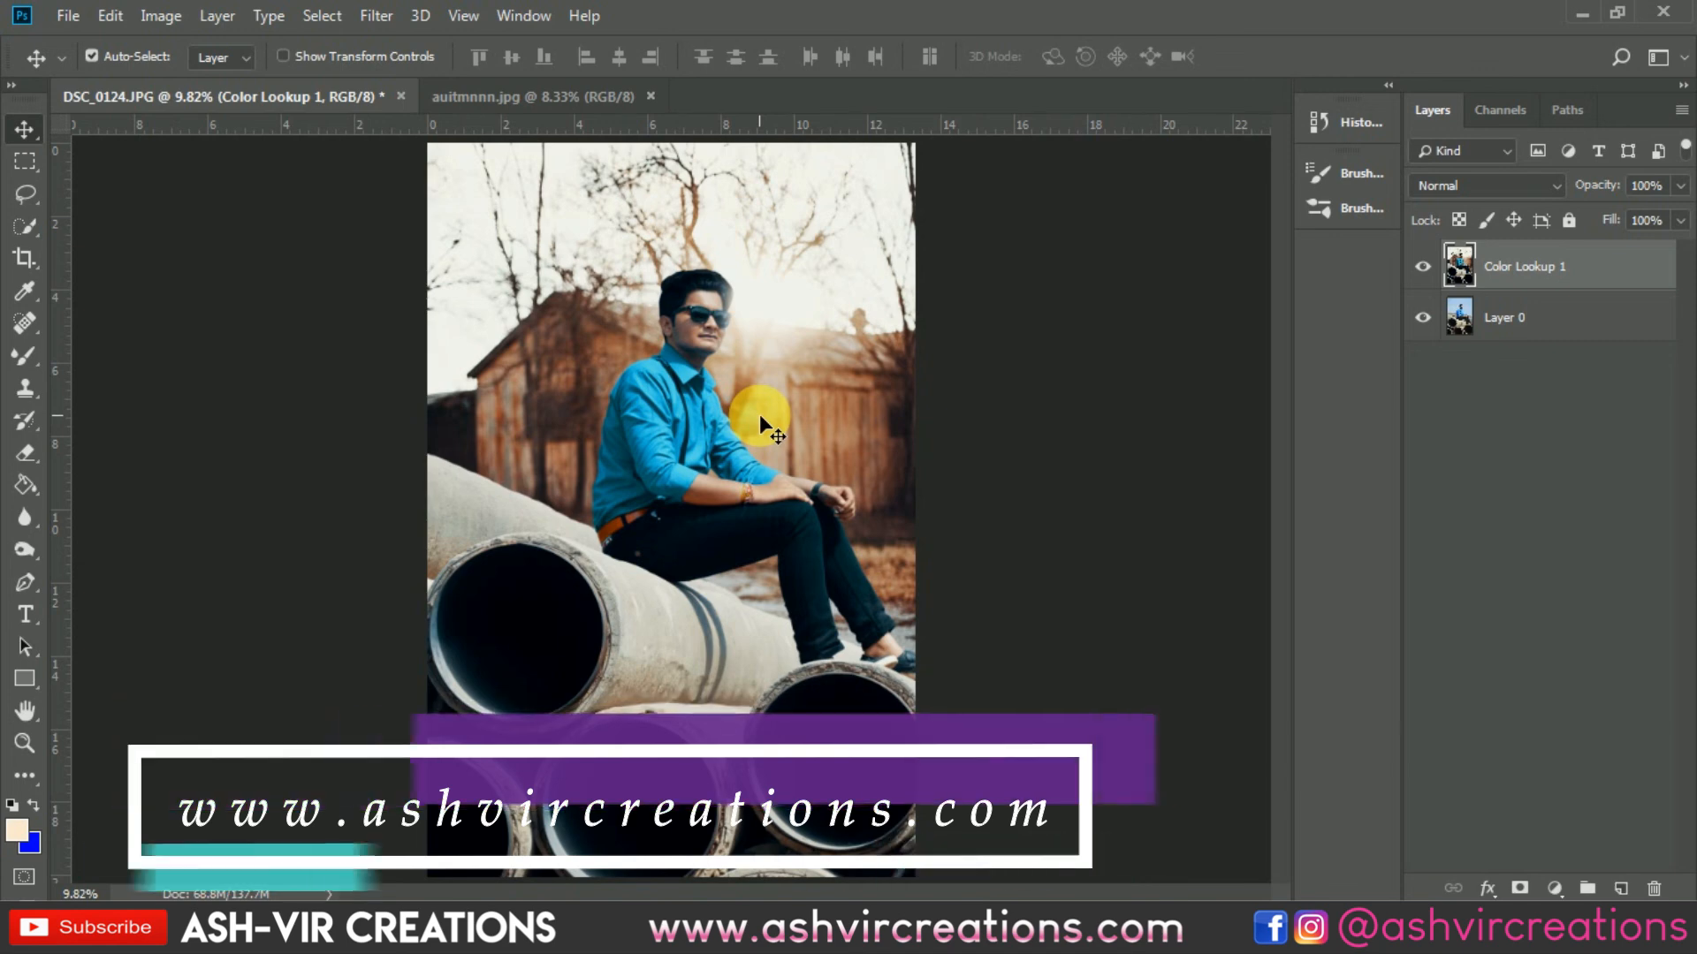
pyautogui.scroll(-1, 760, 416)
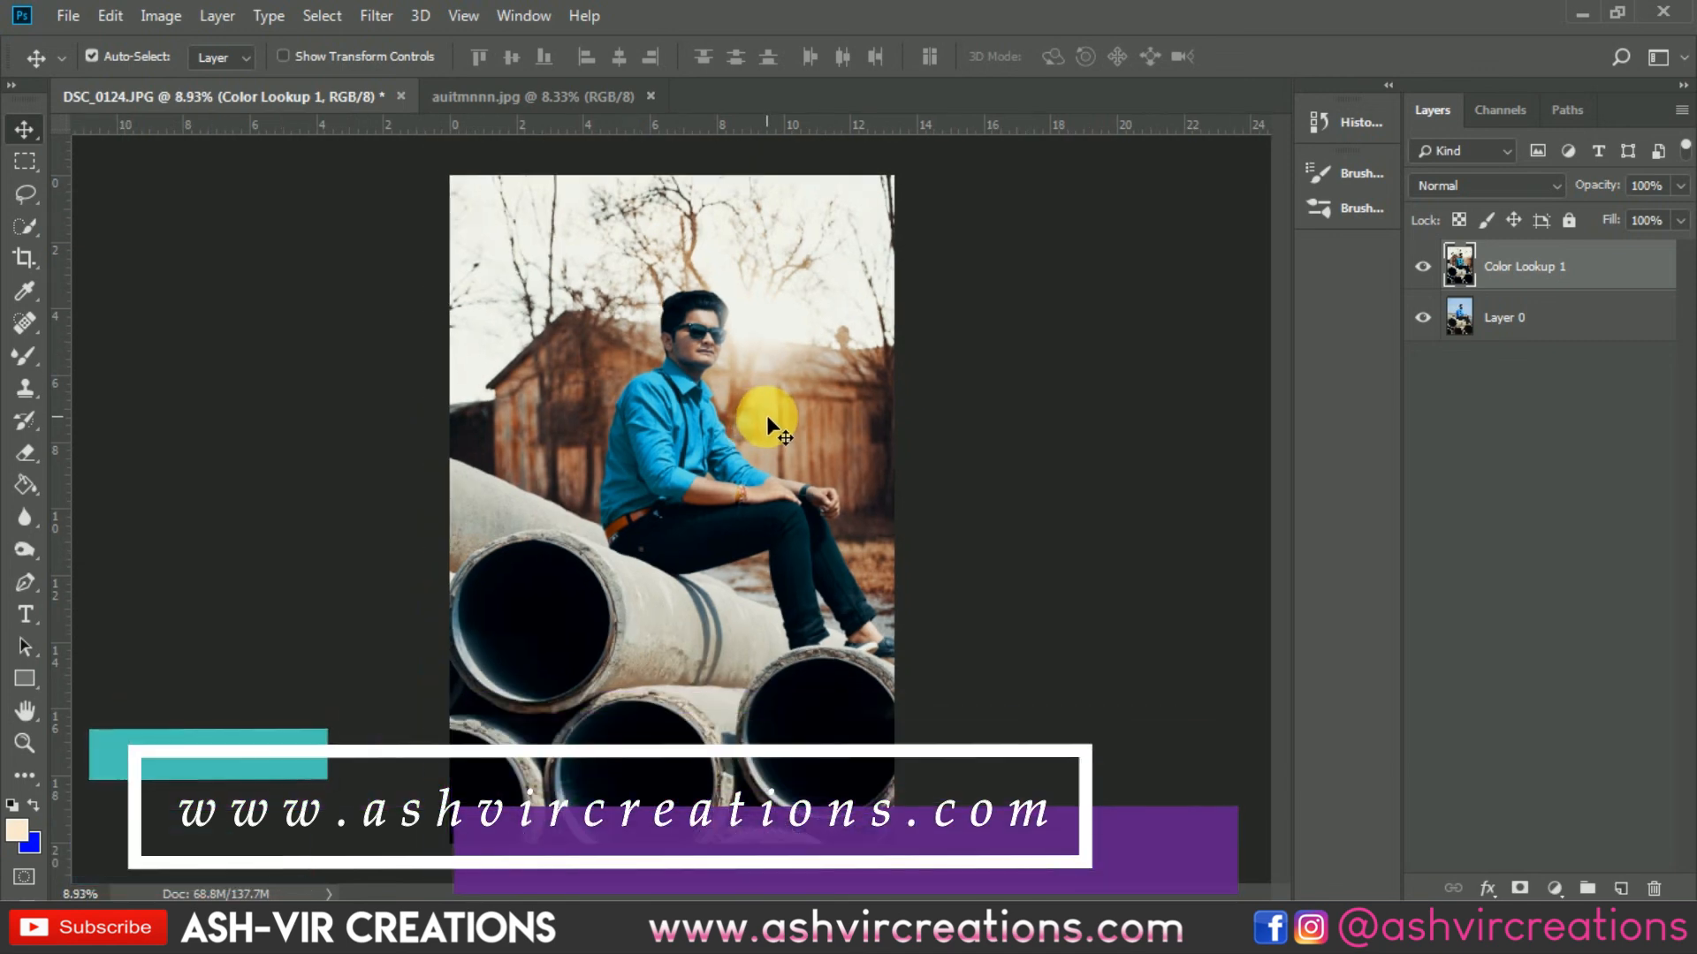
pyautogui.scroll(5, 673, 327)
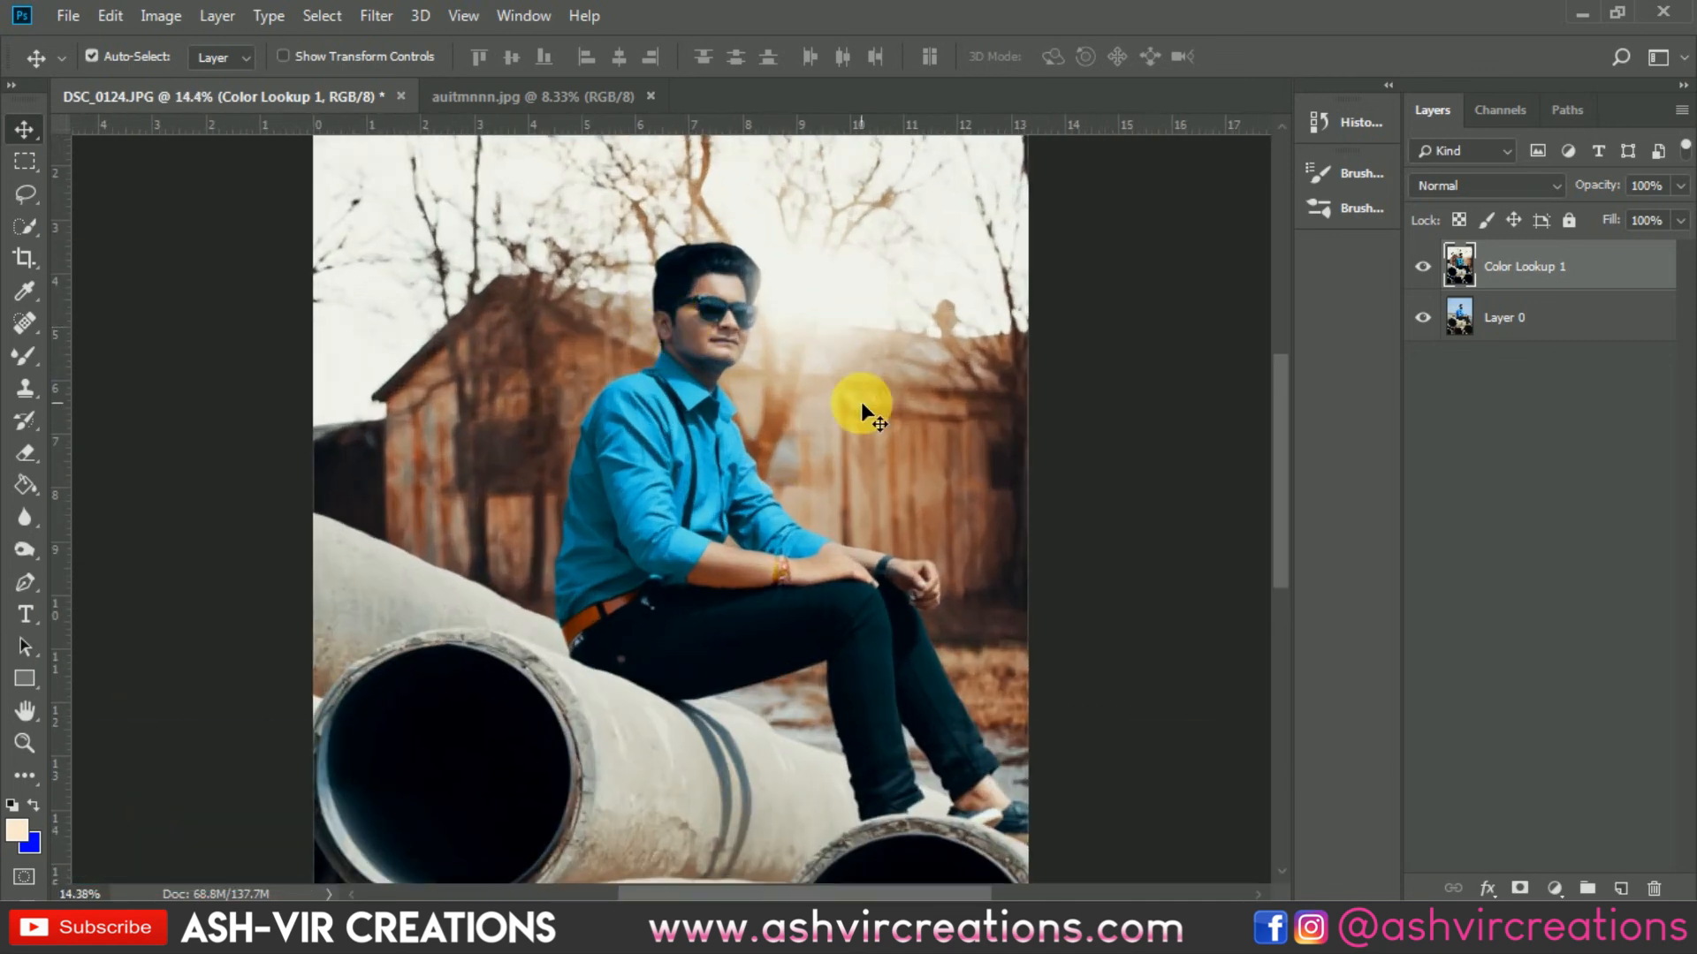